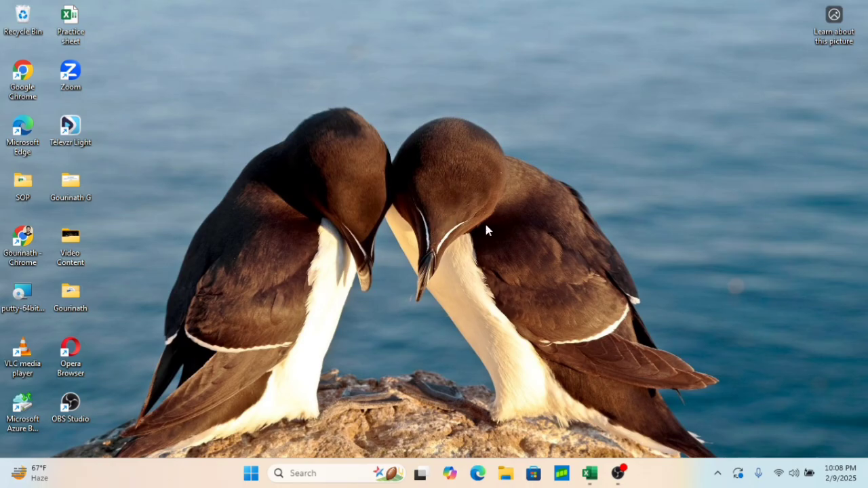
# Step: Switch to the Practice sheet workbook in Excel and view the available Fill options
pyautogui.click(593, 476)
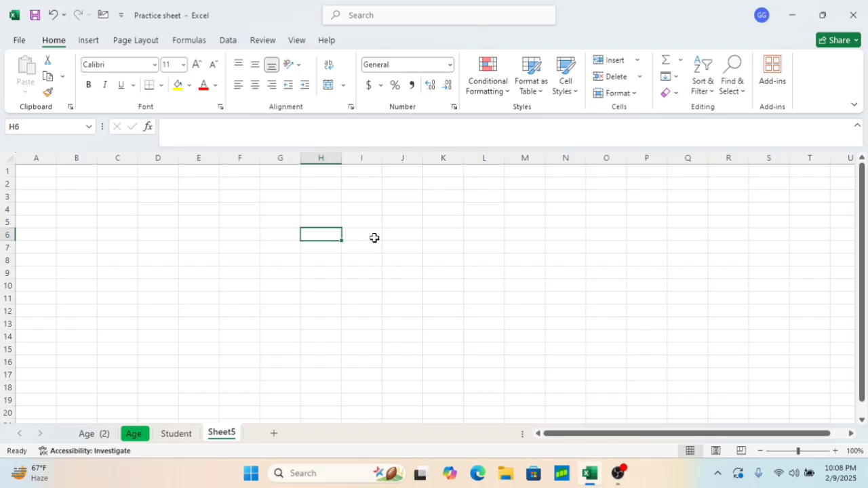
pyautogui.click(671, 80)
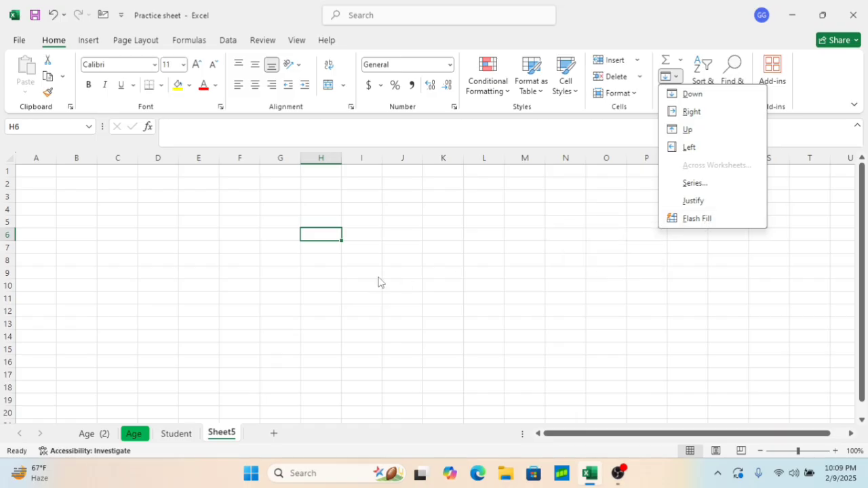
pyautogui.click(371, 221)
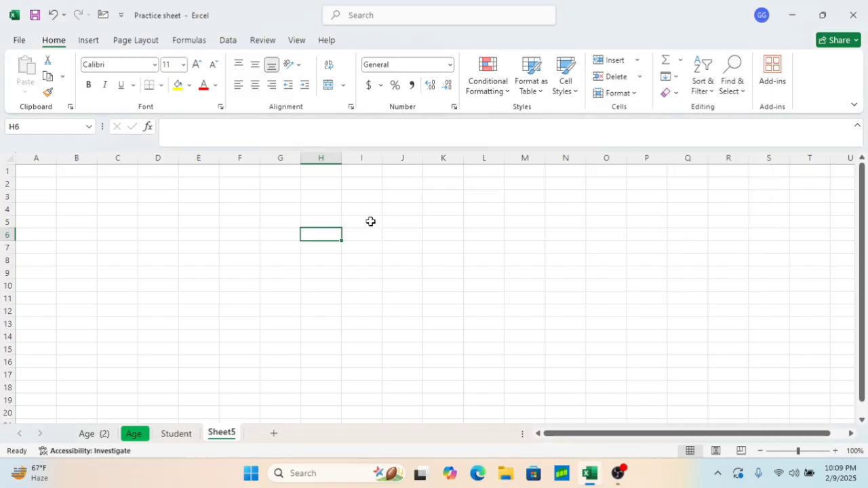
# Step: Enter 25 in cell I8 of Sheet5
pyautogui.click(370, 221)
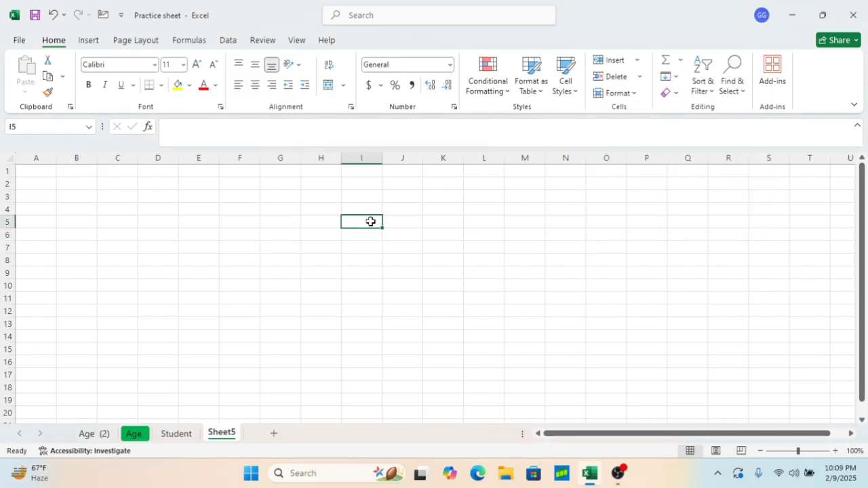
pyautogui.click(359, 260)
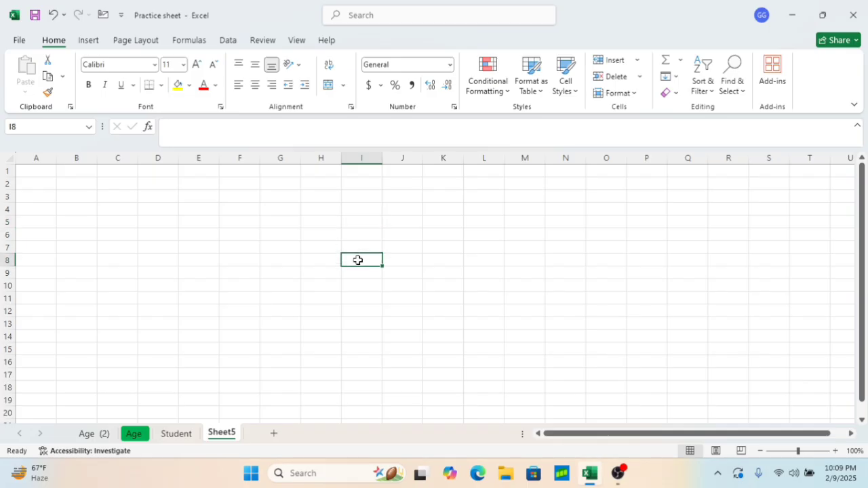
pyautogui.write('25')
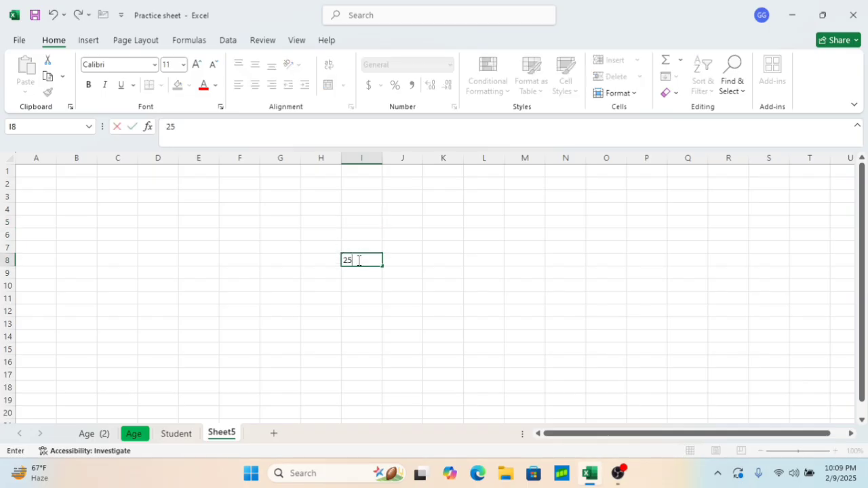
pyautogui.click(424, 273)
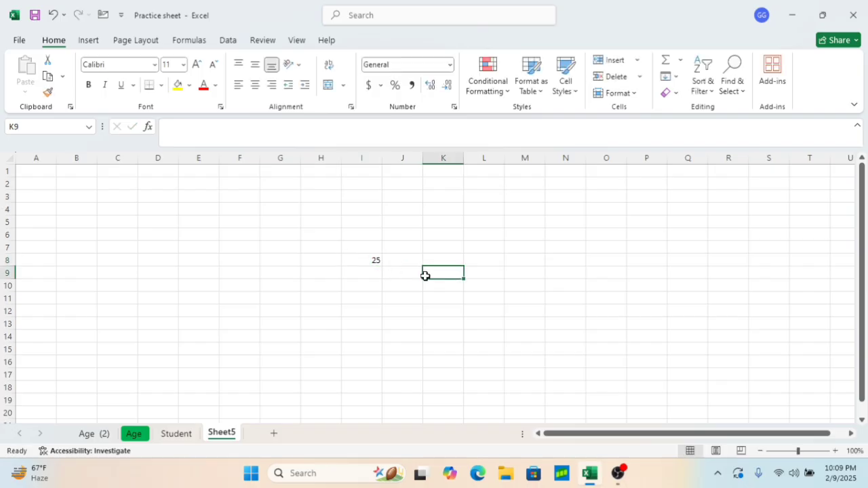
# Step: Fill the value in I8 down through cell I16 using Fill Down
pyautogui.click(378, 262)
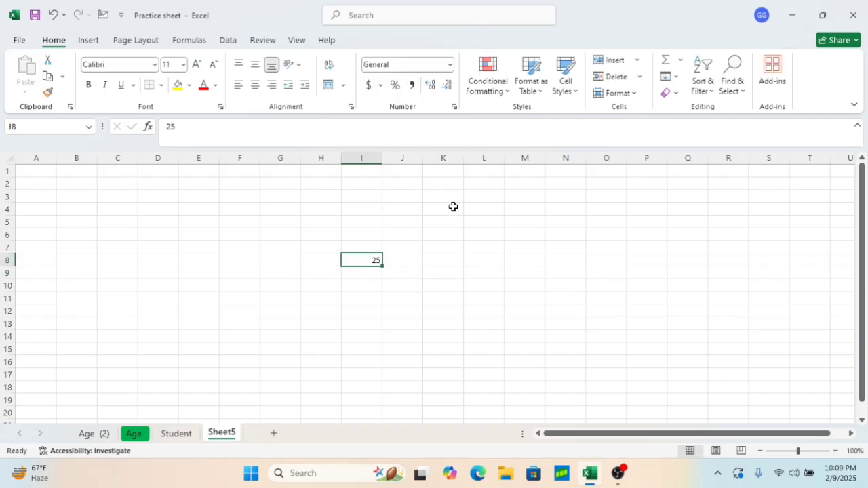
pyautogui.click(674, 77)
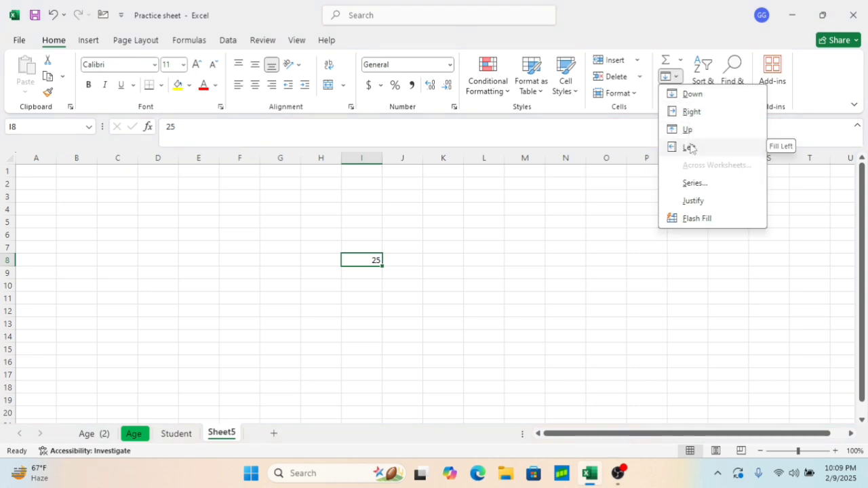
pyautogui.press('Escape')
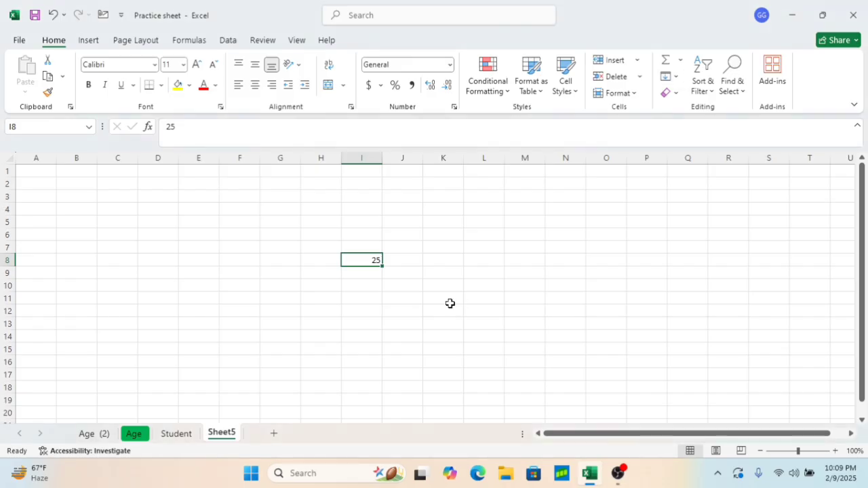
pyautogui.moveTo(370, 259); pyautogui.dragTo(364, 357)
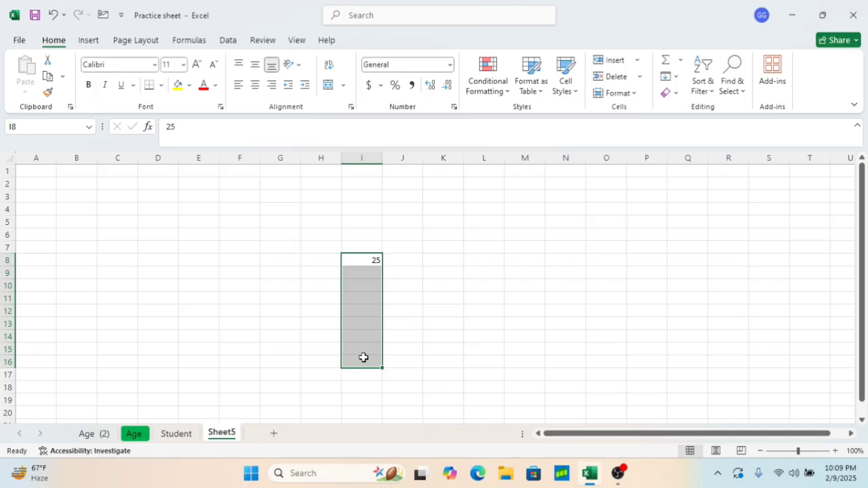
pyautogui.click(674, 77)
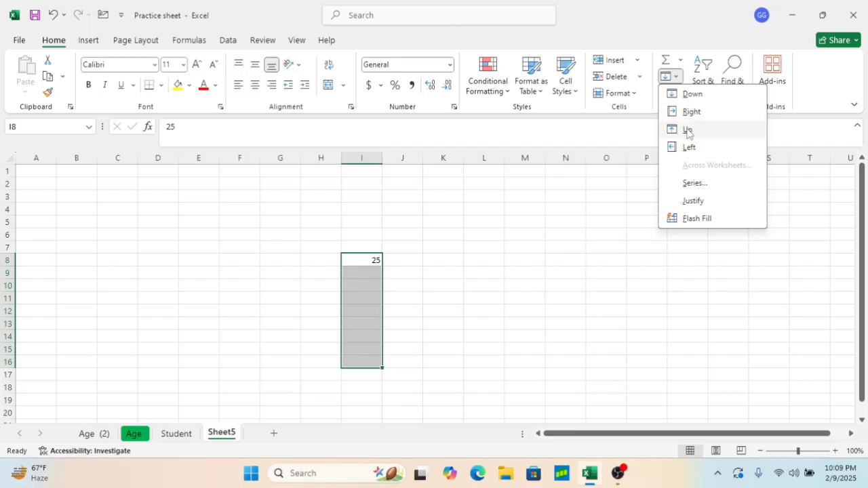
pyautogui.click(690, 94)
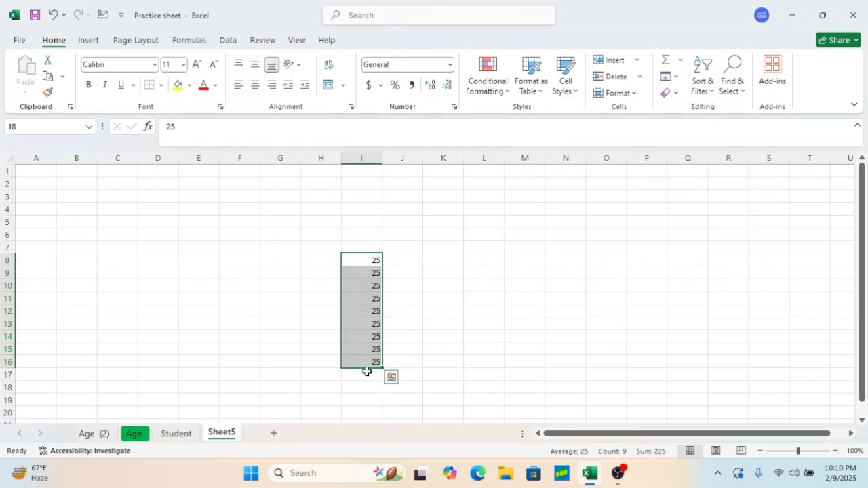
# Step: Apply Fill Left to the range I8:N8
pyautogui.click(375, 260)
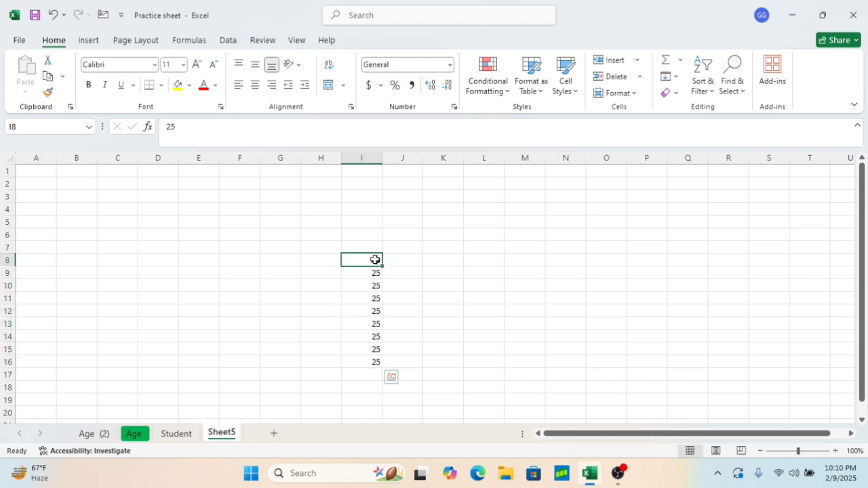
pyautogui.moveTo(375, 260); pyautogui.dragTo(561, 259)
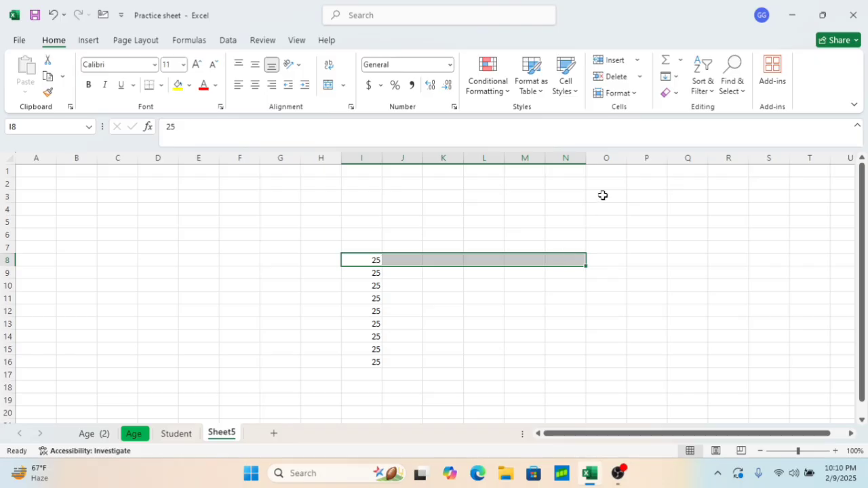
pyautogui.click(676, 77)
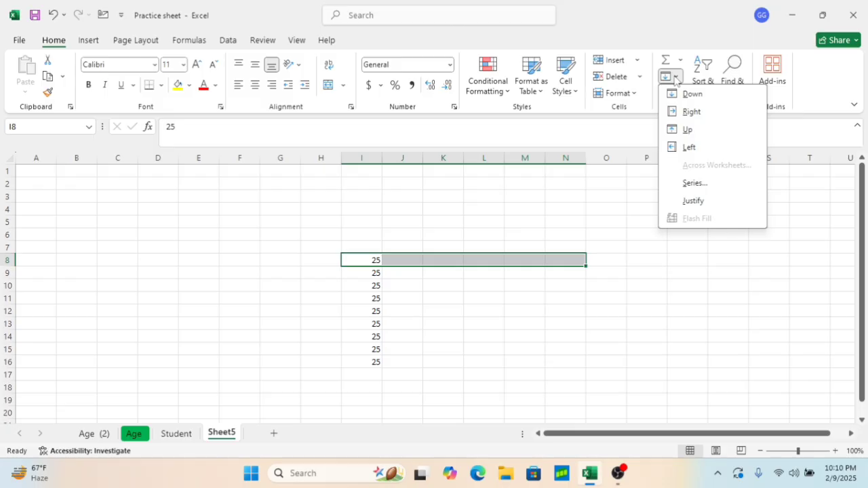
pyautogui.click(689, 147)
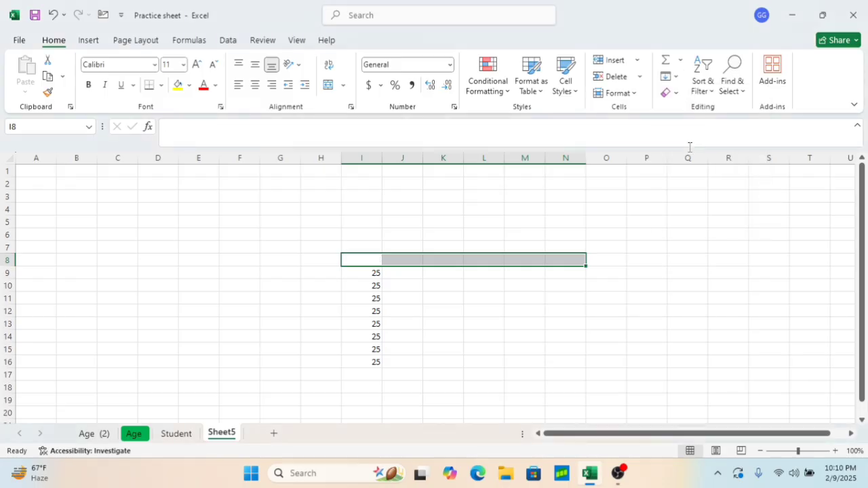
pyautogui.click(563, 324)
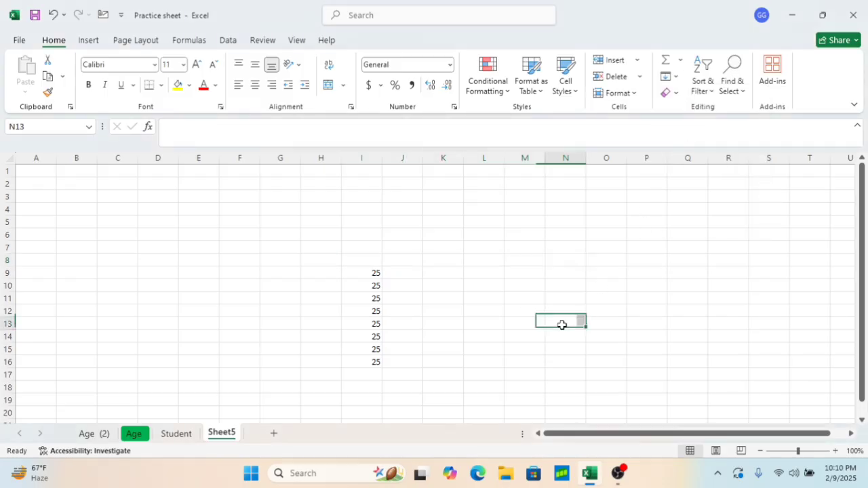
# Step: Enter 25 in cell K8 and copy it across to G8 using Fill Left
pyautogui.click(459, 260)
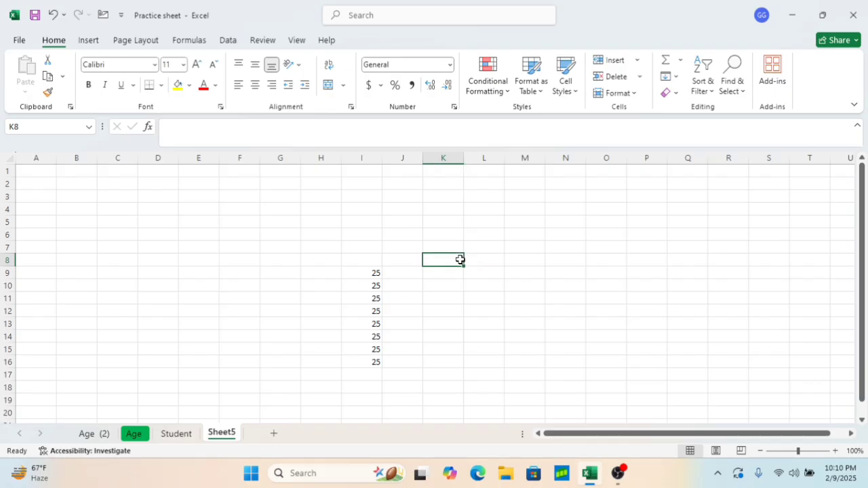
pyautogui.write('25')
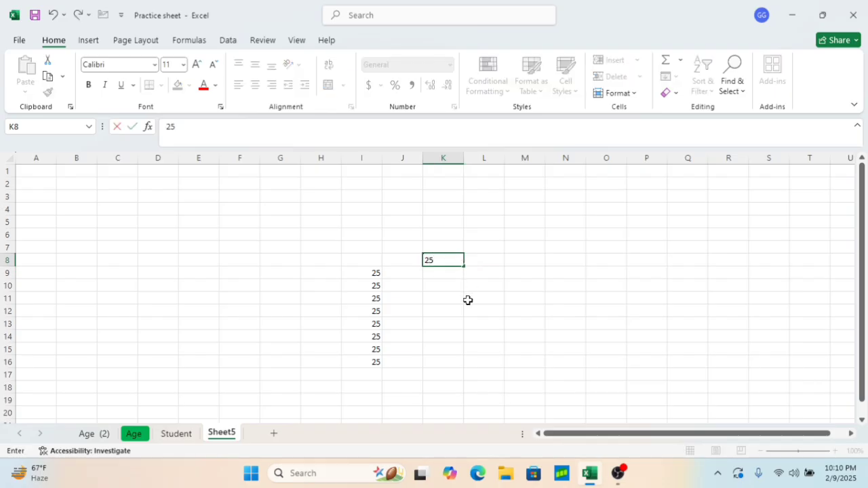
pyautogui.click(468, 301)
pyautogui.moveTo(453, 261); pyautogui.dragTo(277, 260)
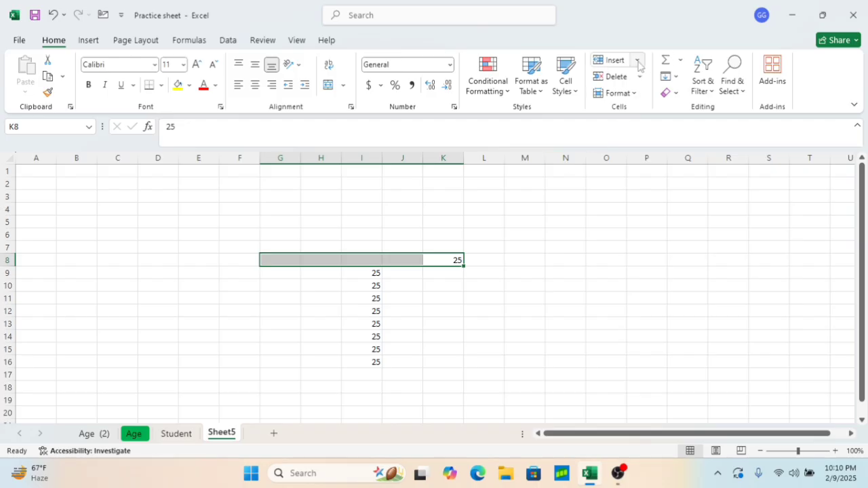
pyautogui.click(673, 80)
pyautogui.click(689, 145)
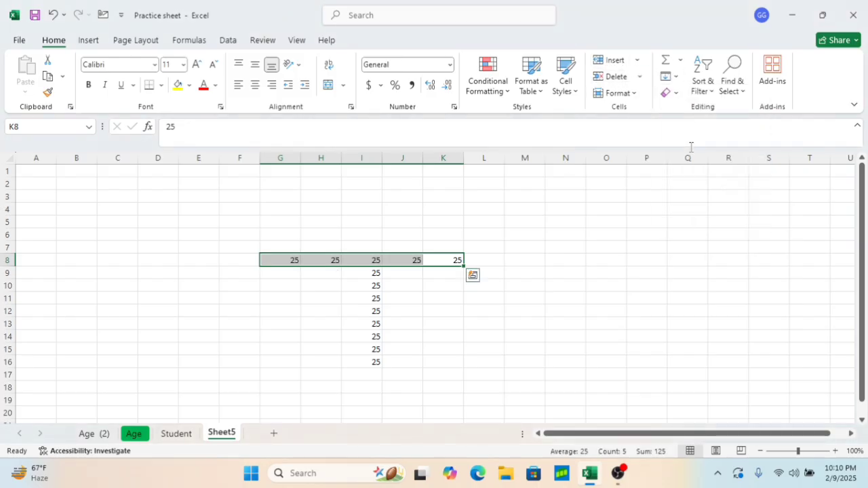
pyautogui.click(595, 244)
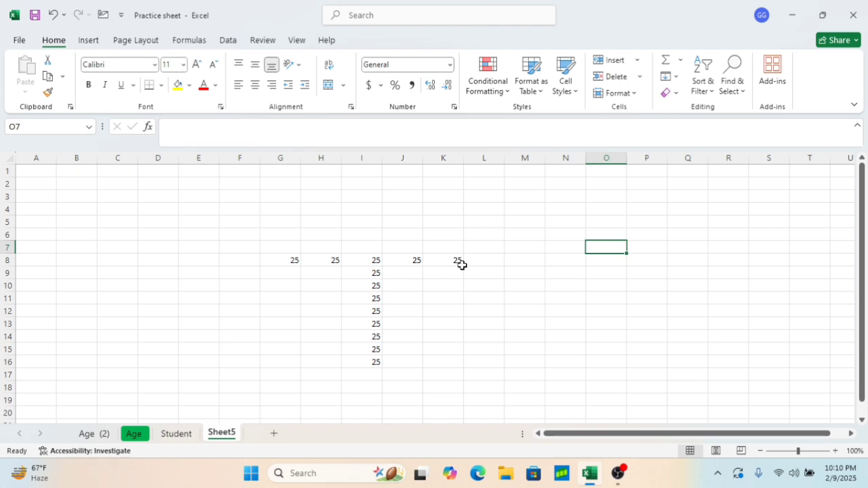
# Step: Copy the value in K8 across to N8 using Fill Right
pyautogui.moveTo(451, 261); pyautogui.dragTo(577, 260)
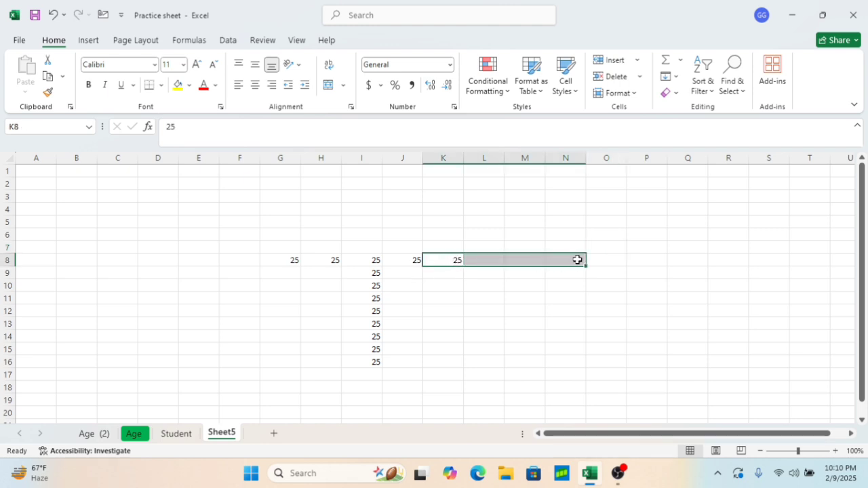
pyautogui.click(678, 76)
pyautogui.click(692, 110)
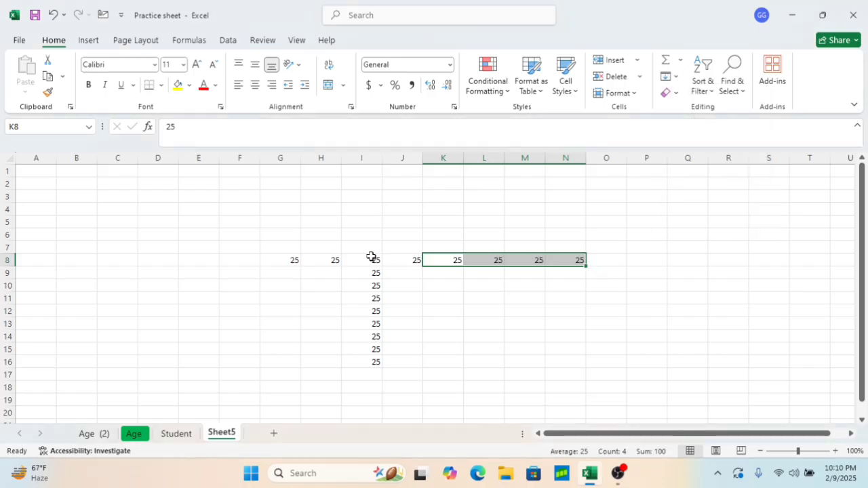
# Step: Copy the value in I8 upward through cell I2 using Fill Up
pyautogui.moveTo(372, 258); pyautogui.dragTo(379, 184)
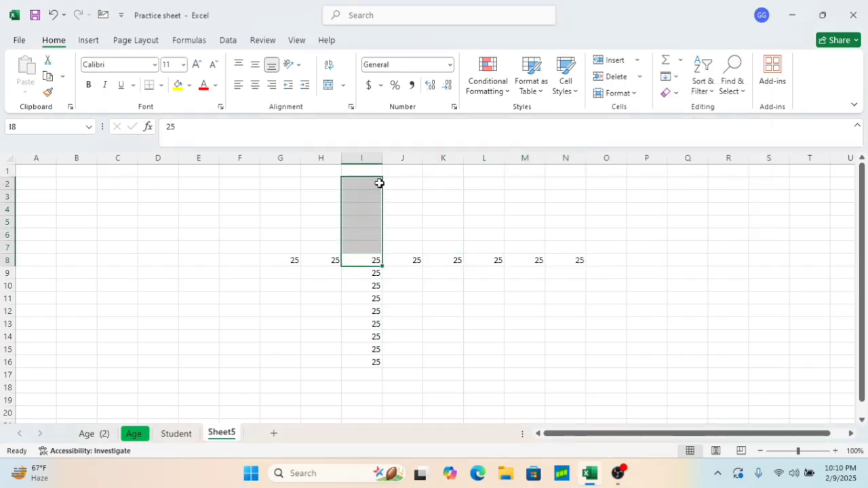
pyautogui.click(677, 77)
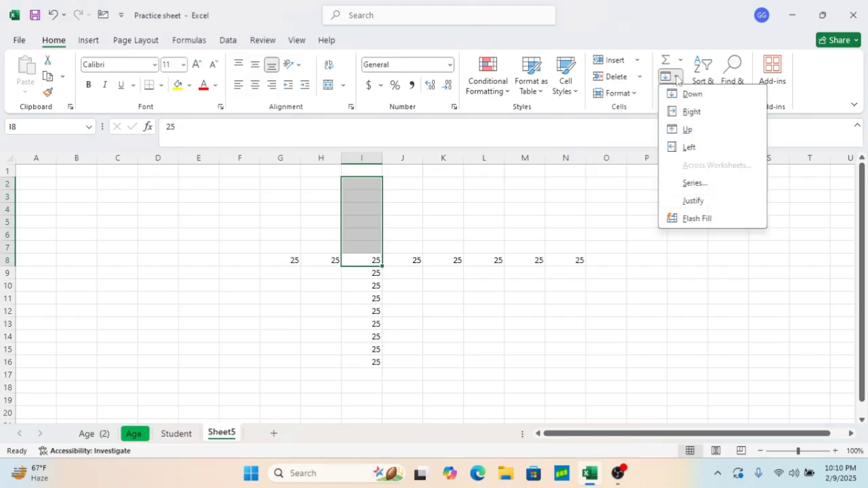
pyautogui.click(690, 130)
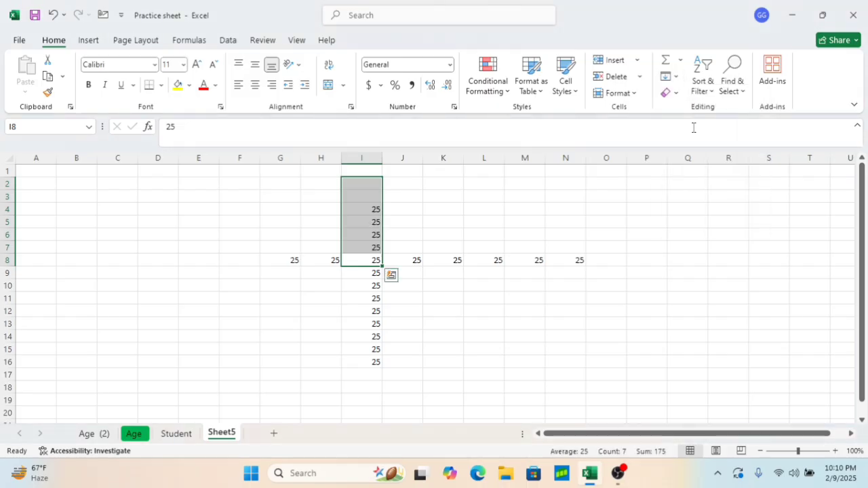
pyautogui.click(518, 348)
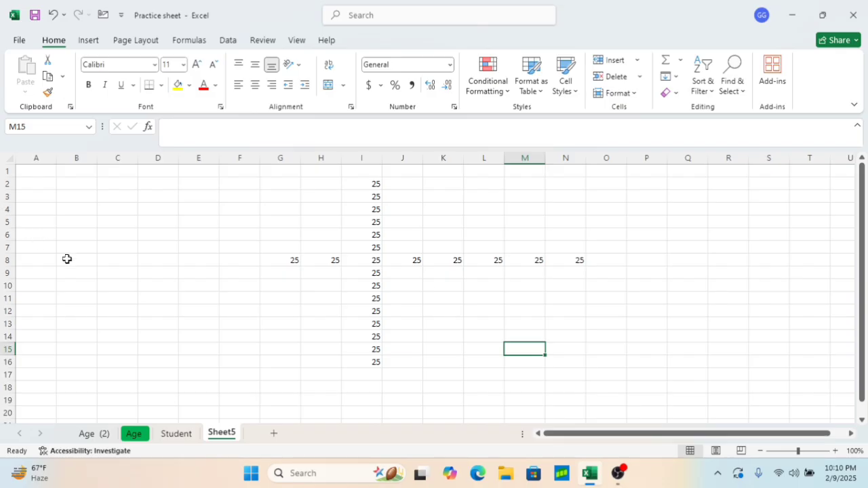
# Step: Enter the text Computer in cell C8
pyautogui.click(117, 260)
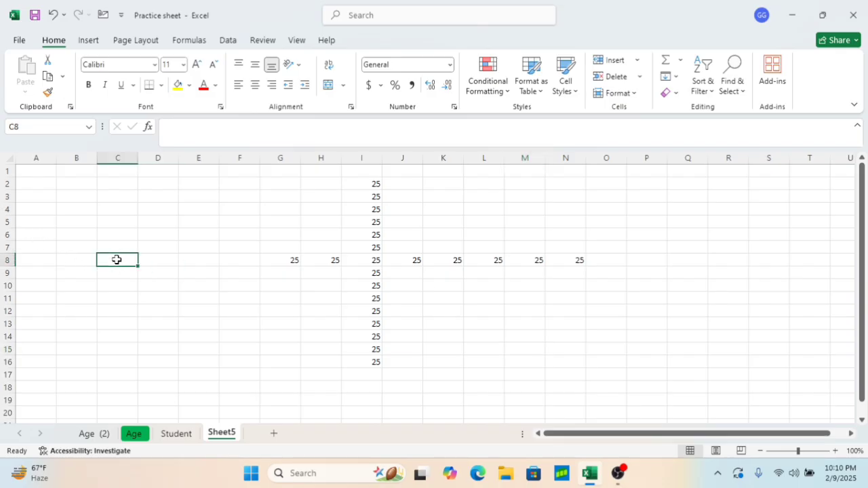
pyautogui.write('Com')
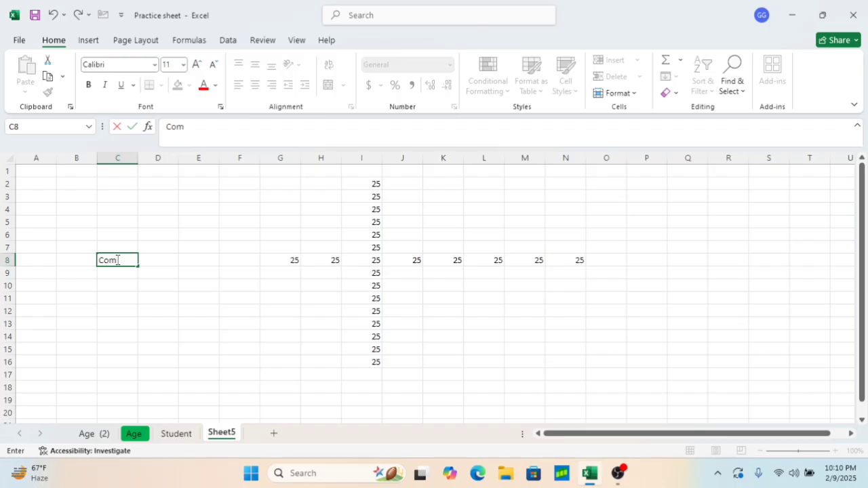
pyautogui.write('puter')
pyautogui.moveTo(136, 317); pyautogui.dragTo(142, 318)
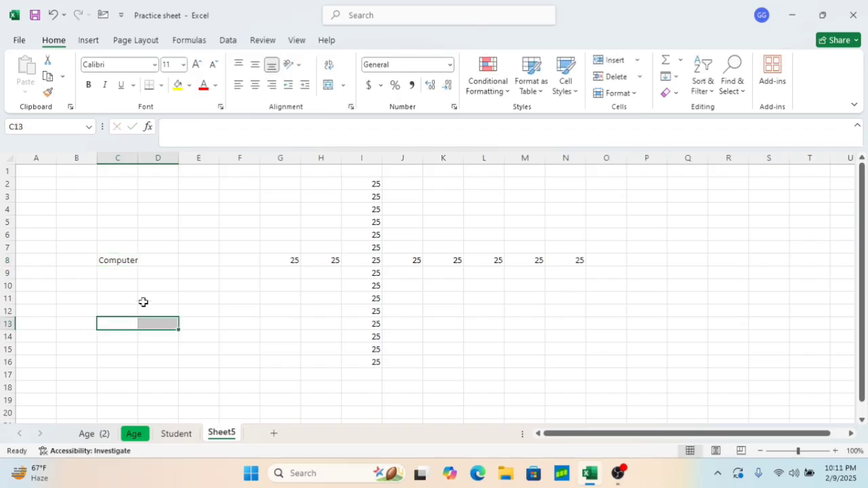
# Step: Copy the text in C8 down through cell C15 using Fill Down
pyautogui.click(115, 260)
pyautogui.moveTo(115, 260); pyautogui.dragTo(116, 349)
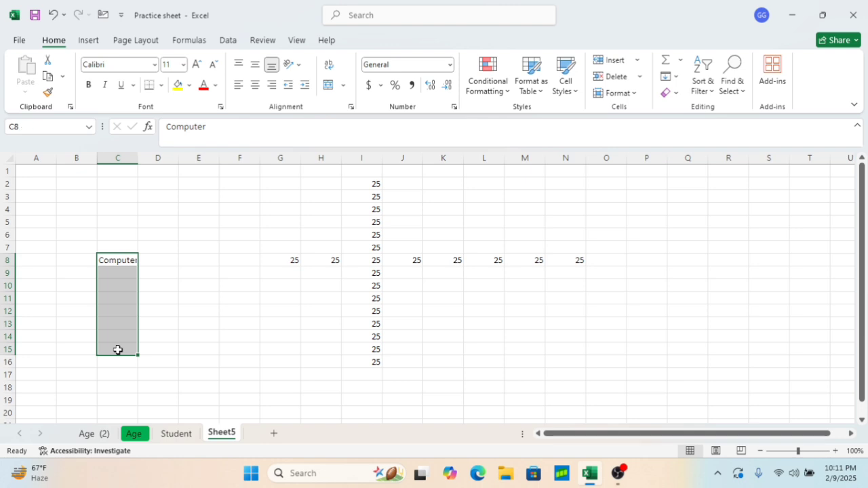
pyautogui.click(673, 77)
pyautogui.click(682, 95)
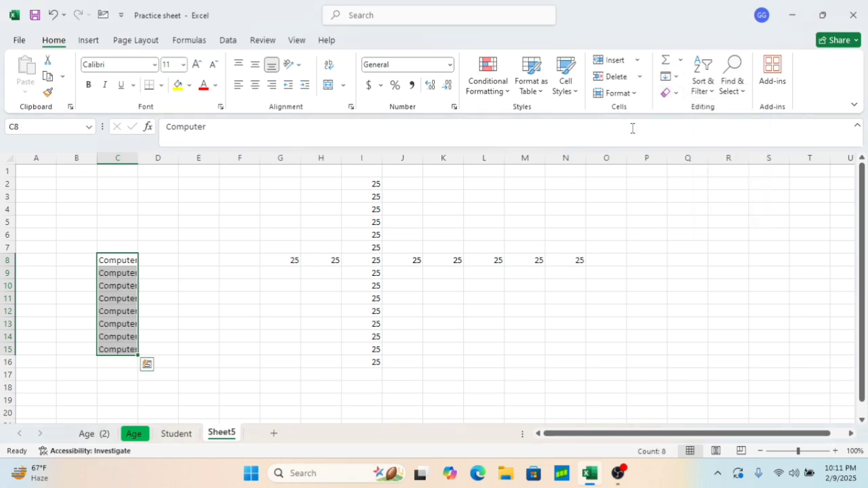
# Step: Copy the text in C8 across to F8 using Fill Right, and move the filled cells to A8:D8
pyautogui.moveTo(129, 258); pyautogui.dragTo(243, 257)
pyautogui.click(677, 80)
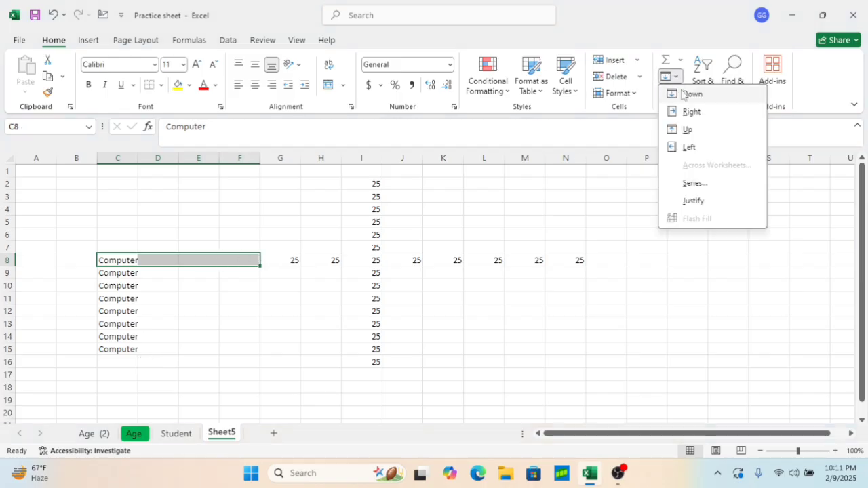
pyautogui.click(692, 110)
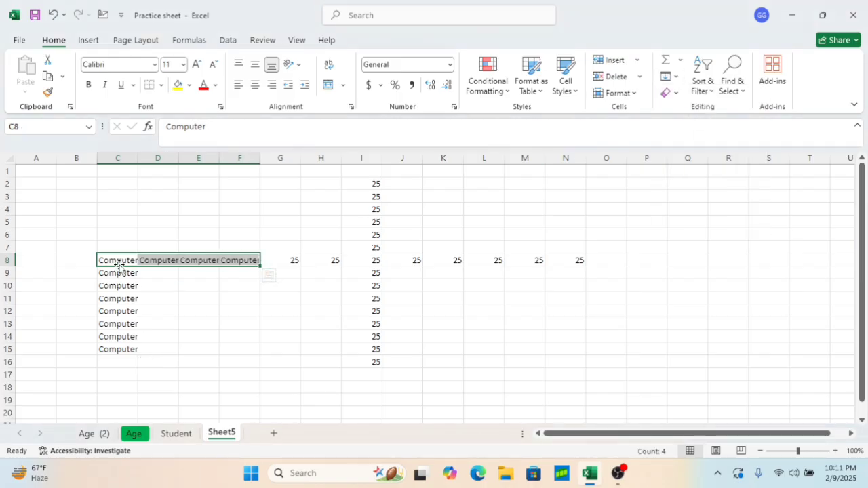
pyautogui.moveTo(117, 269); pyautogui.dragTo(21, 264)
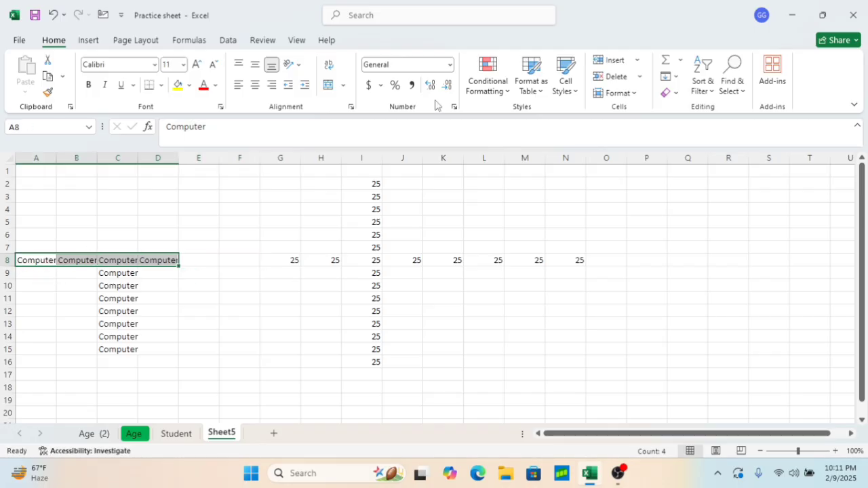
pyautogui.click(229, 260)
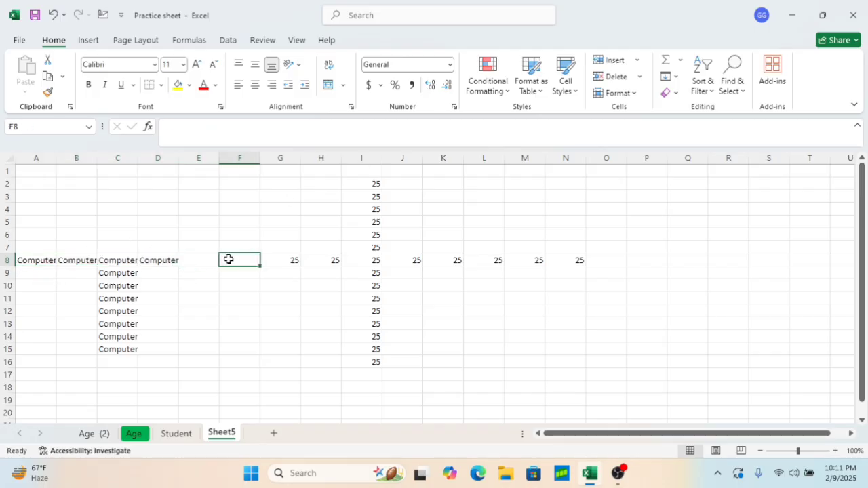
# Step: Copy the text in C8 upward through cell C4 using Fill Up
pyautogui.click(112, 259)
pyautogui.moveTo(112, 259); pyautogui.dragTo(126, 203)
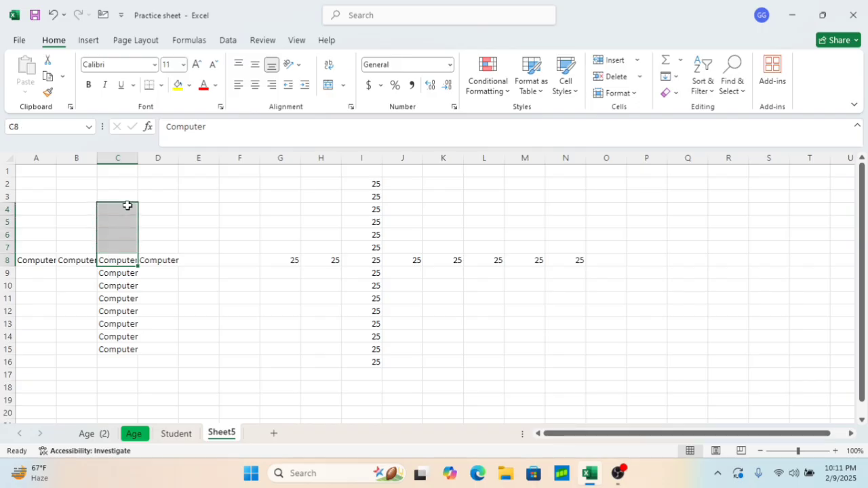
pyautogui.click(676, 77)
pyautogui.click(688, 131)
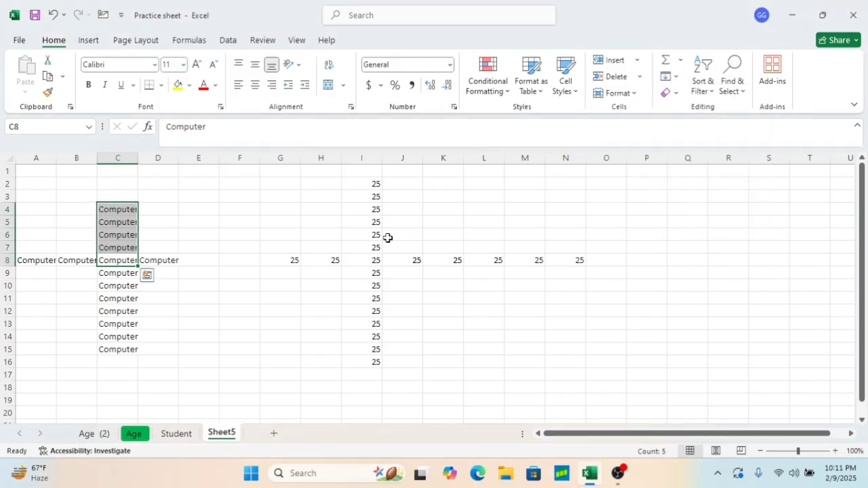
# Step: Copy the text from cell D8 and paste it into cell G13
pyautogui.click(171, 260)
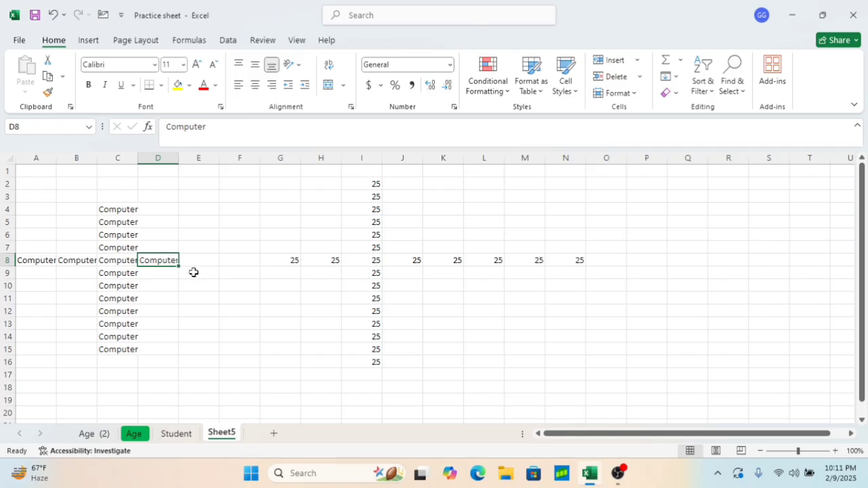
pyautogui.hotkey('ctrl', 'c')
pyautogui.click(283, 319)
pyautogui.hotkey('ctrl', 'v')
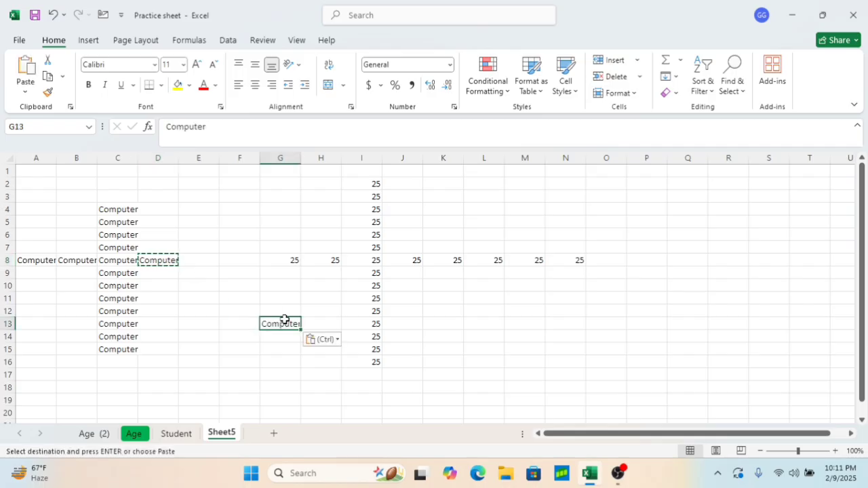
# Step: Copy the text in G13 back across to E13 using Fill Left
pyautogui.moveTo(284, 320); pyautogui.dragTo(210, 324)
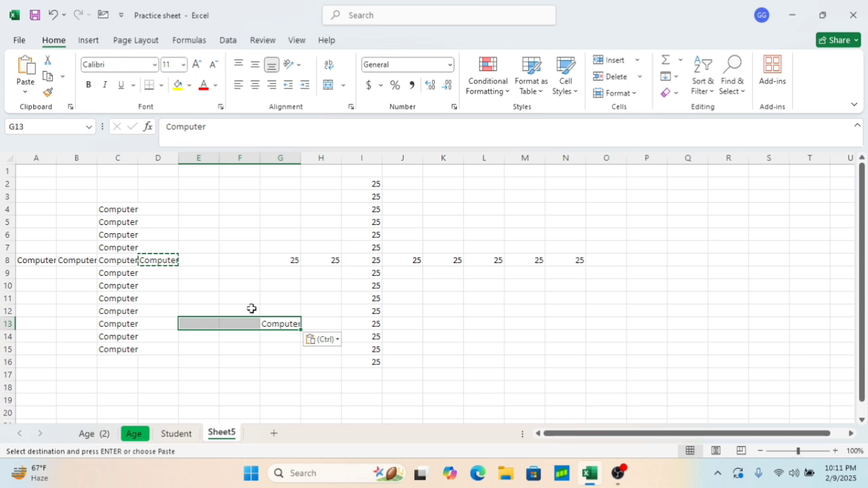
pyautogui.click(676, 76)
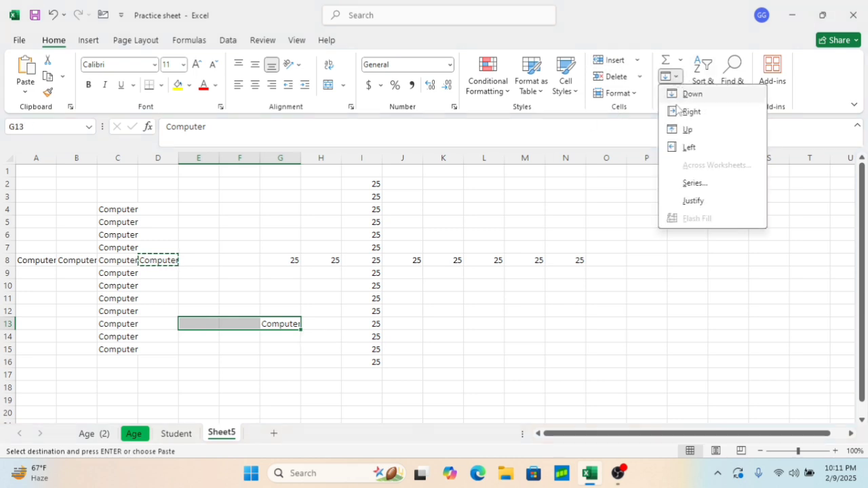
pyautogui.click(688, 146)
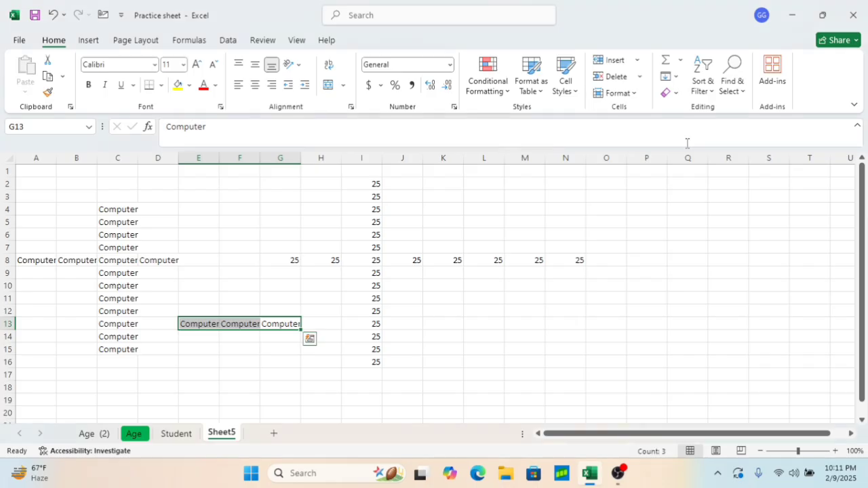
pyautogui.click(272, 275)
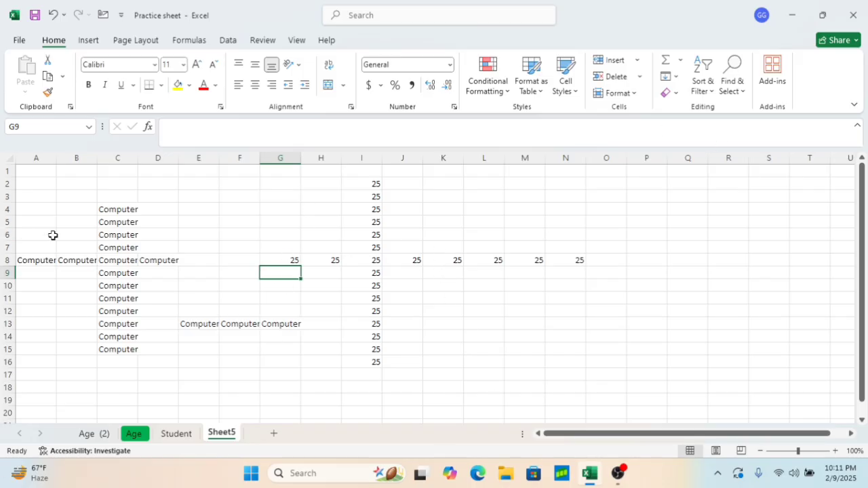
pyautogui.hotkey('ctrl', 'a')
pyautogui.press('BackSpace')
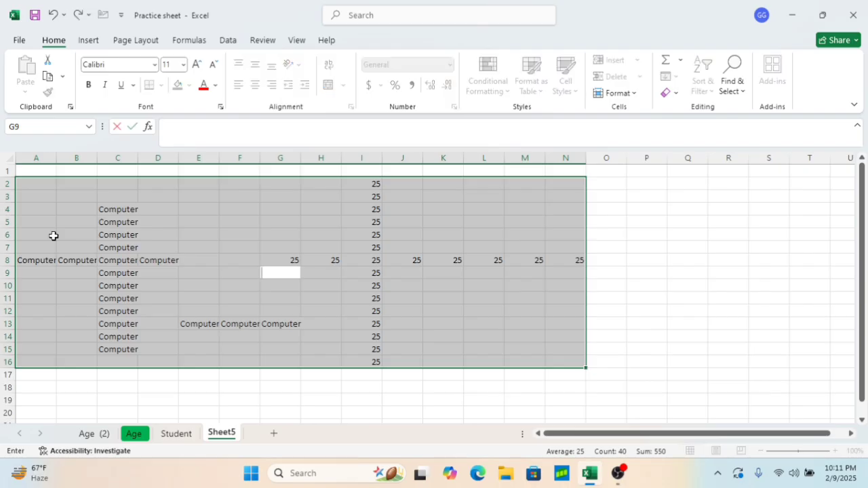
pyautogui.click(215, 261)
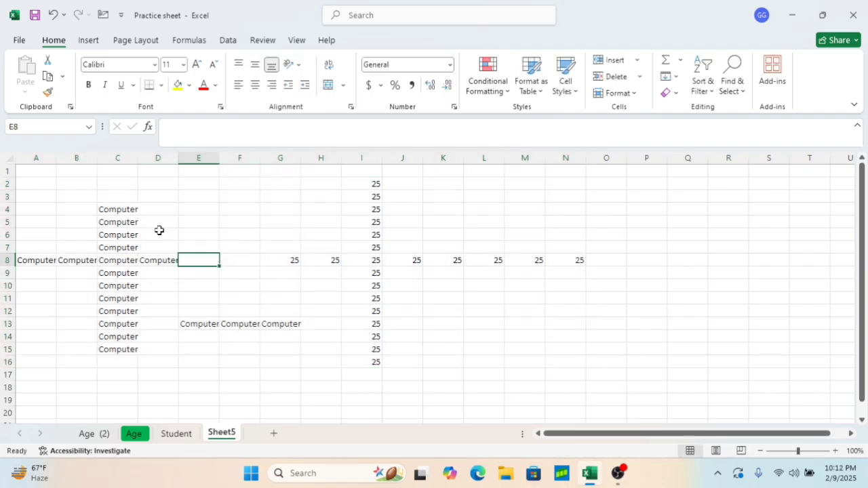
# Step: Clear all the sample numbers and text in A2:N16 on Sheet5
pyautogui.click(110, 210)
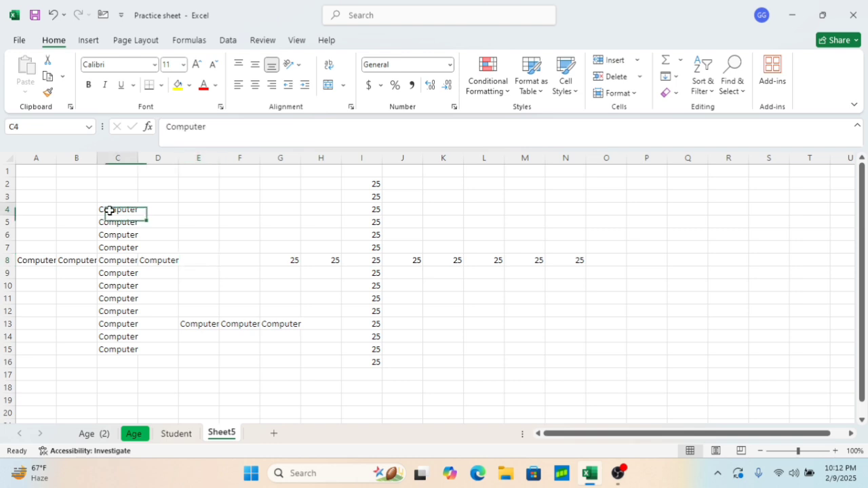
pyautogui.hotkey('ctrl', 'a')
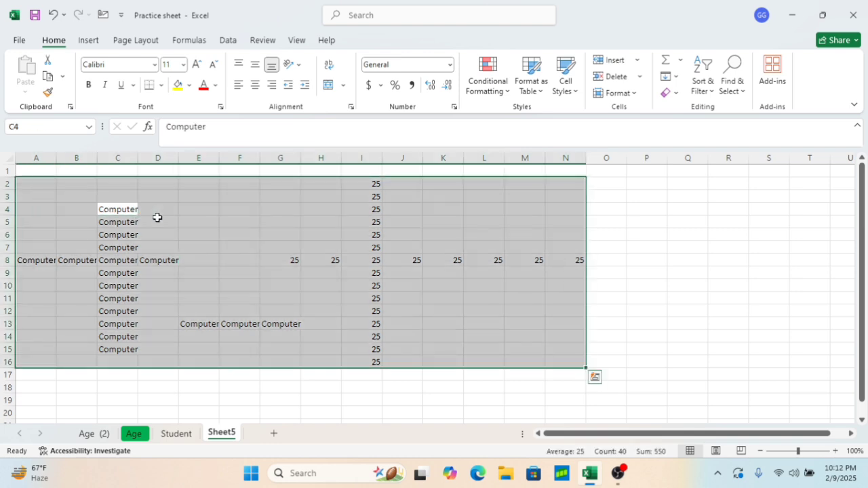
pyautogui.press('Delete')
pyautogui.click(330, 244)
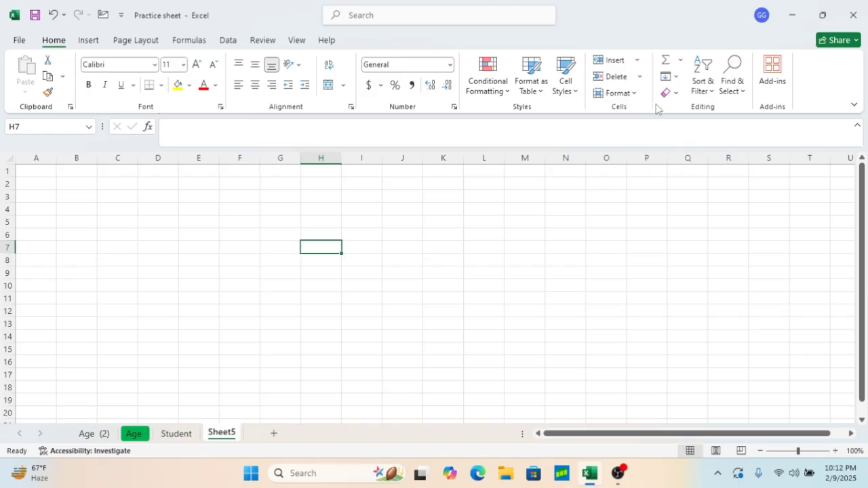
pyautogui.click(676, 77)
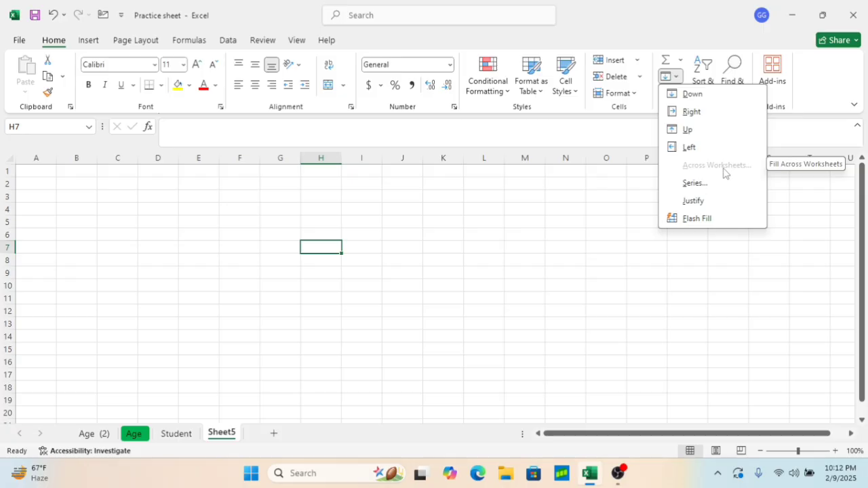
pyautogui.click(492, 258)
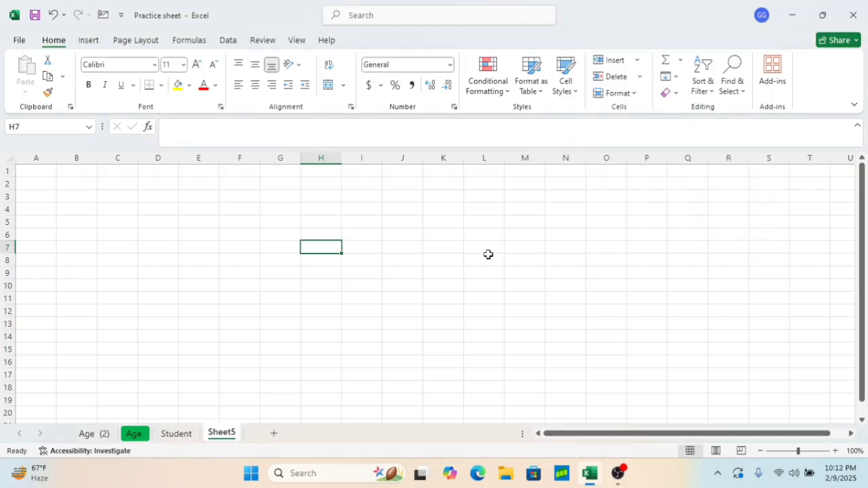
# Step: Select the range D2:F8 on the Age sheet and group that sheet with Sheet5
pyautogui.click(135, 435)
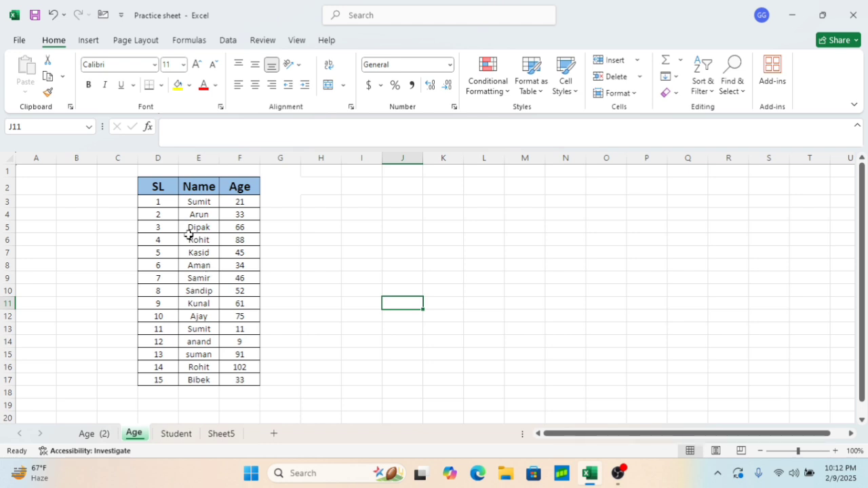
pyautogui.click(157, 186)
pyautogui.moveTo(157, 185); pyautogui.dragTo(246, 271)
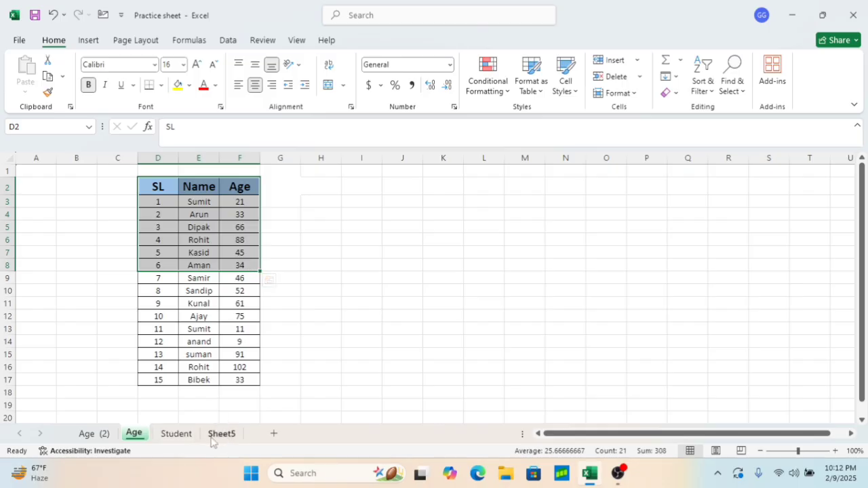
pyautogui.keyDown('ctrl'); pyautogui.click(221, 437); pyautogui.keyUp('ctrl')
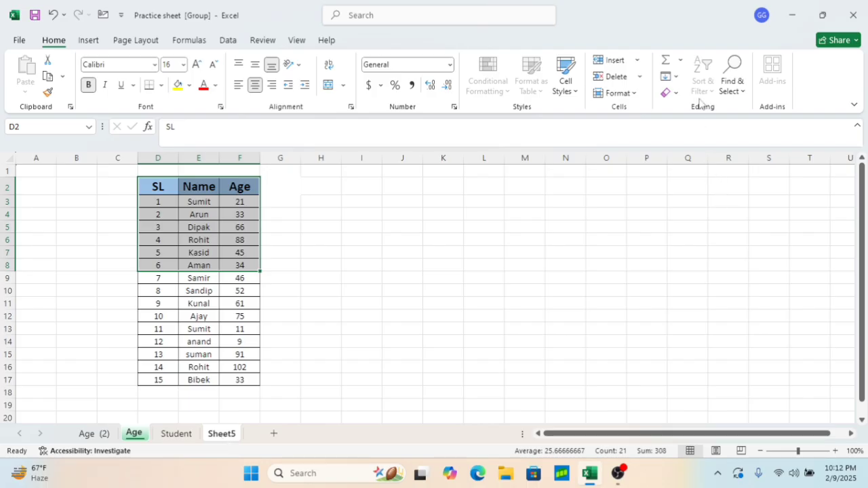
# Step: Fill the selected Age table rows across worksheets using the Contents option, and view the copy on Sheet5
pyautogui.click(672, 82)
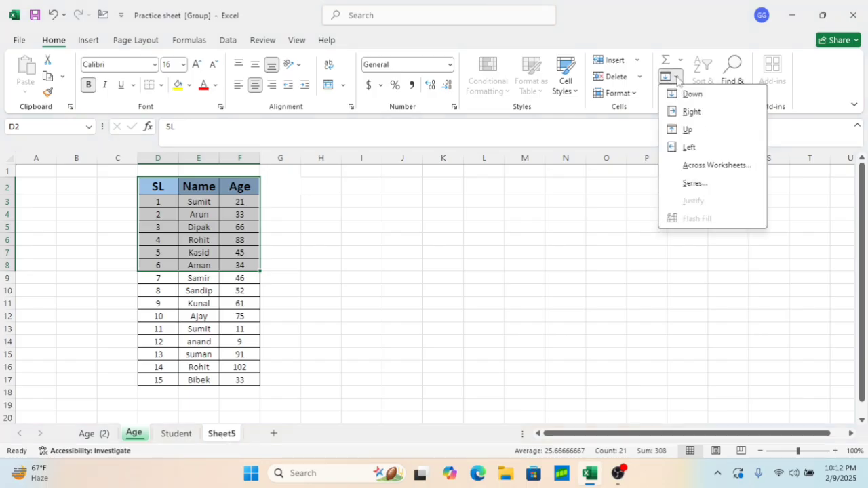
pyautogui.click(705, 169)
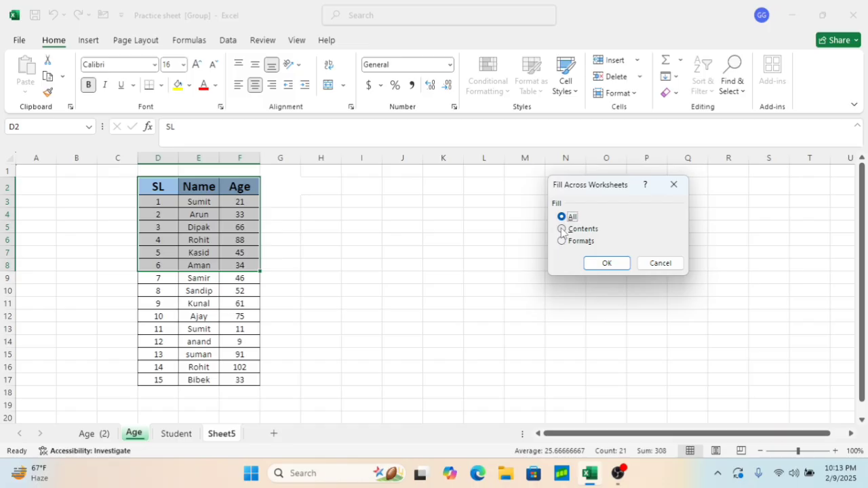
pyautogui.click(562, 230)
pyautogui.click(598, 264)
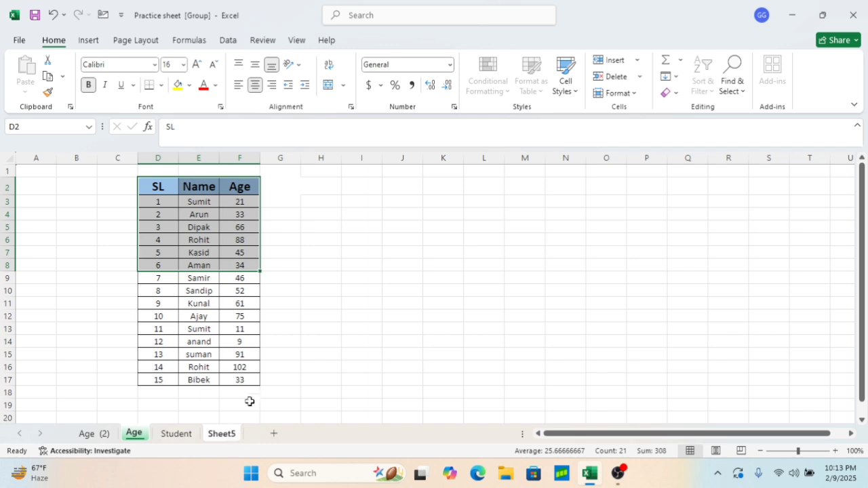
pyautogui.click(225, 434)
pyautogui.click(227, 347)
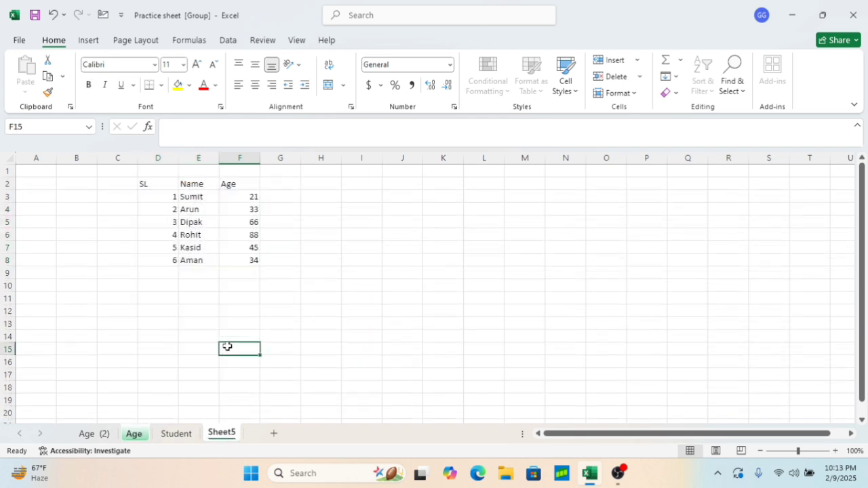
# Step: Delete the copied table data in D2:F8 on Sheet5 while the sheets are grouped
pyautogui.moveTo(152, 184); pyautogui.dragTo(246, 260)
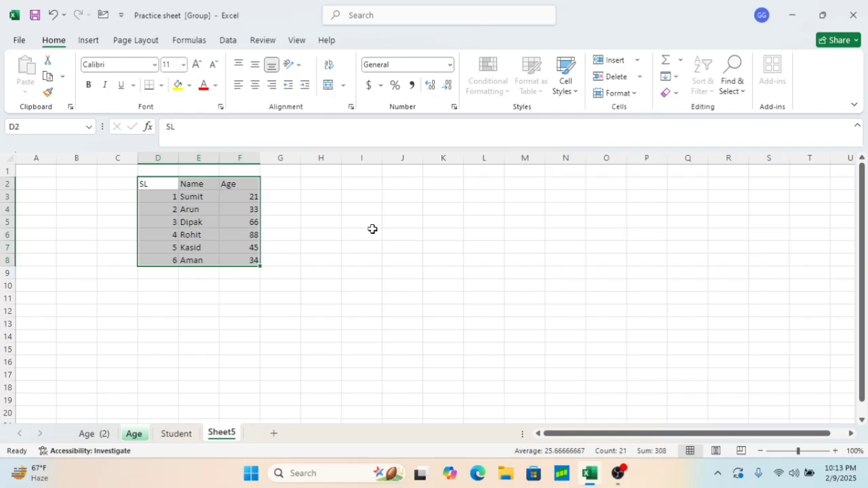
pyautogui.press('Delete')
pyautogui.click(362, 308)
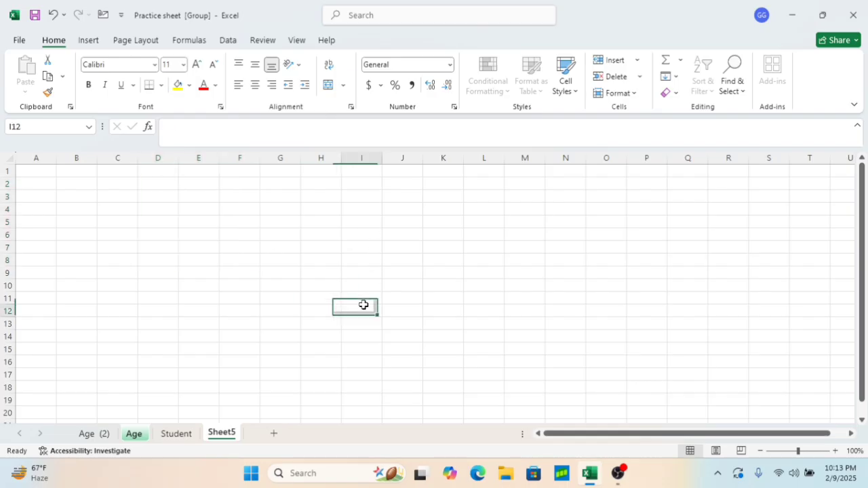
# Step: Undo the deletion and the fill across worksheets, check both grouped sheets, and dismiss the storage notification
pyautogui.click(128, 431)
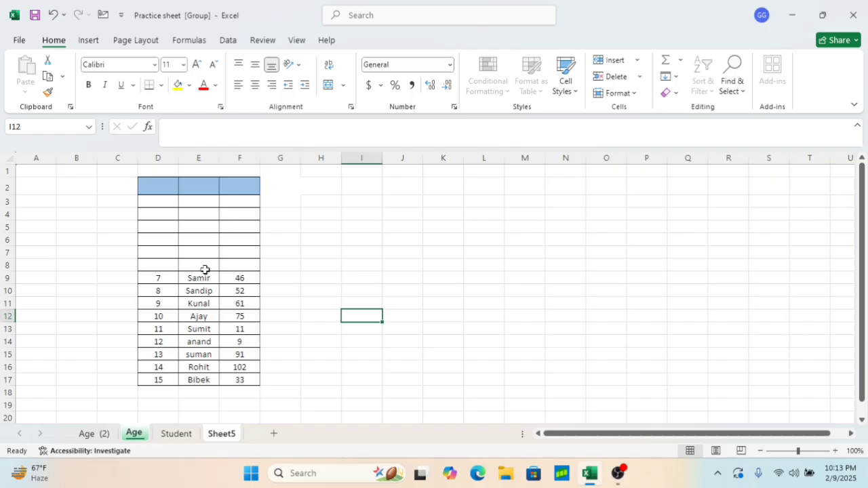
pyautogui.hotkey('ctrl', 'z')
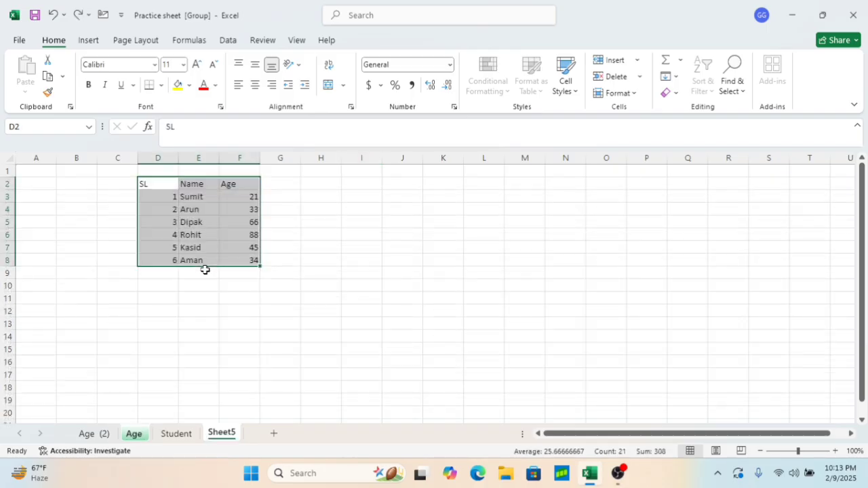
pyautogui.click(346, 224)
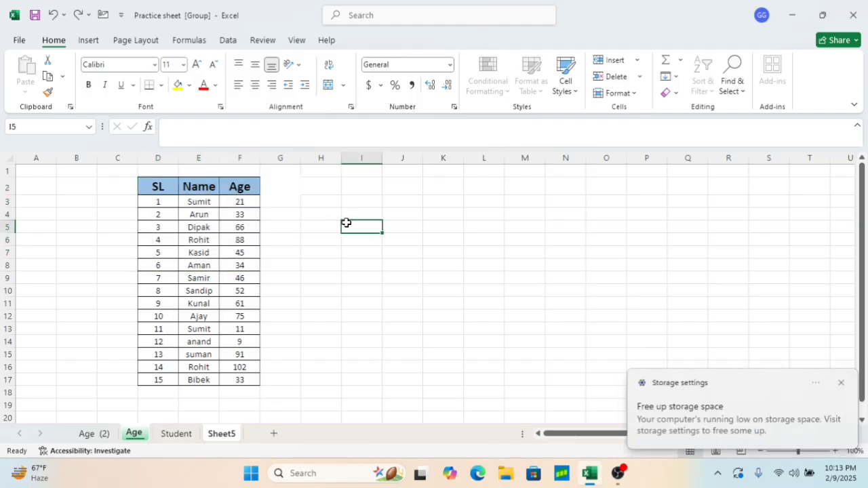
pyautogui.click(234, 434)
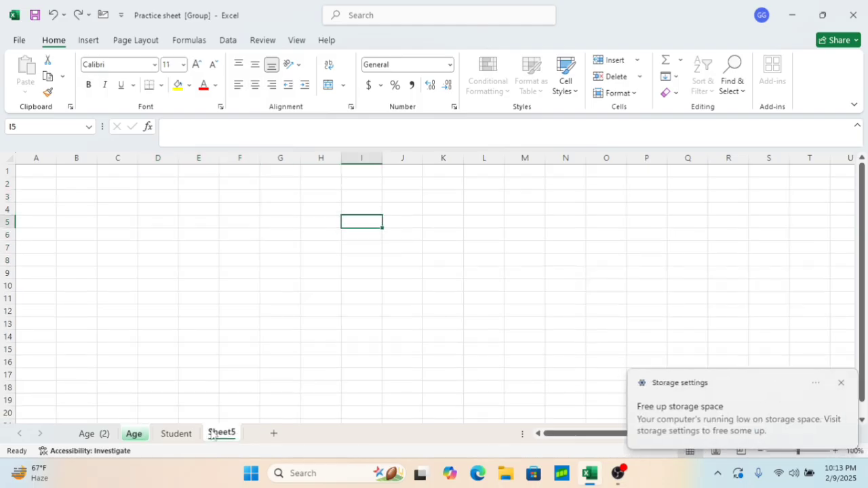
pyautogui.click(136, 434)
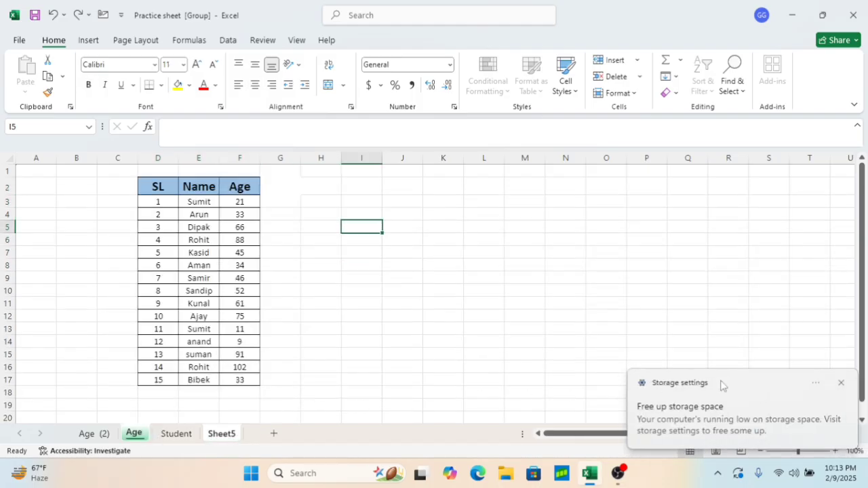
pyautogui.click(842, 383)
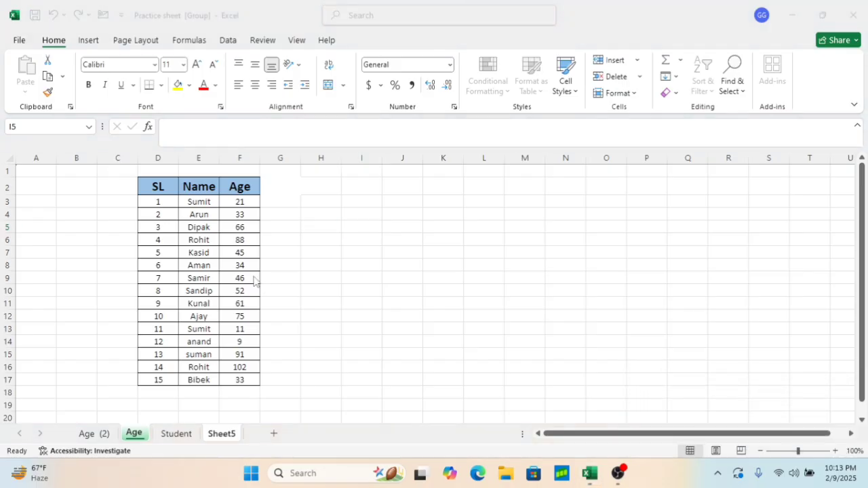
pyautogui.moveTo(155, 186); pyautogui.dragTo(239, 266)
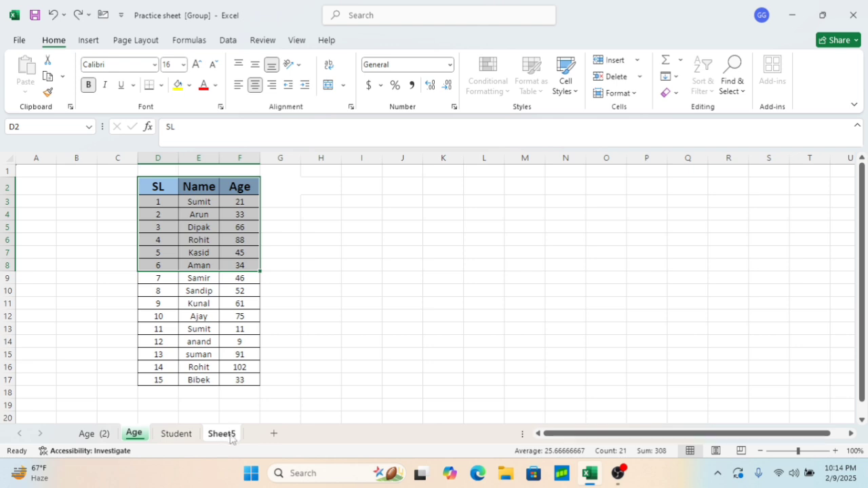
pyautogui.keyDown('ctrl'); pyautogui.click(227, 435); pyautogui.keyUp('ctrl')
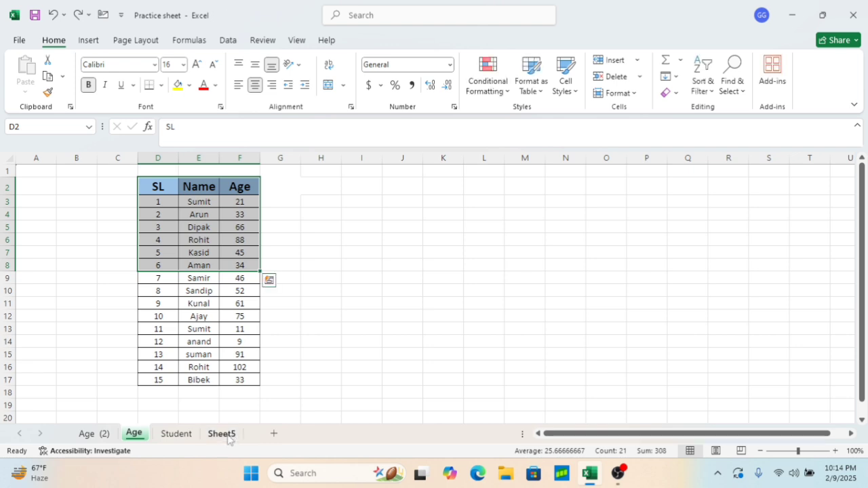
pyautogui.click(678, 78)
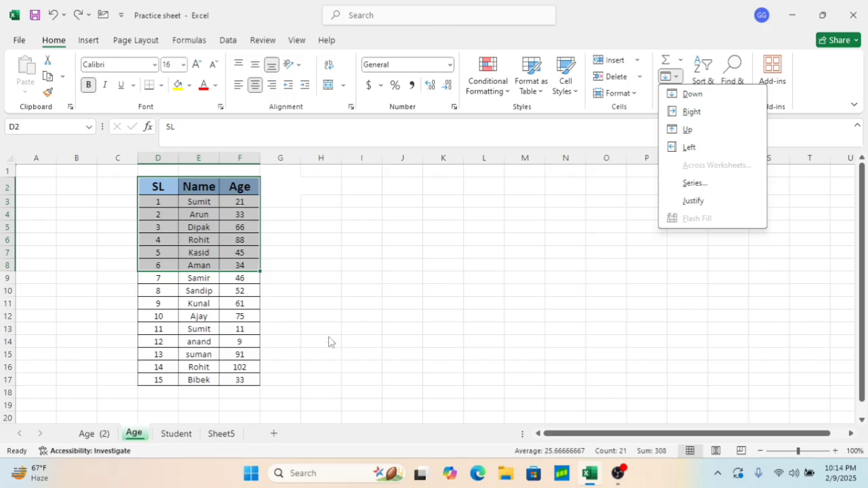
pyautogui.click(478, 293)
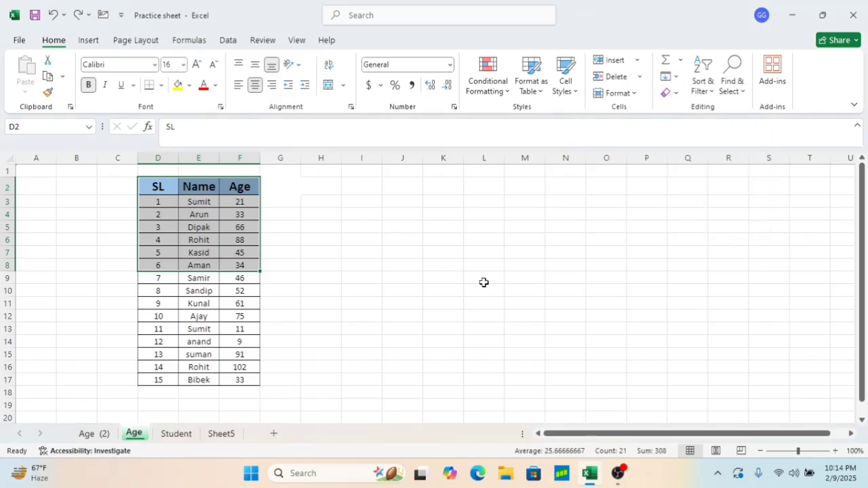
pyautogui.click(353, 227)
# Step: Group the Age sheet with Sheet5, fill D2:F8 across worksheets using the Formats option, and view the result on Sheet5
pyautogui.moveTo(150, 183); pyautogui.dragTo(239, 265)
pyautogui.keyDown('ctrl'); pyautogui.click(221, 436); pyautogui.keyUp('ctrl')
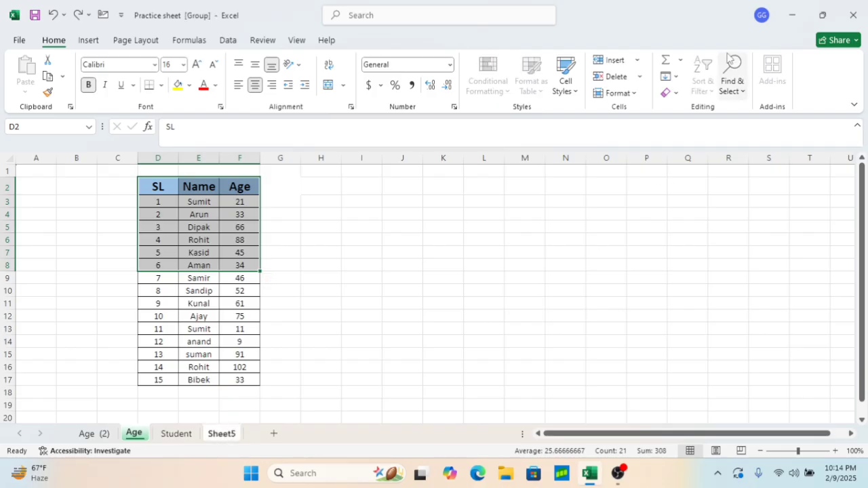
pyautogui.click(676, 79)
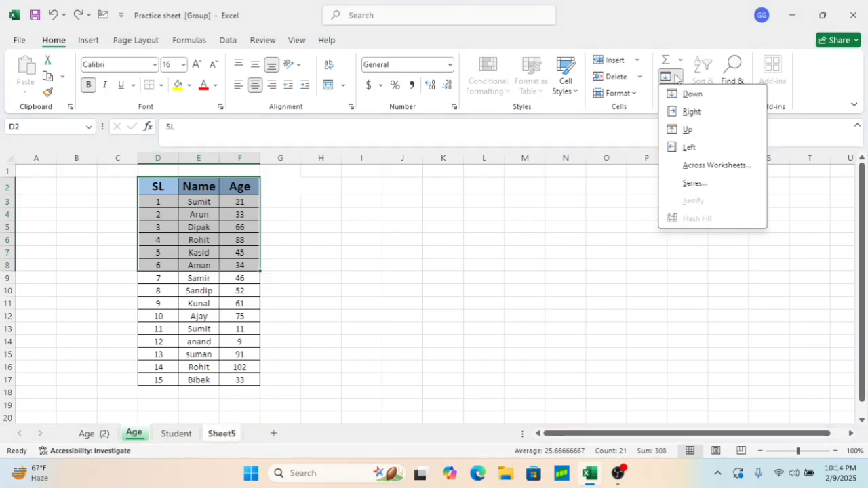
pyautogui.click(690, 166)
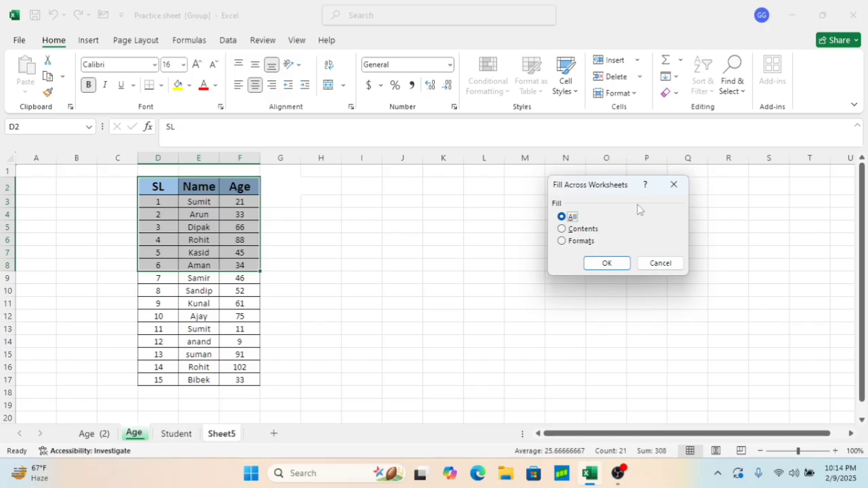
pyautogui.click(563, 242)
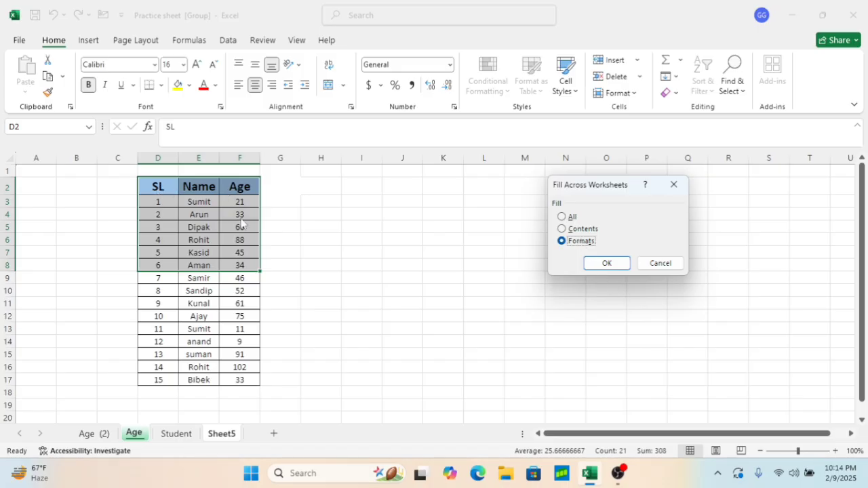
pyautogui.click(607, 264)
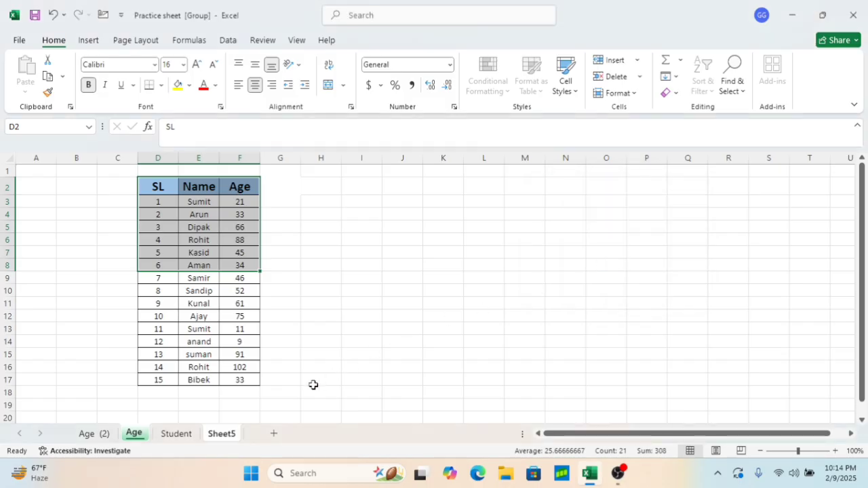
pyautogui.click(228, 435)
pyautogui.click(225, 339)
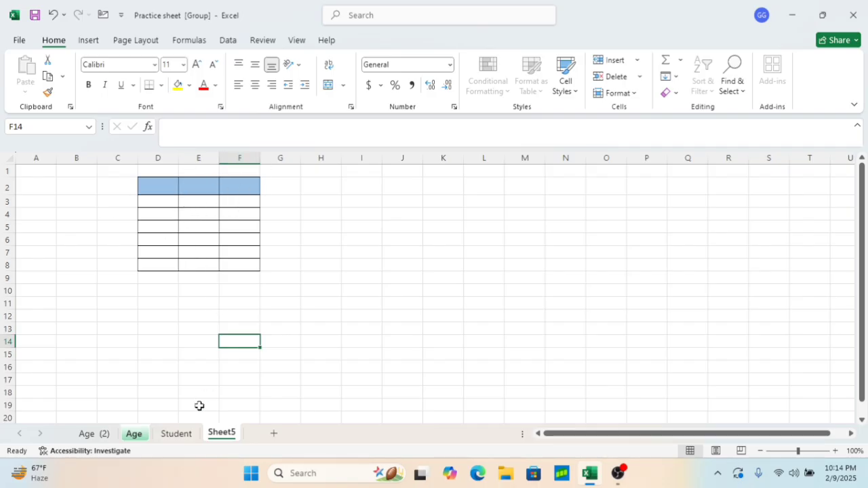
# Step: Fill the Age table range D2:F7 across the grouped sheets using the All option, and view the copy on Sheet5
pyautogui.click(135, 436)
pyautogui.click(374, 217)
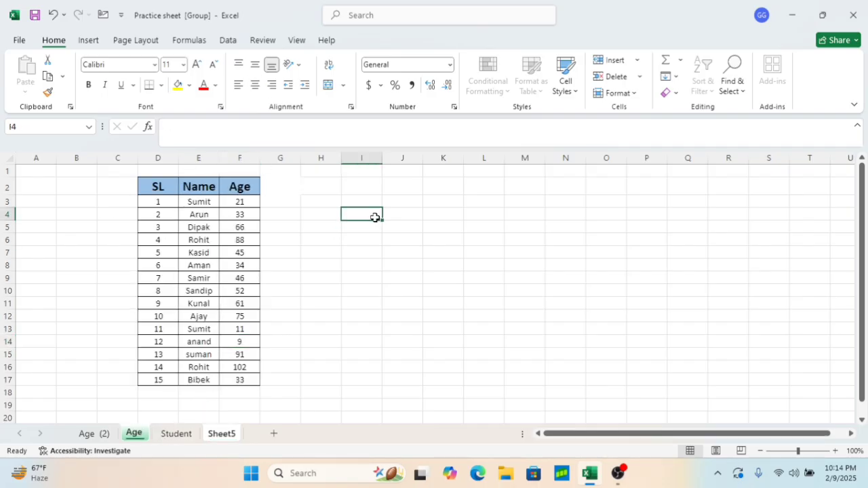
pyautogui.moveTo(155, 186); pyautogui.dragTo(239, 258)
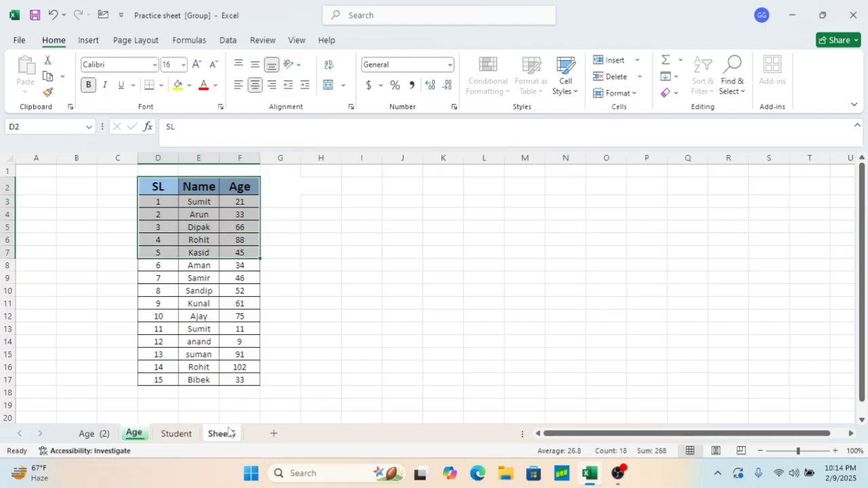
pyautogui.keyDown('ctrl'); pyautogui.click(228, 435); pyautogui.keyUp('ctrl')
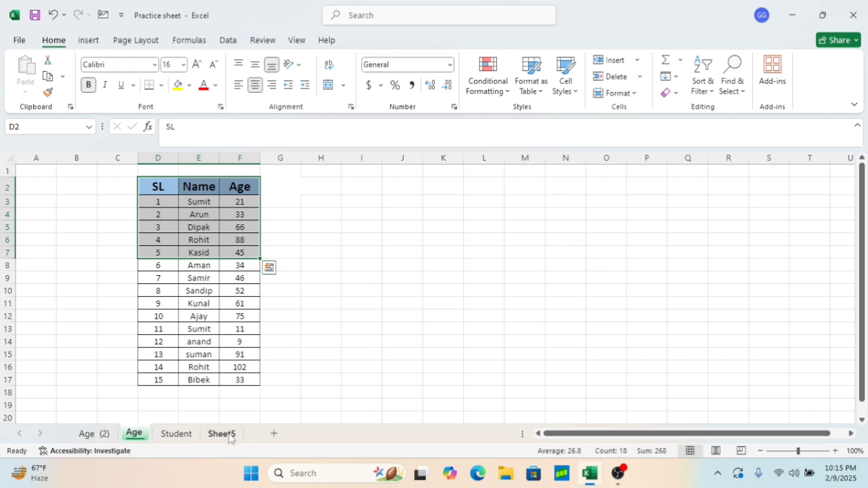
pyautogui.keyDown('ctrl'); pyautogui.click(229, 436); pyautogui.keyUp('ctrl')
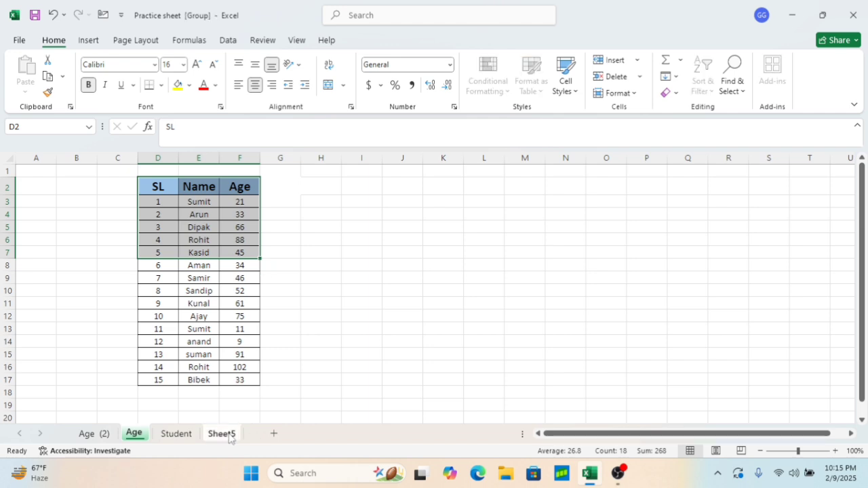
pyautogui.click(674, 76)
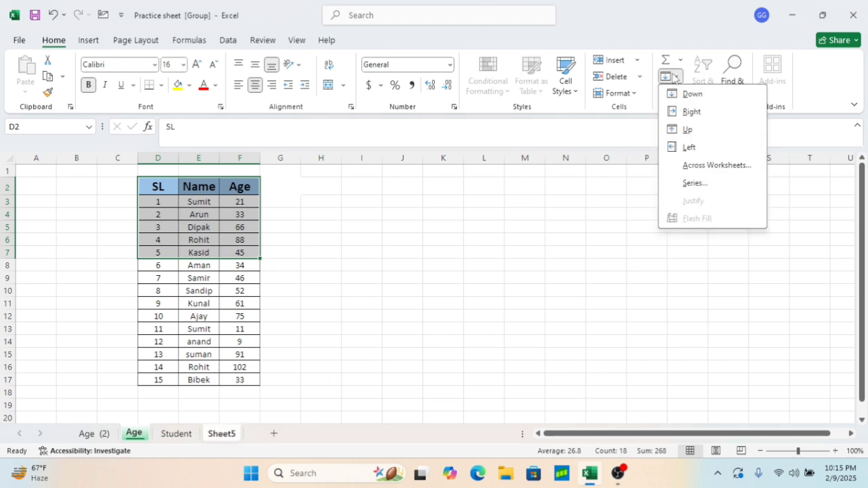
pyautogui.click(701, 168)
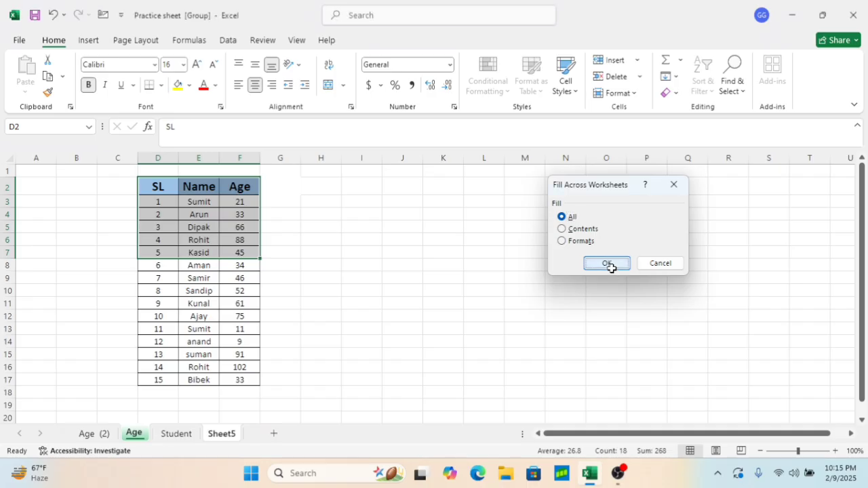
pyautogui.click(608, 264)
pyautogui.click(232, 436)
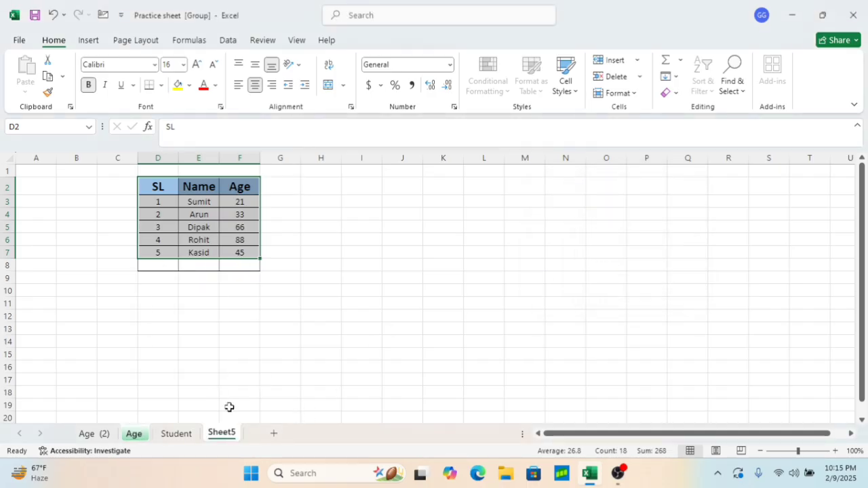
pyautogui.click(253, 211)
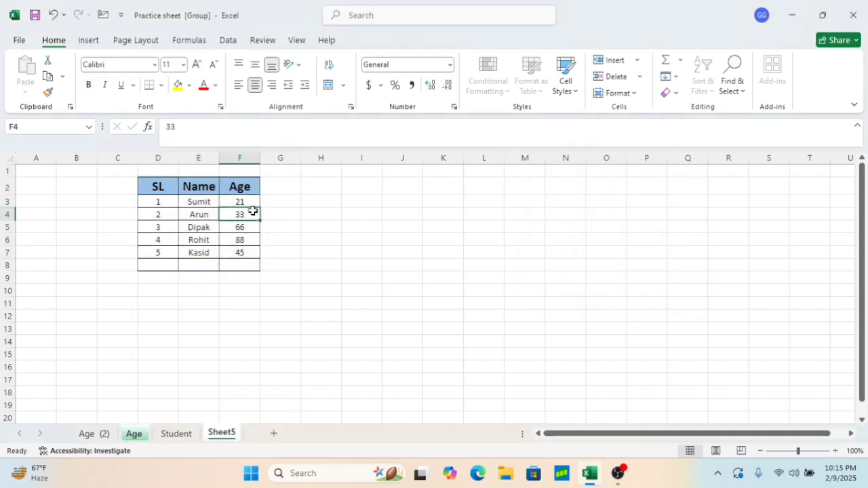
# Step: Delete the contents of D2:F7 on Sheet5 while the sheets are grouped
pyautogui.moveTo(159, 186); pyautogui.dragTo(252, 254)
pyautogui.press('Delete')
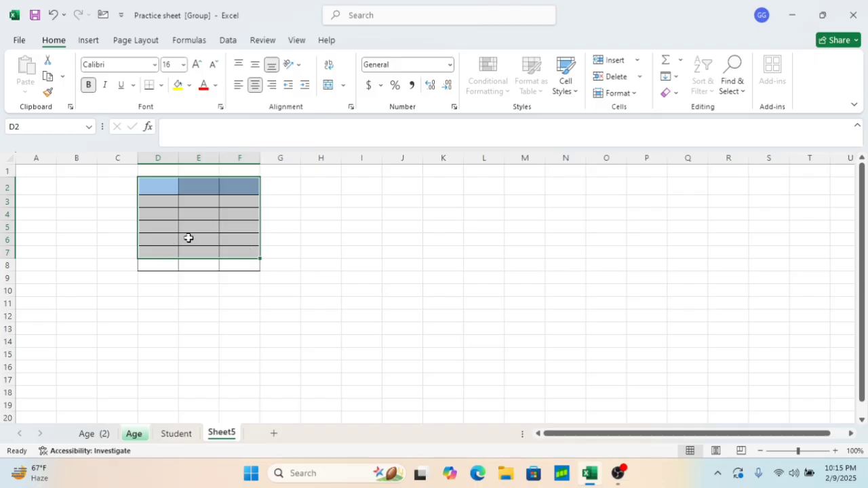
pyautogui.click(228, 213)
pyautogui.moveTo(171, 186); pyautogui.dragTo(234, 270)
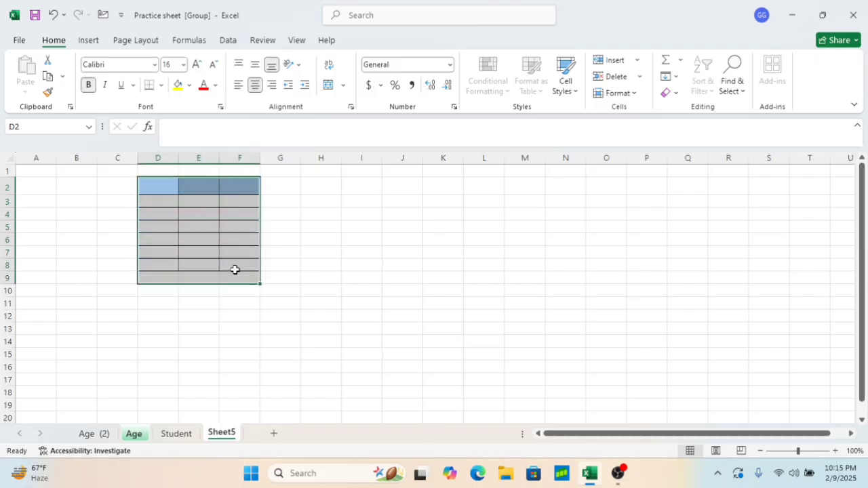
pyautogui.doubleClick(97, 5)
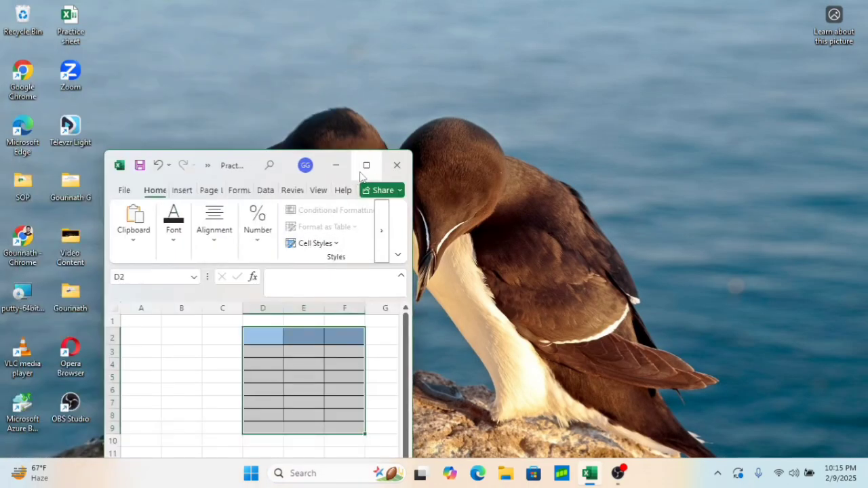
pyautogui.click(366, 165)
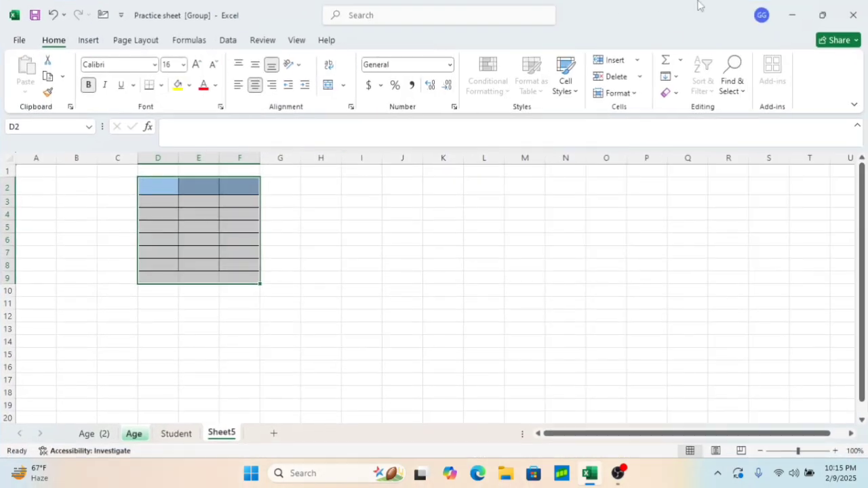
pyautogui.click(676, 77)
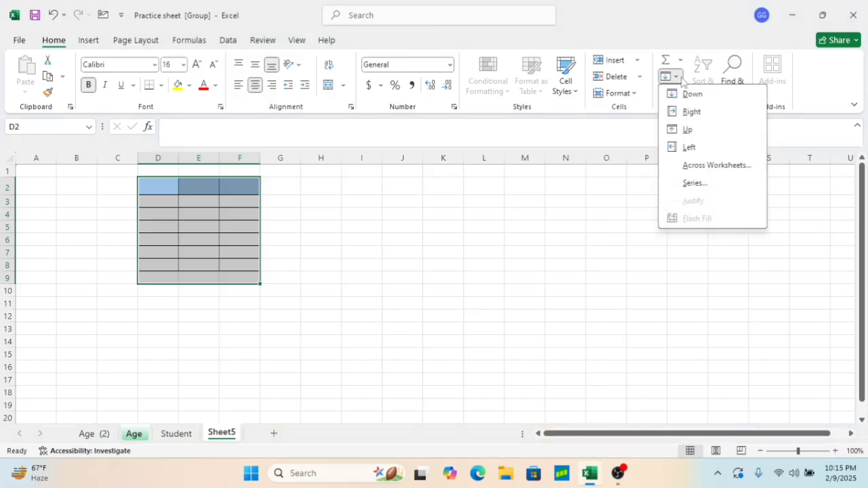
pyautogui.click(384, 362)
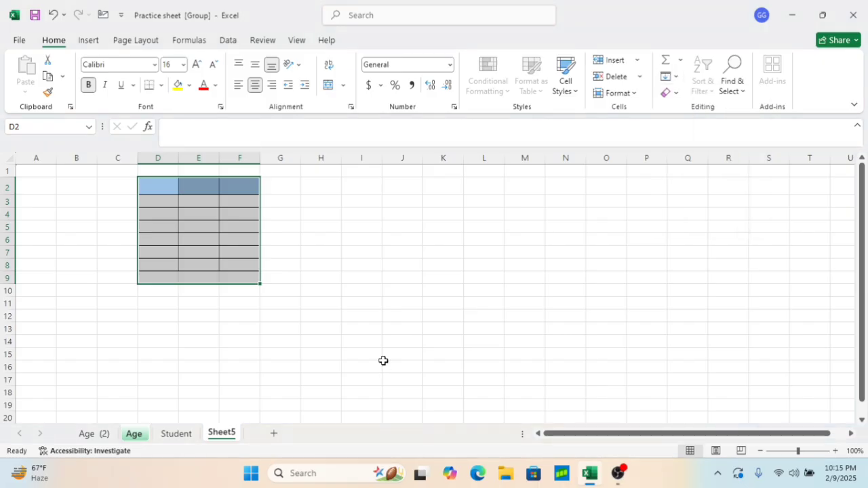
pyautogui.click(676, 77)
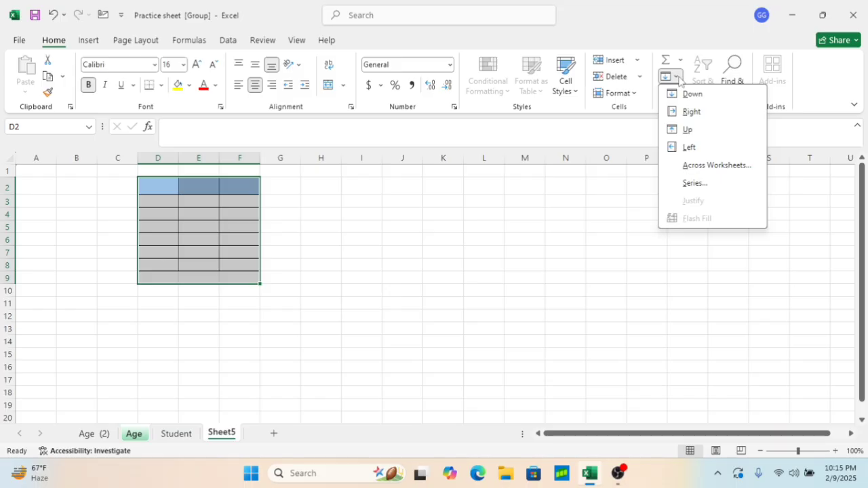
pyautogui.click(519, 287)
pyautogui.click(279, 239)
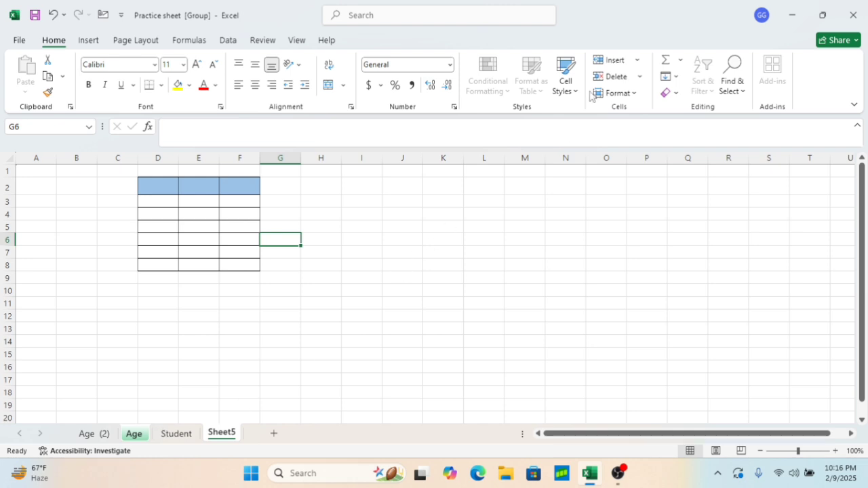
# Step: Open the Fill Series dialog to review its direction, type and step options, and close it without filling
pyautogui.click(676, 77)
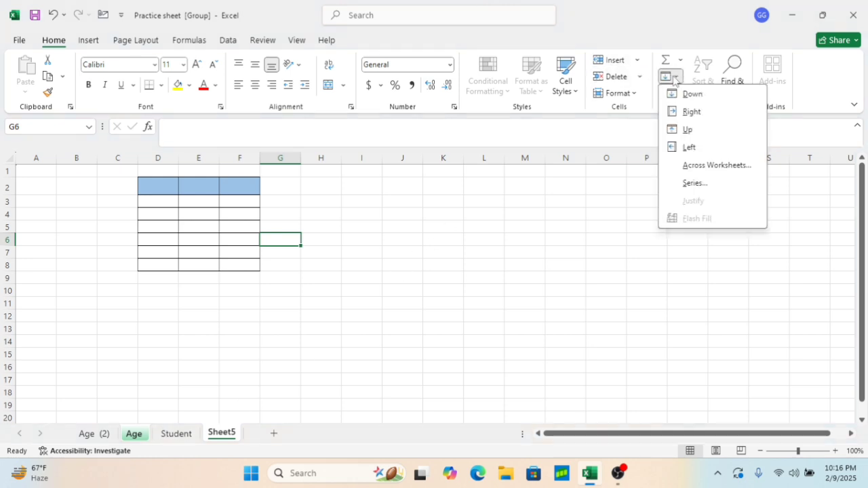
pyautogui.click(681, 187)
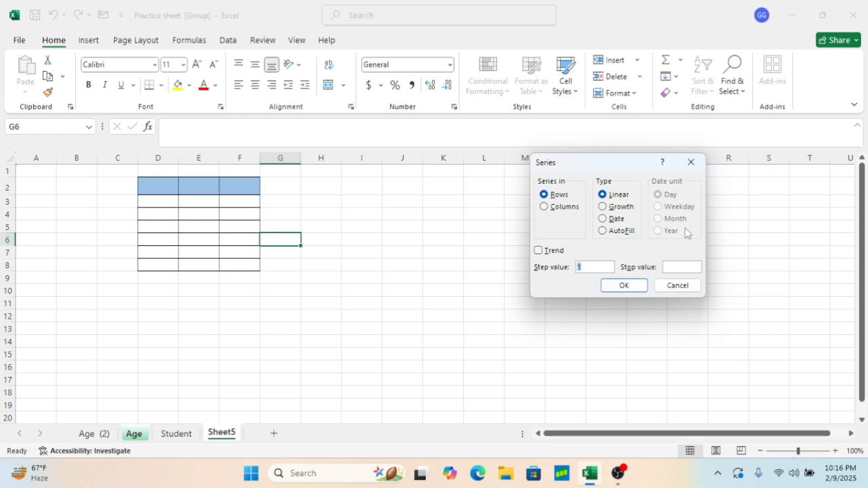
pyautogui.click(692, 166)
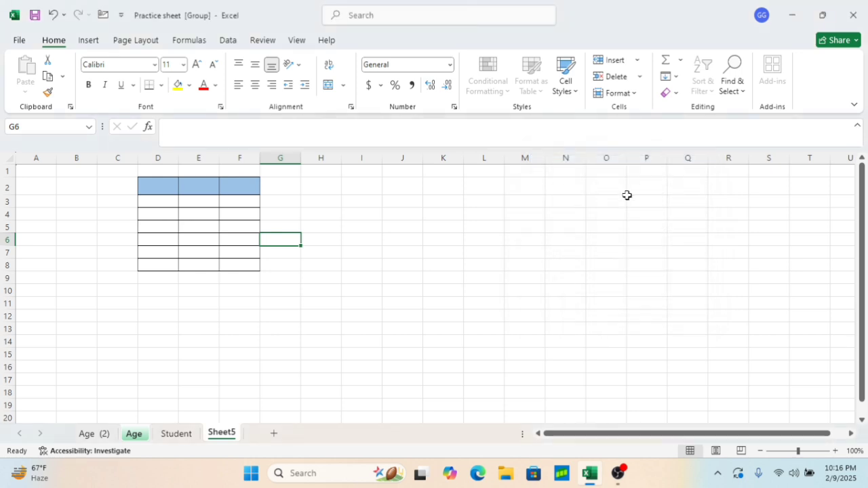
# Step: Enter the starting value 1 in cell K3 on Sheet5 and reselect that cell
pyautogui.click(439, 204)
pyautogui.write('1')
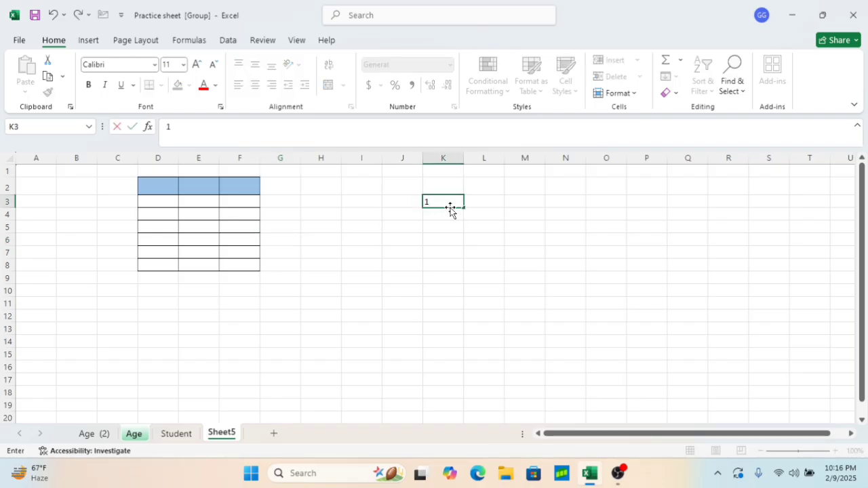
pyautogui.click(461, 213)
pyautogui.click(450, 202)
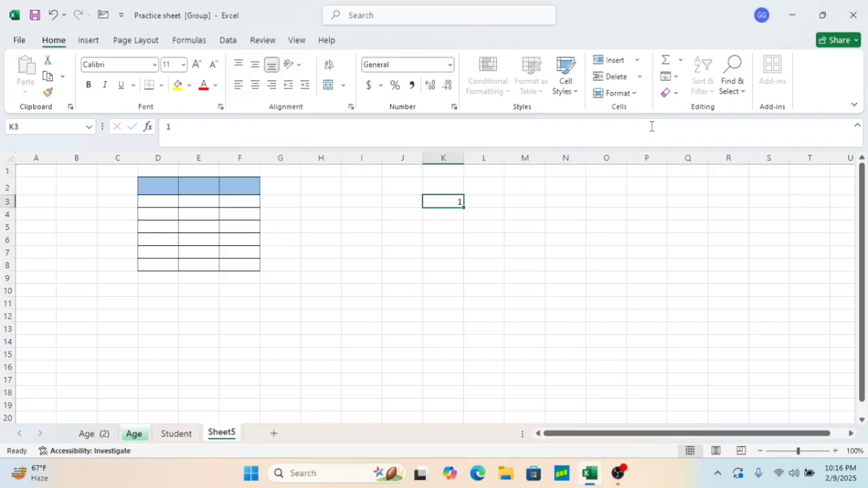
# Step: Fill a linear series in columns from K3 with step value 1 and stop value 1000, and select it down to its last cell
pyautogui.click(674, 76)
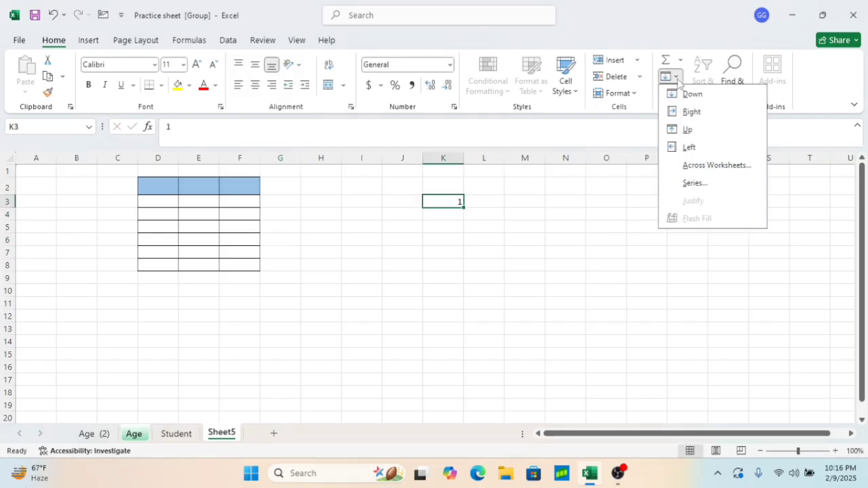
pyautogui.click(696, 189)
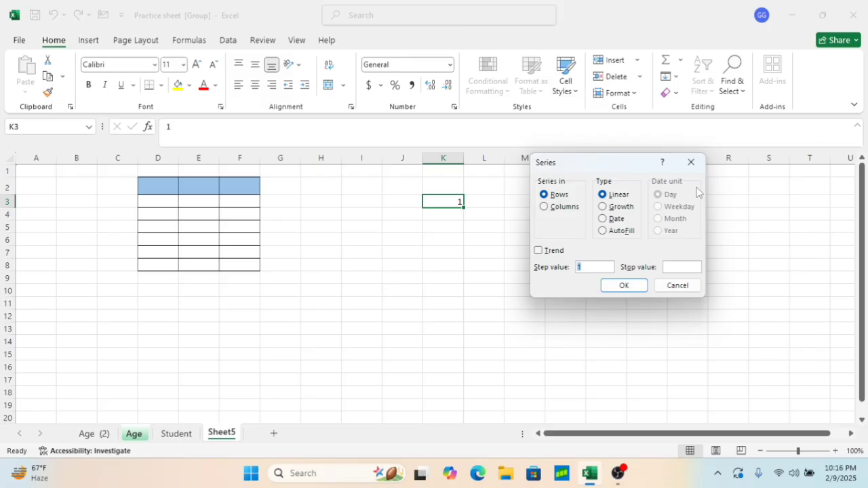
pyautogui.click(546, 208)
pyautogui.click(682, 268)
pyautogui.write('1000')
pyautogui.click(629, 291)
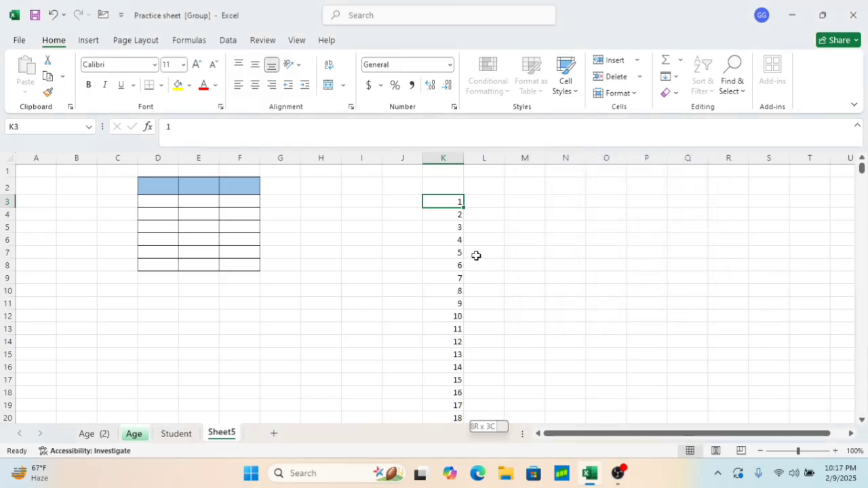
pyautogui.hotkey('ctrl', 'shift', 'Down')
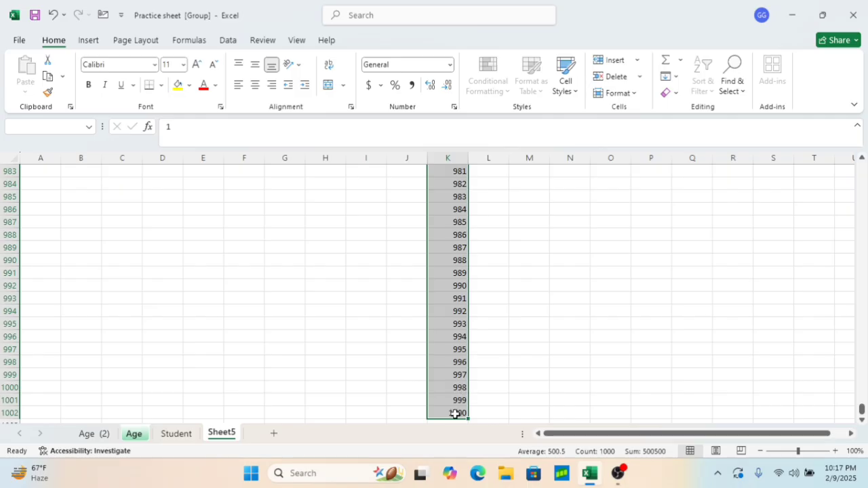
# Step: Delete the entire number series in column K of Sheet5, from K3 down to its last cell
pyautogui.scroll(20, 455, 413)
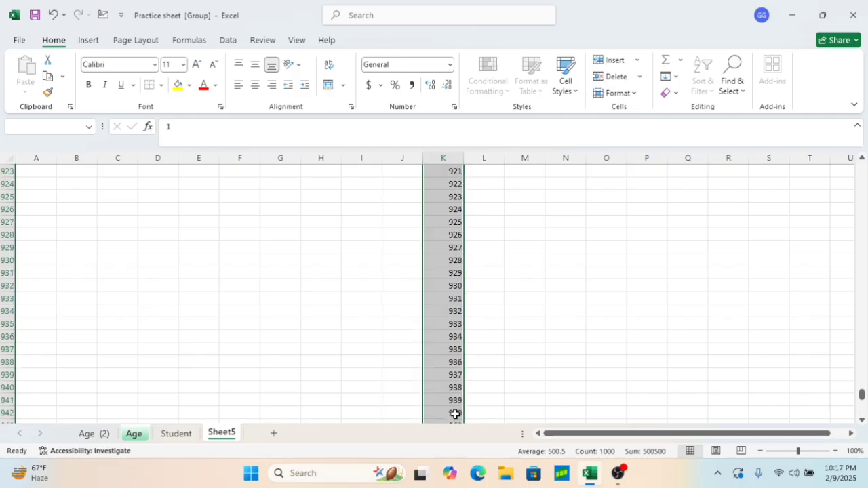
pyautogui.scroll(-9, 455, 414)
pyautogui.click(455, 414)
pyautogui.hotkey('ctrl', 'Up')
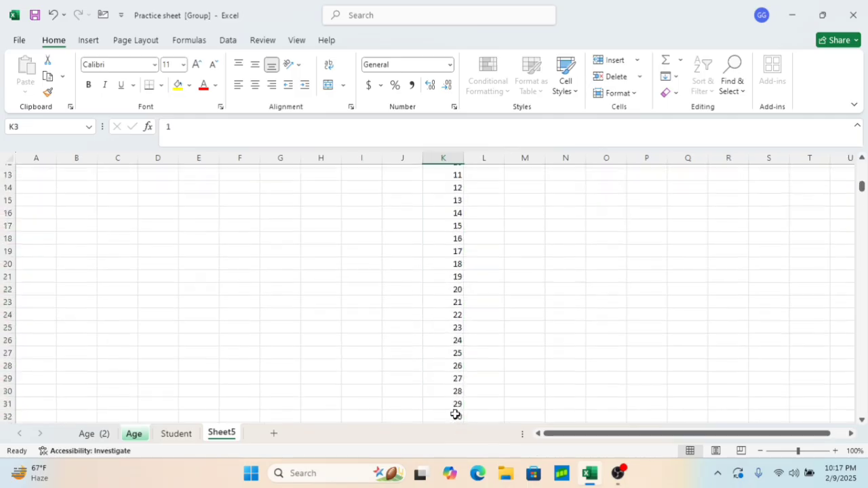
pyautogui.hotkey('shift', 'Down')
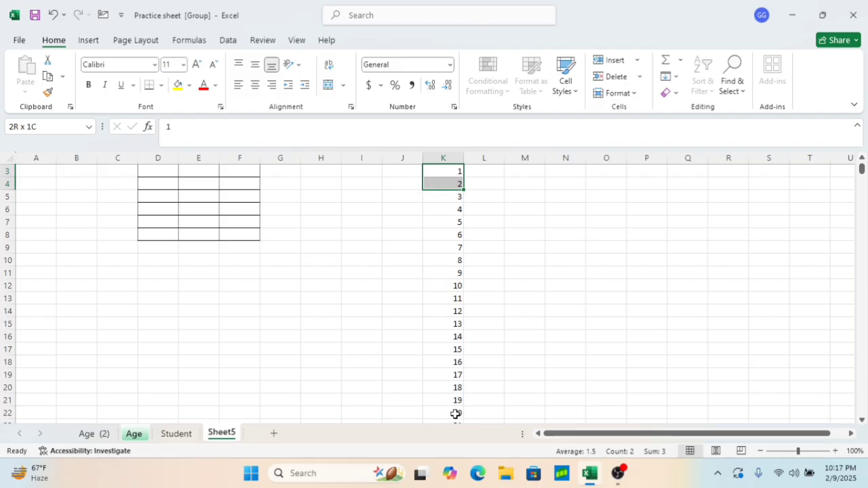
pyautogui.hotkey('ctrl', 'Down')
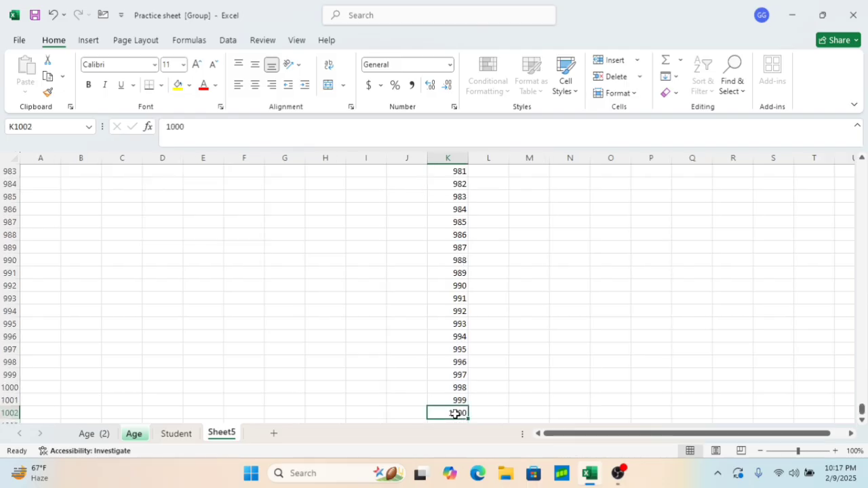
pyautogui.hotkey('ctrl', 'Up')
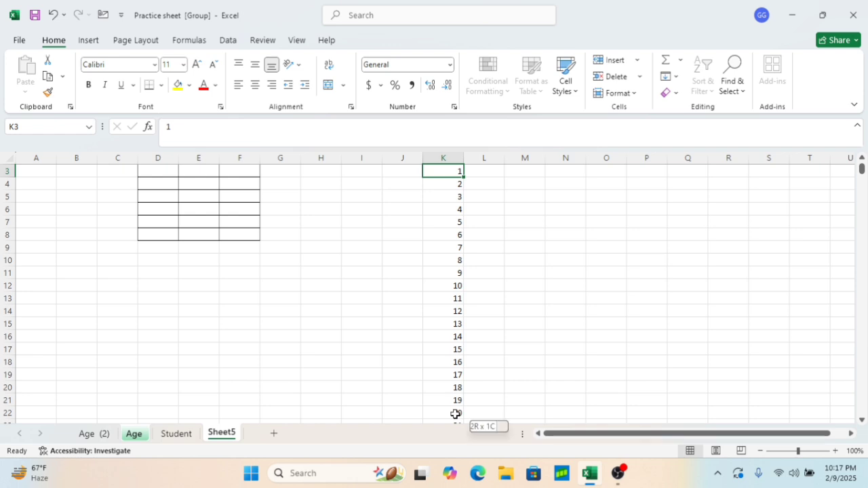
pyautogui.hotkey('ctrl', 'shift', 'Down')
pyautogui.press('Delete')
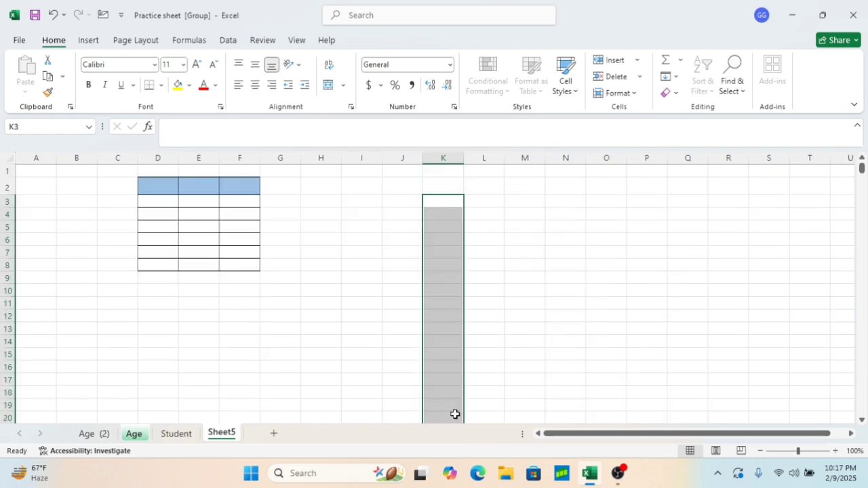
pyautogui.click(603, 215)
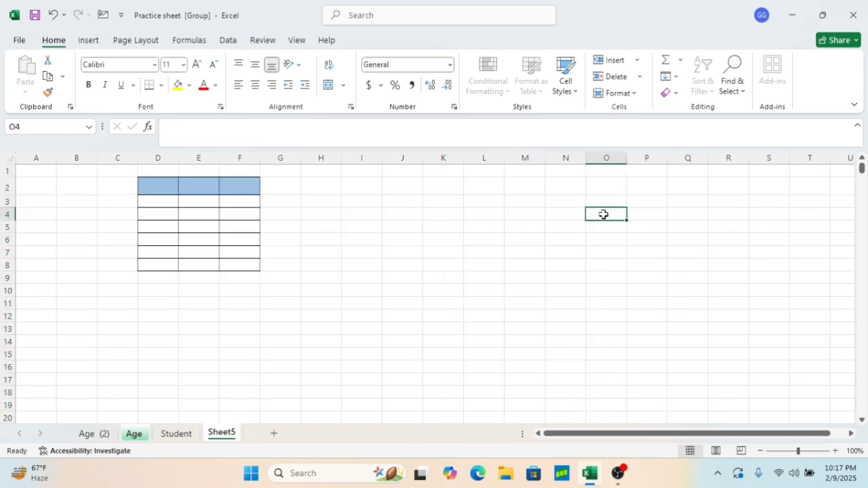
pyautogui.click(675, 77)
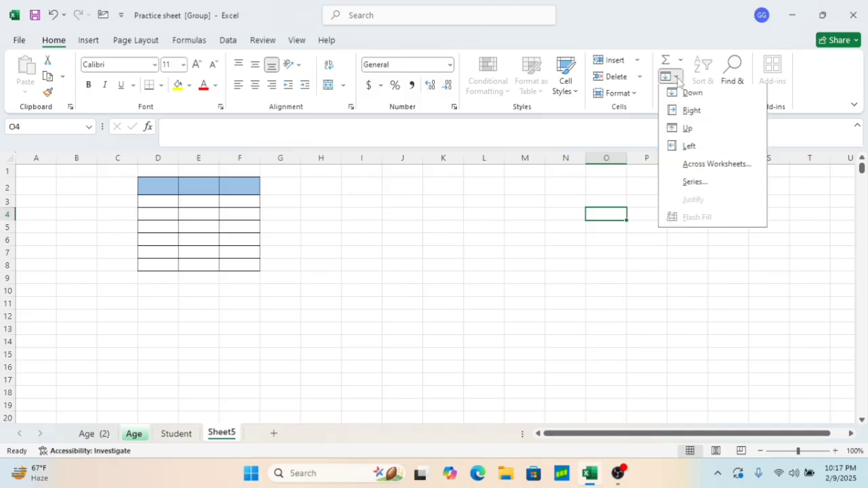
pyautogui.click(695, 183)
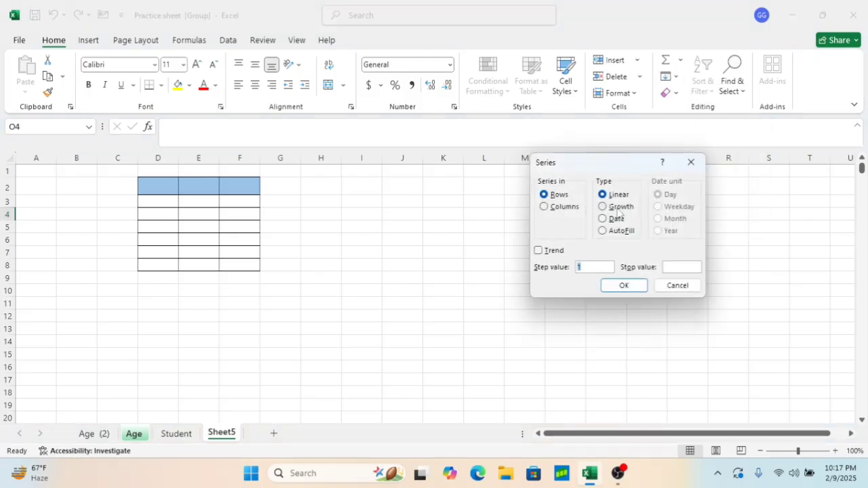
pyautogui.click(546, 209)
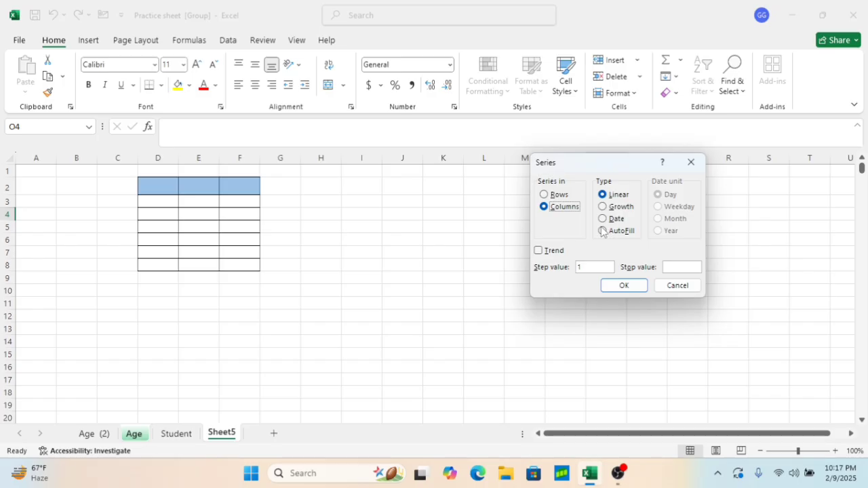
pyautogui.click(691, 162)
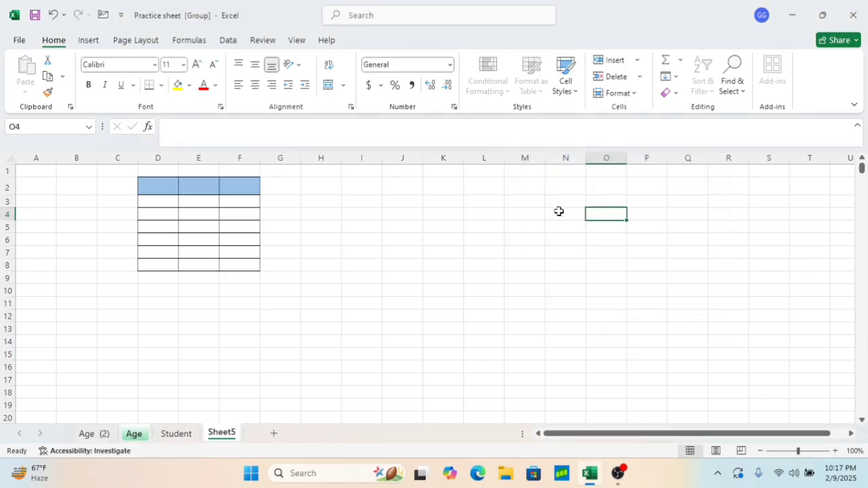
# Step: Enter January in cell L4 of Sheet5
pyautogui.click(473, 211)
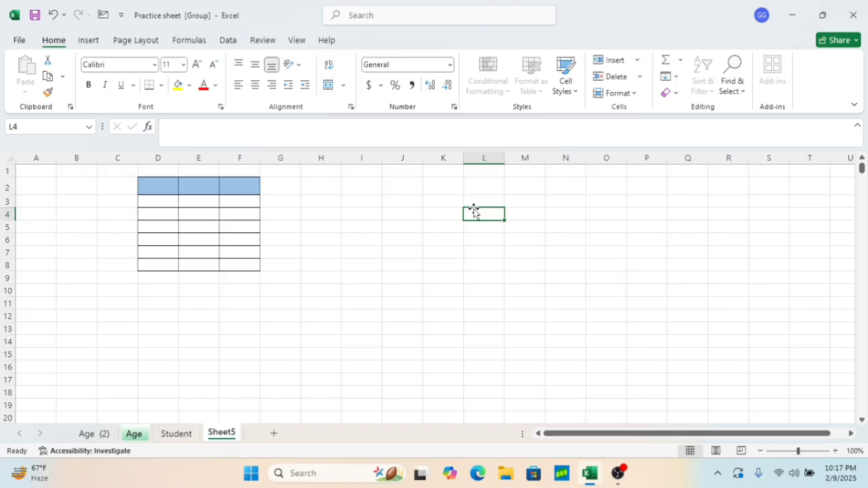
pyautogui.write('January')
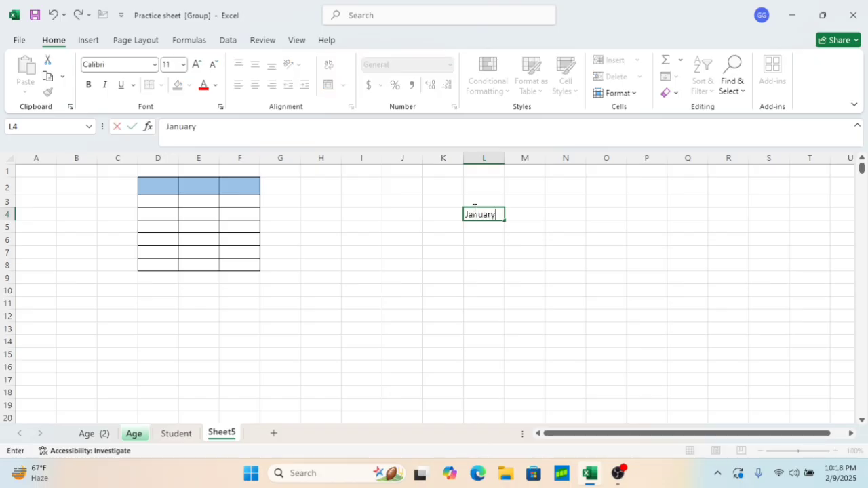
pyautogui.click(543, 266)
# Step: Fill L4:L15 with the months from January to December using a column series of type AutoFill
pyautogui.moveTo(485, 216); pyautogui.dragTo(486, 352)
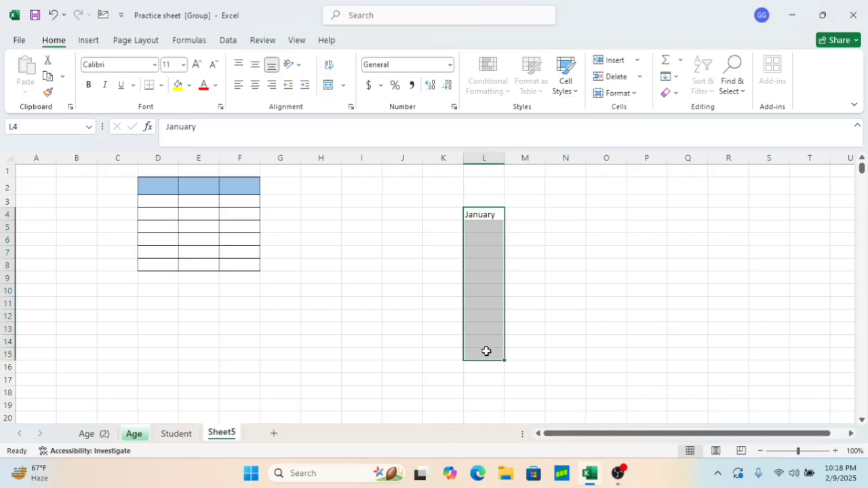
pyautogui.click(669, 76)
pyautogui.click(696, 184)
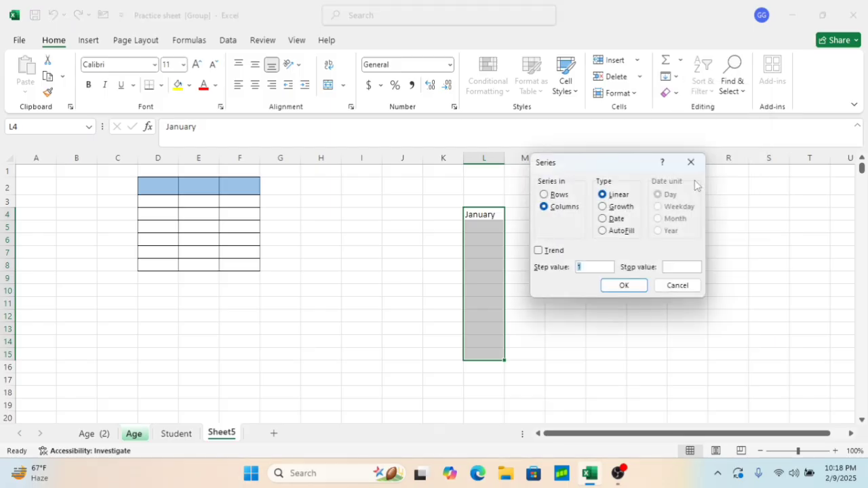
pyautogui.click(561, 207)
pyautogui.click(602, 232)
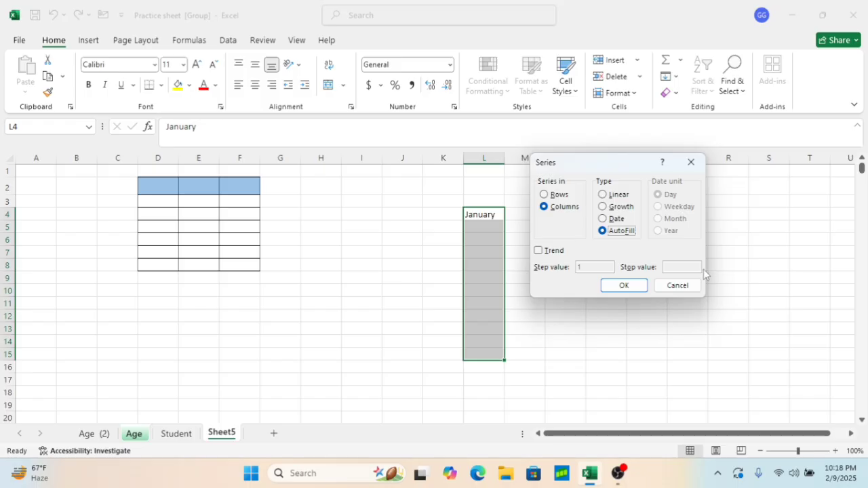
pyautogui.click(624, 286)
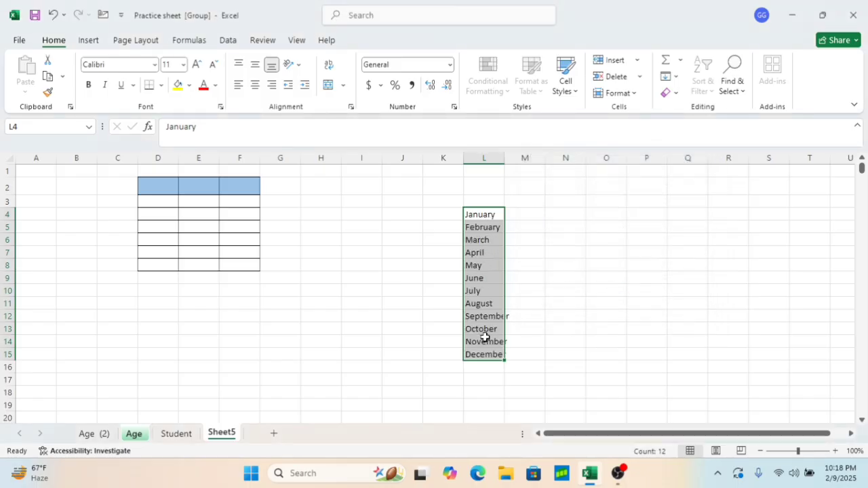
# Step: Copy January from cell L4 into cell M4
pyautogui.click(484, 215)
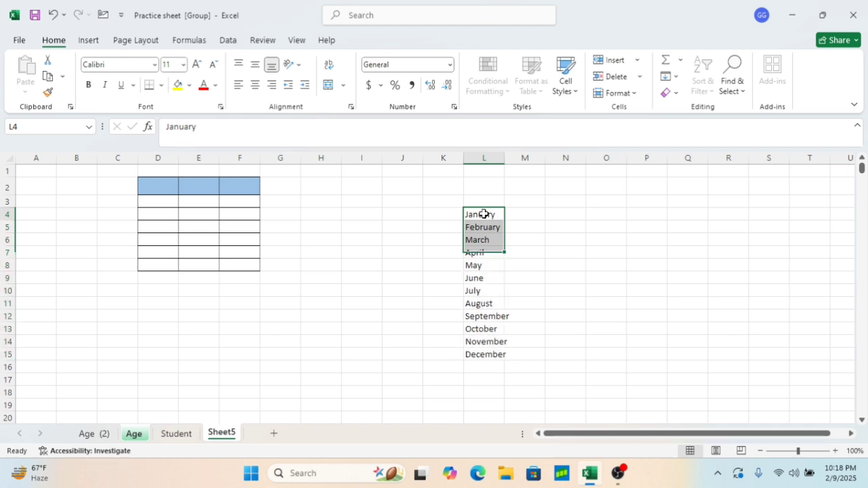
pyautogui.hotkey('ctrl', 'c')
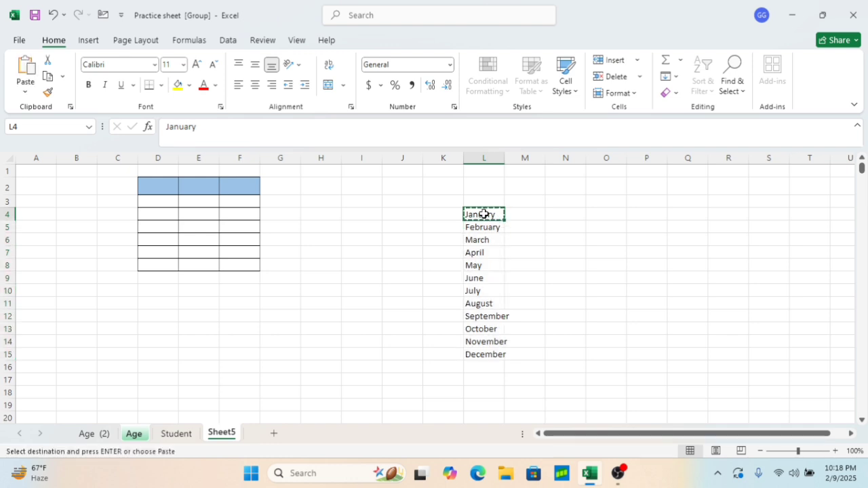
pyautogui.click(529, 215)
pyautogui.hotkey('ctrl', 'v')
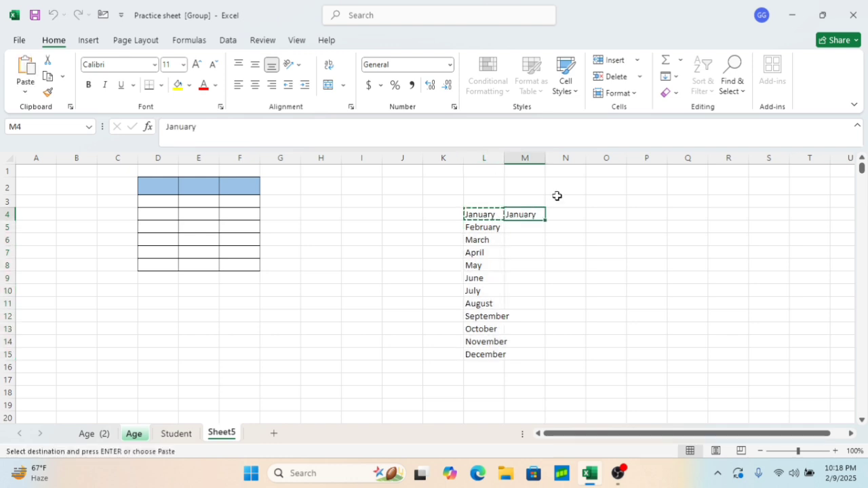
pyautogui.click(675, 80)
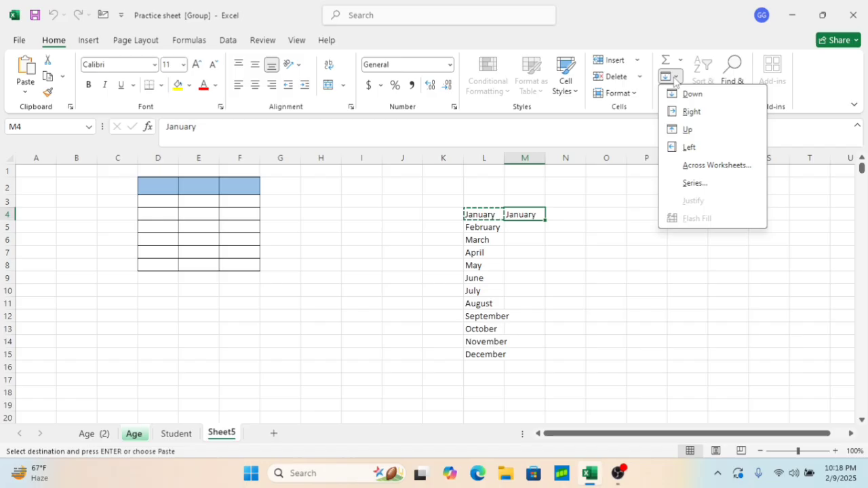
pyautogui.click(692, 182)
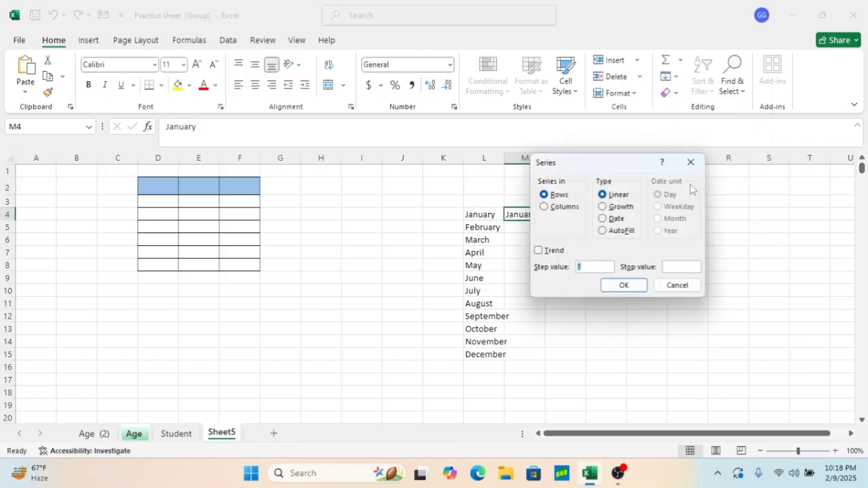
pyautogui.click(563, 207)
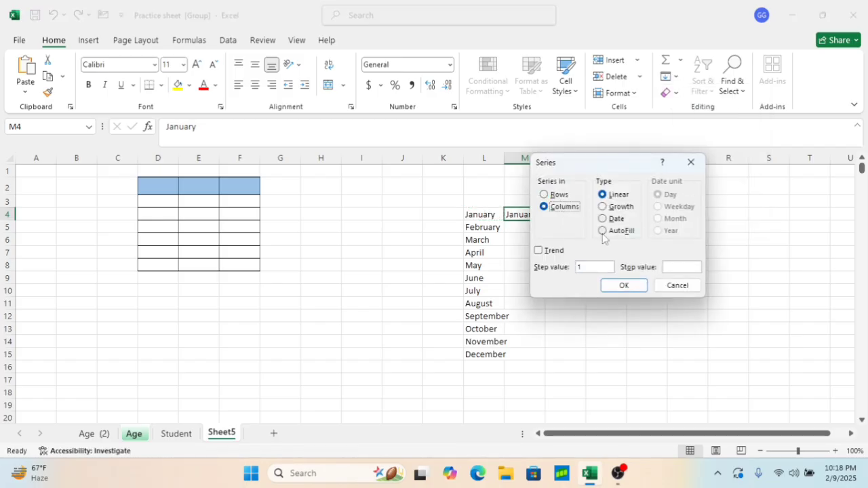
pyautogui.click(604, 232)
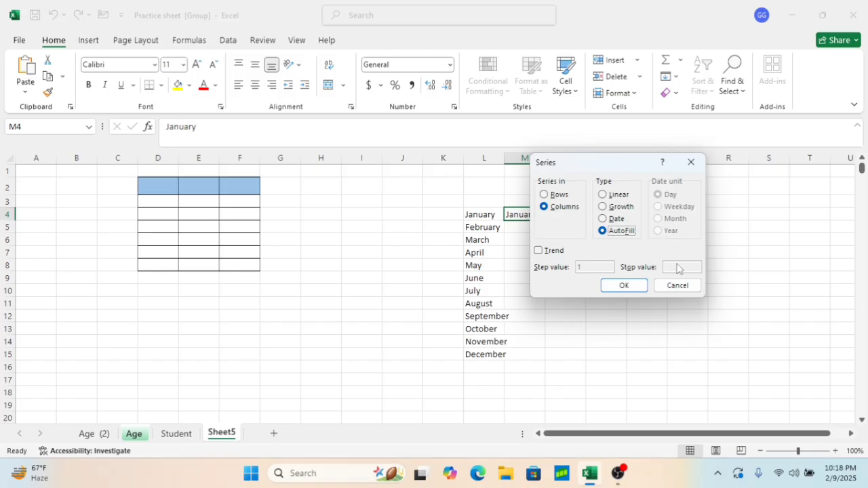
pyautogui.click(602, 195)
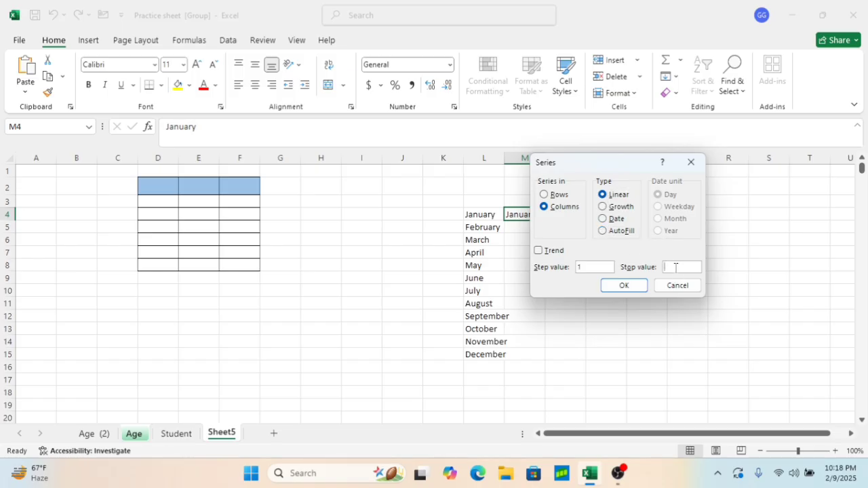
pyautogui.click(603, 231)
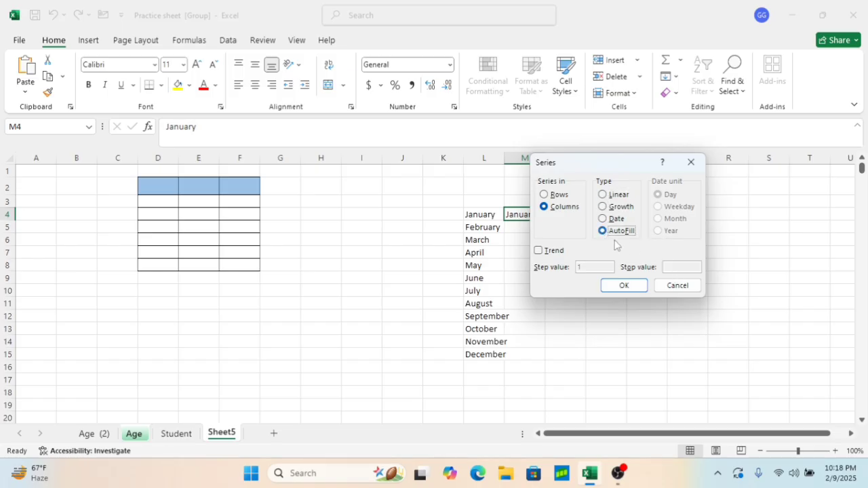
pyautogui.click(690, 162)
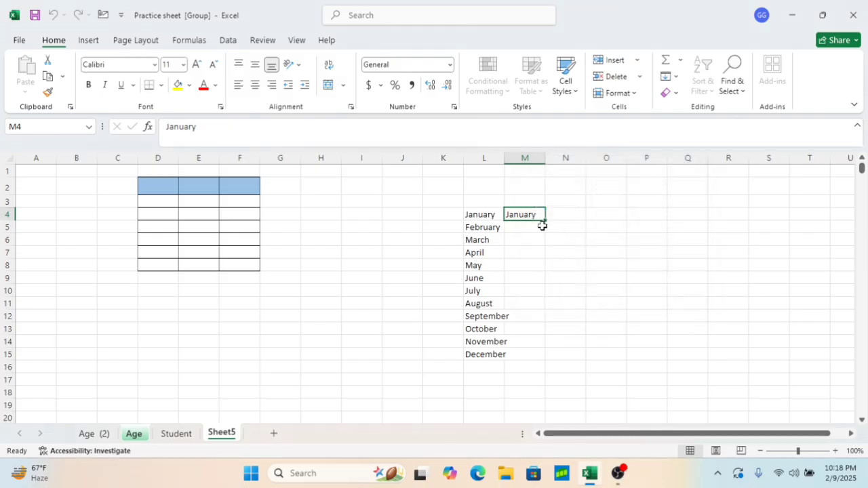
# Step: Replace the content of cell M4 with Sunday and reselect that cell
pyautogui.press('BackSpace')
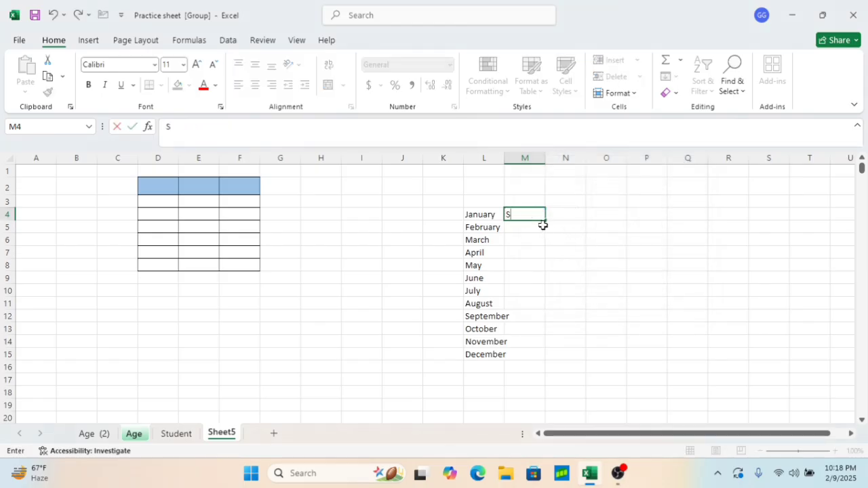
pyautogui.write('Sunday')
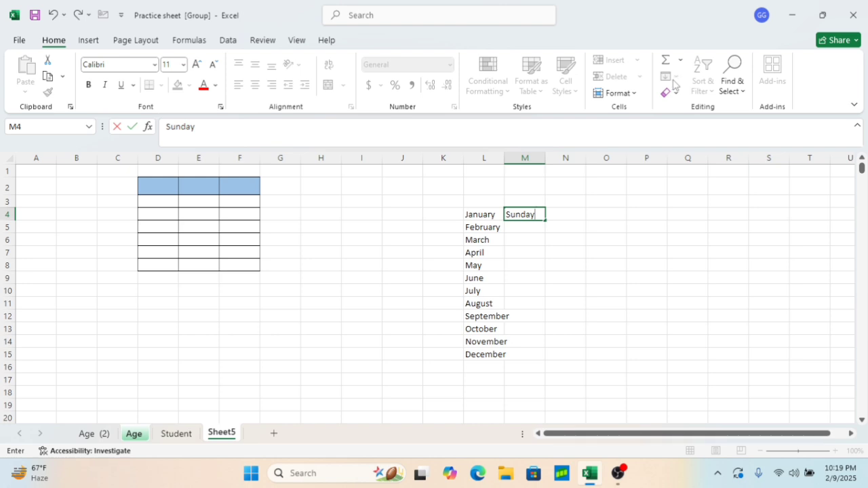
pyautogui.click(684, 187)
pyautogui.click(532, 216)
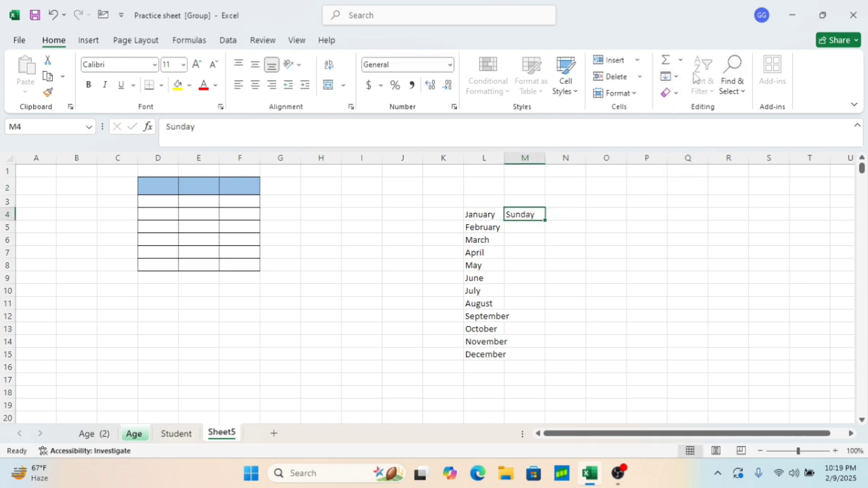
pyautogui.click(672, 77)
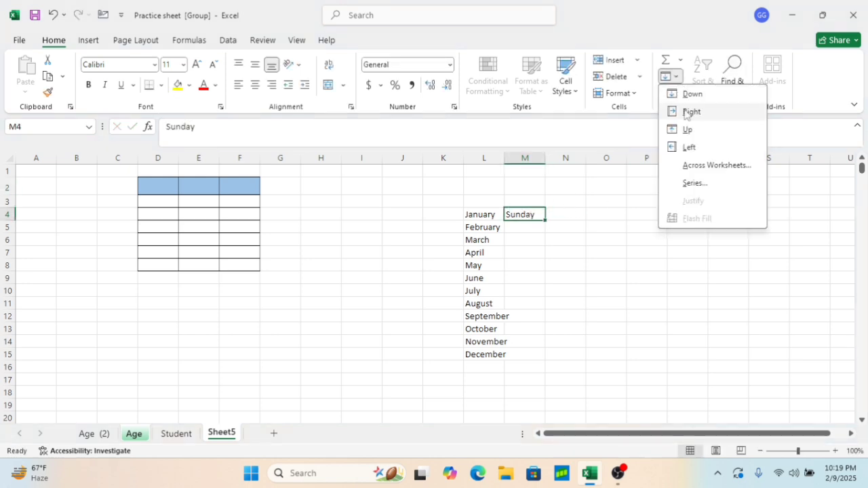
pyautogui.click(691, 191)
pyautogui.click(566, 207)
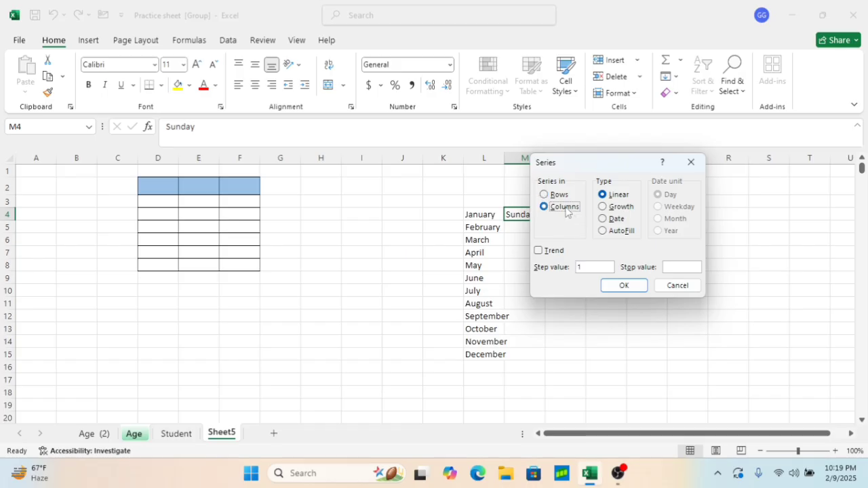
pyautogui.click(623, 231)
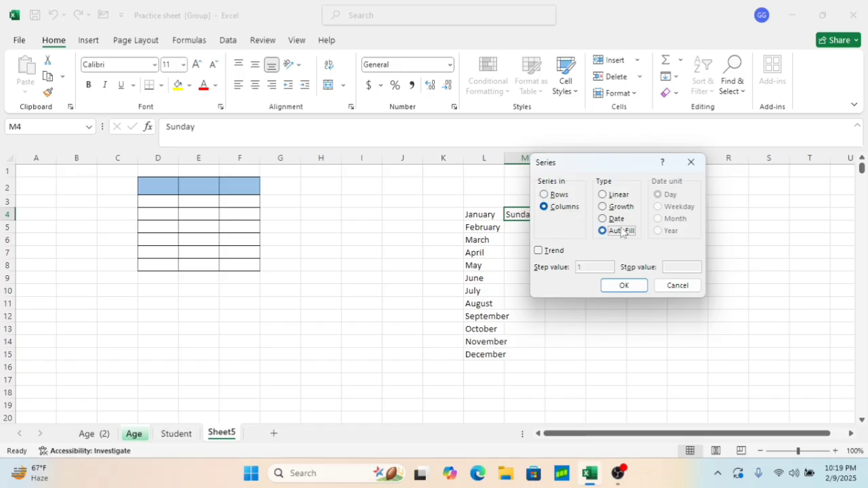
pyautogui.click(691, 162)
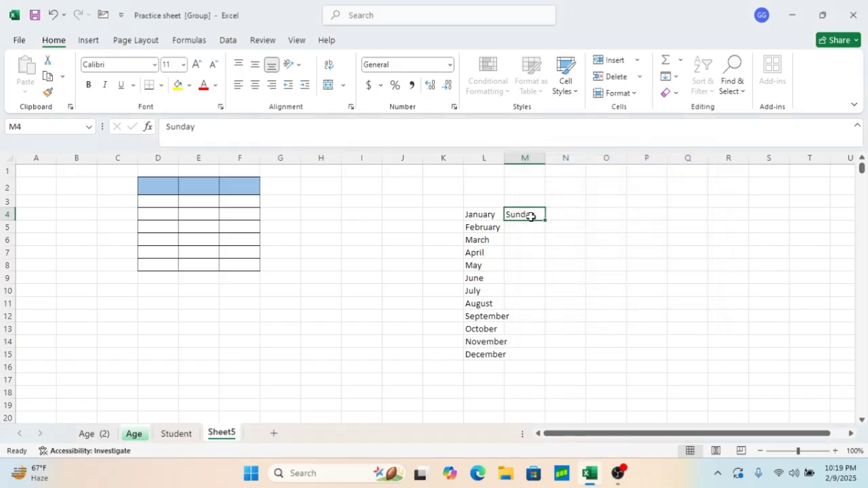
# Step: Fill M4:M9 with weekdays starting from Sunday using a column series of type AutoFill, and extend the list to Saturday in M10
pyautogui.moveTo(531, 215); pyautogui.dragTo(533, 273)
pyautogui.click(670, 76)
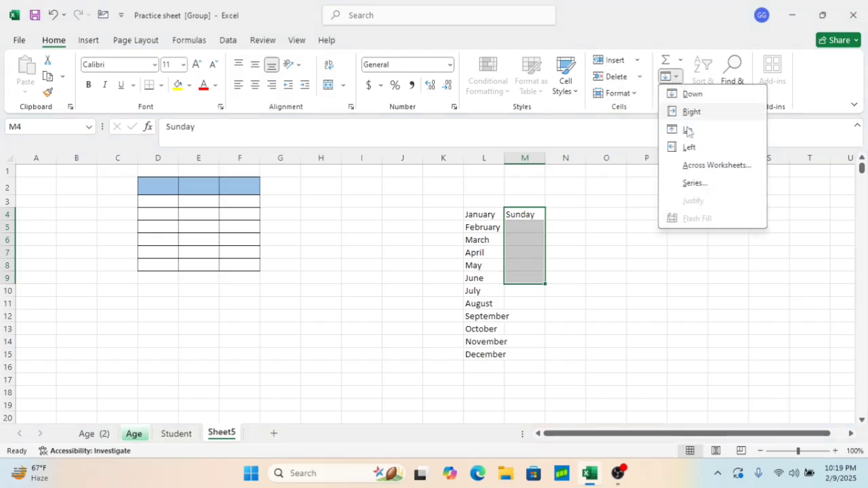
pyautogui.click(695, 182)
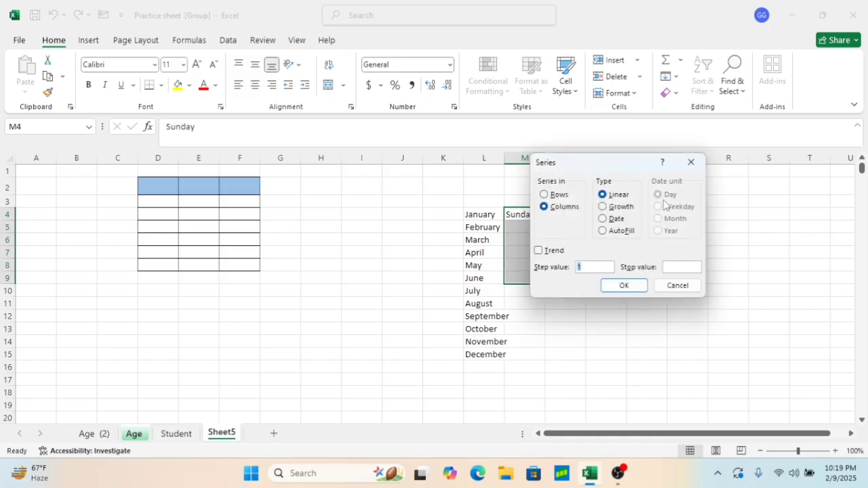
pyautogui.click(616, 233)
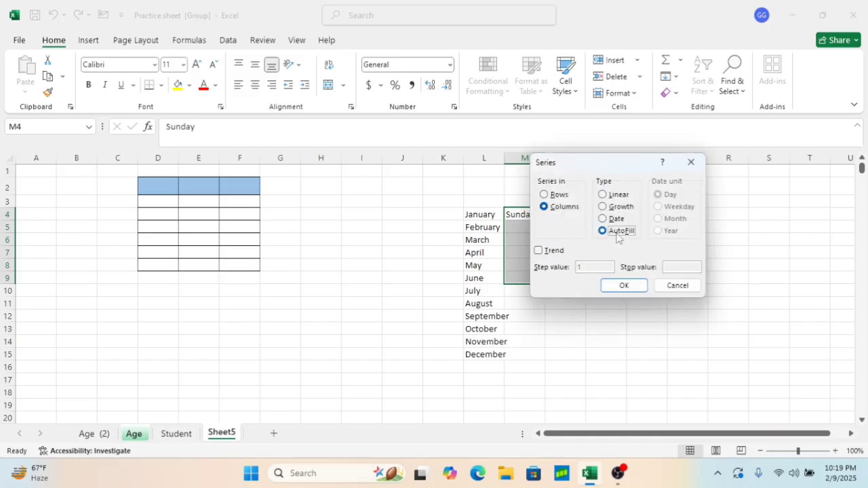
pyautogui.click(629, 285)
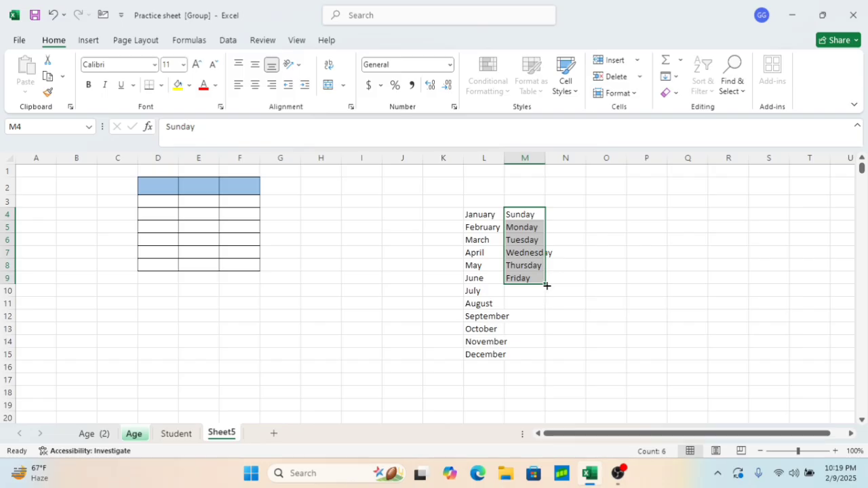
pyautogui.moveTo(545, 284); pyautogui.dragTo(546, 298)
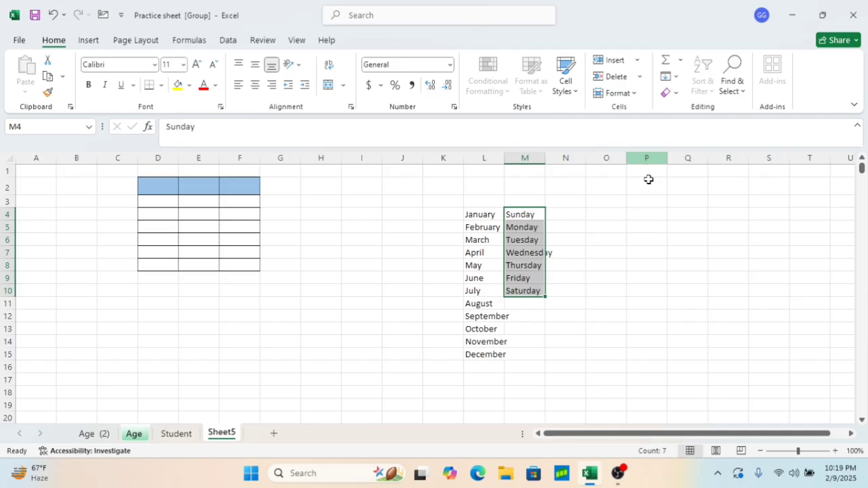
# Step: Enter 1 in cell O3
pyautogui.click(603, 204)
pyautogui.write('1')
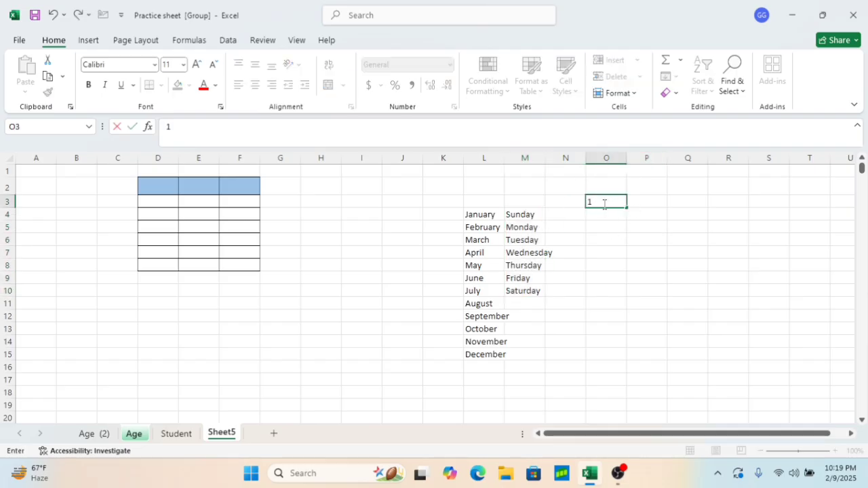
pyautogui.click(661, 175)
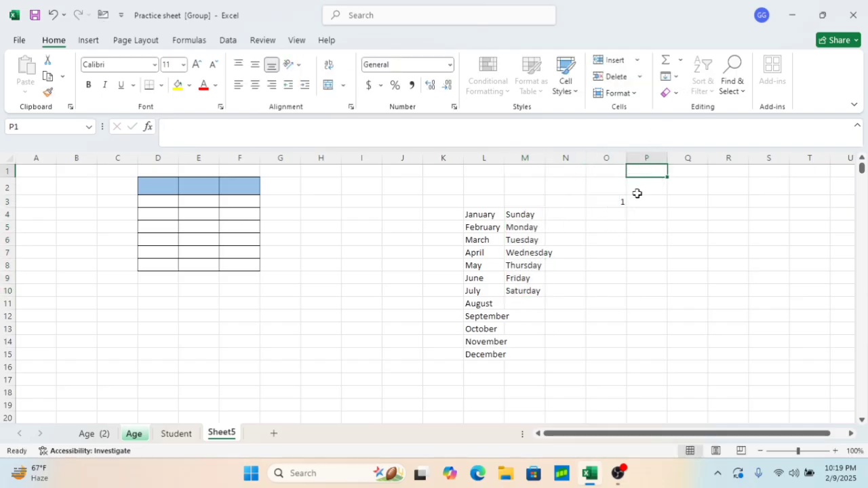
# Step: Fill down from O3 with a linear column series using step value 2 and stop value 11
pyautogui.click(619, 202)
pyautogui.click(674, 95)
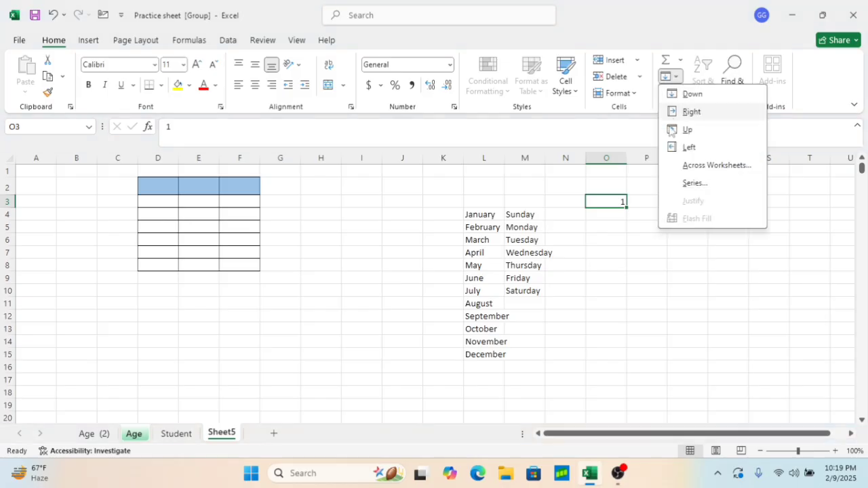
pyautogui.click(682, 184)
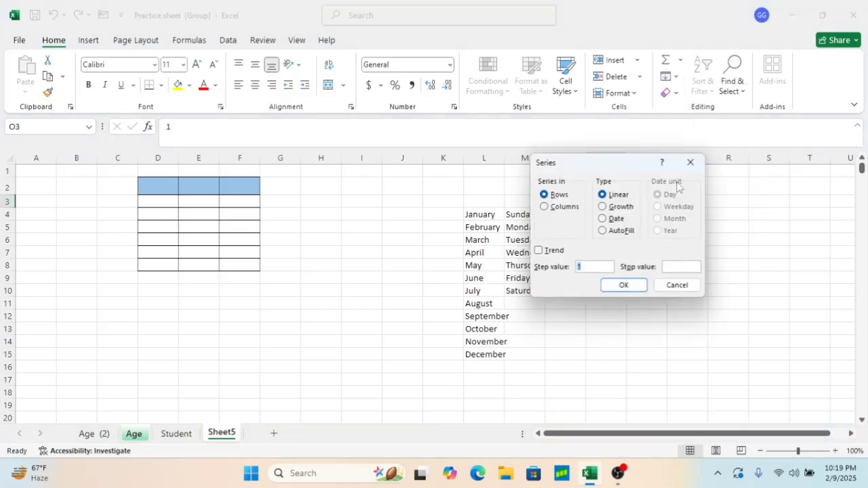
pyautogui.click(558, 209)
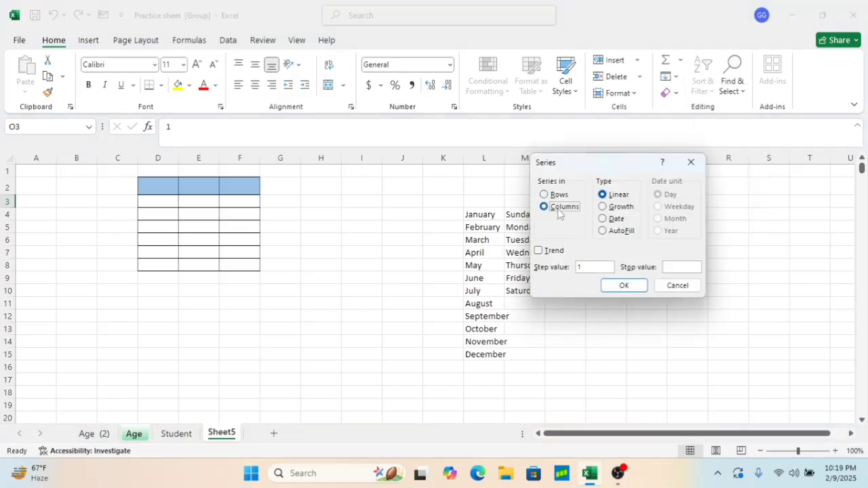
pyautogui.click(599, 270)
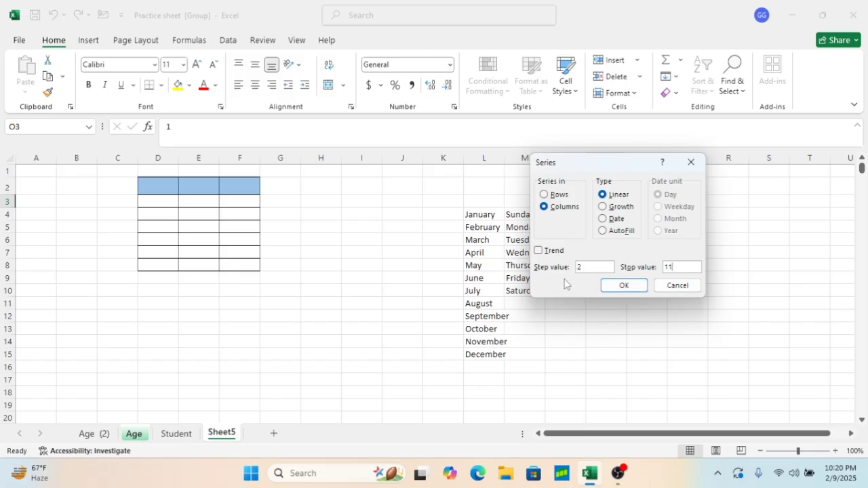
pyautogui.click(618, 287)
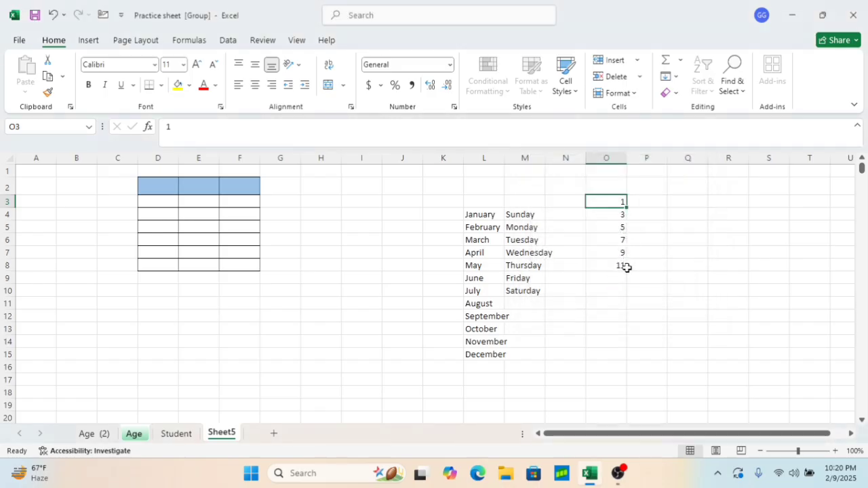
# Step: Enter 1 in cell P3
pyautogui.click(651, 204)
pyautogui.write('1')
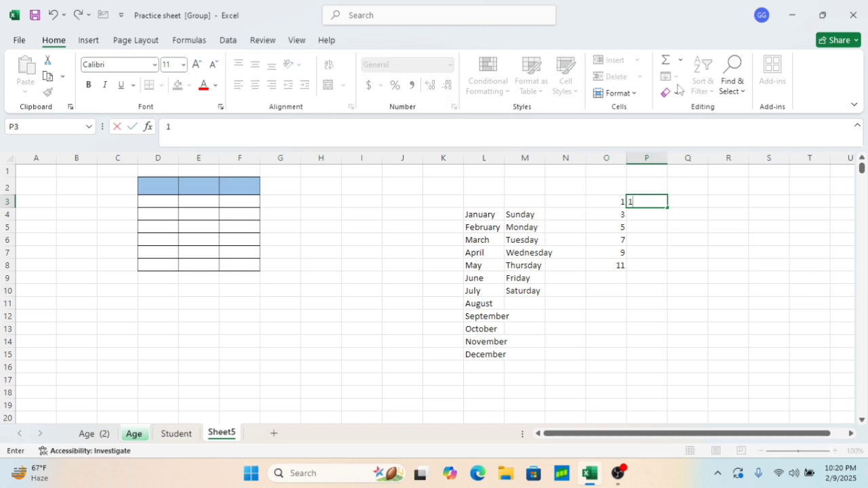
pyautogui.click(690, 211)
# Step: Fill across from P3 with a linear row series using step value 2 and stop value 20
pyautogui.click(656, 203)
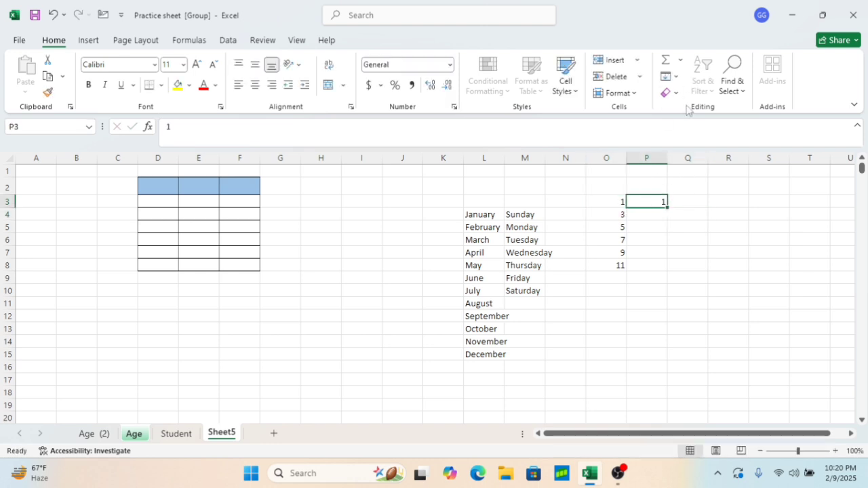
pyautogui.click(670, 76)
pyautogui.click(692, 183)
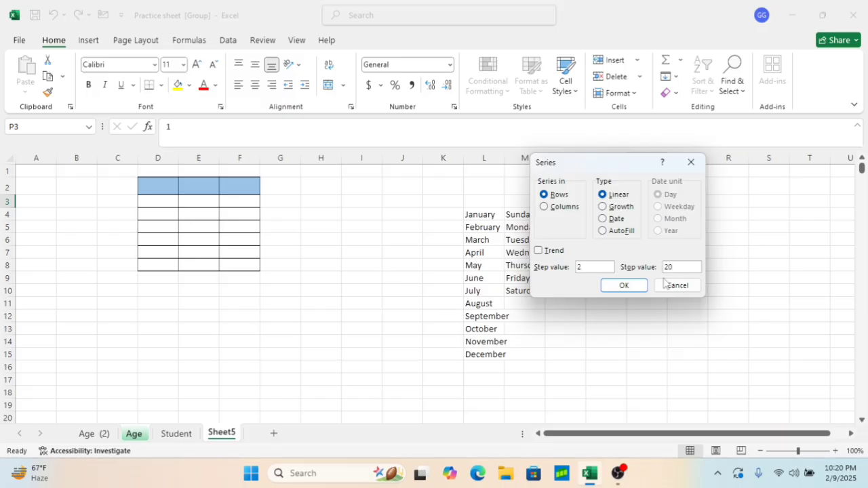
pyautogui.click(629, 286)
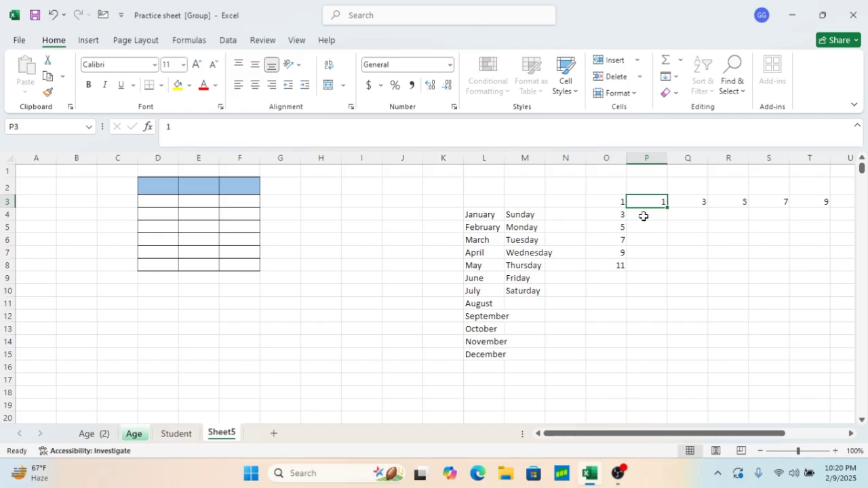
# Step: Examine the filled series along row 3 from P3 to its end
pyautogui.click(324, 226)
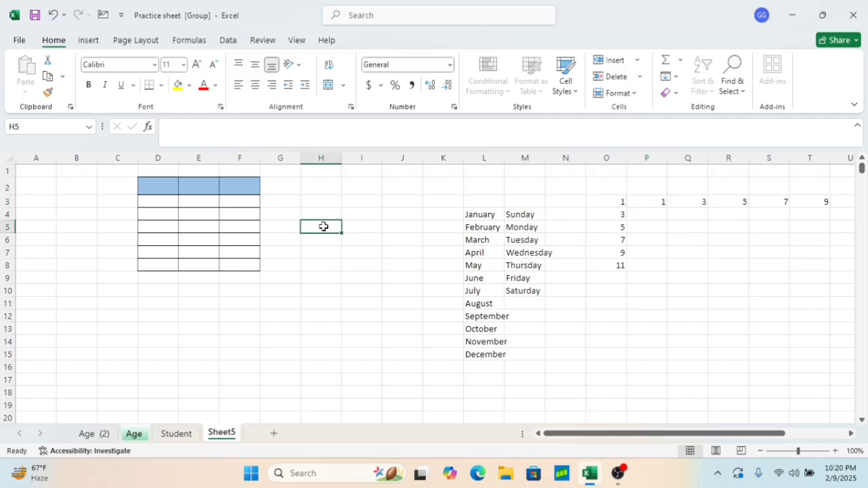
pyautogui.click(650, 198)
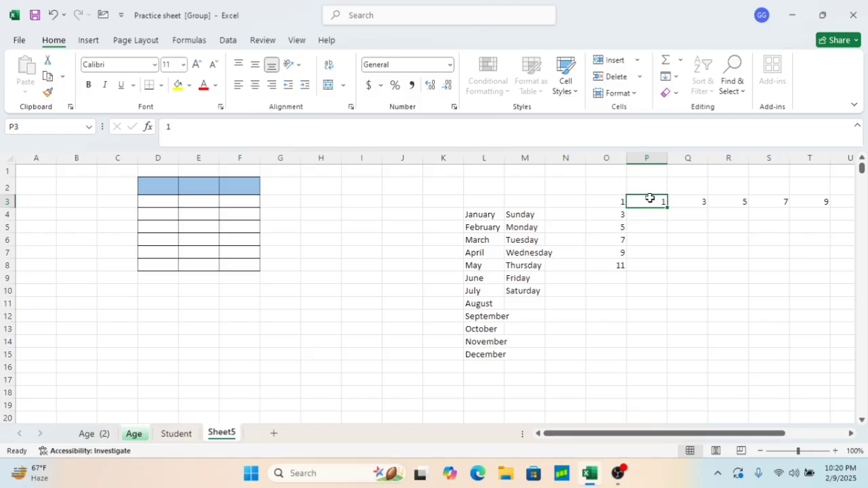
pyautogui.press('Right')
pyautogui.press('Right')
pyautogui.press('Right')
pyautogui.press('Right')
pyautogui.press('Right')
pyautogui.press('Right')
pyautogui.press('Right')
pyautogui.press('Right')
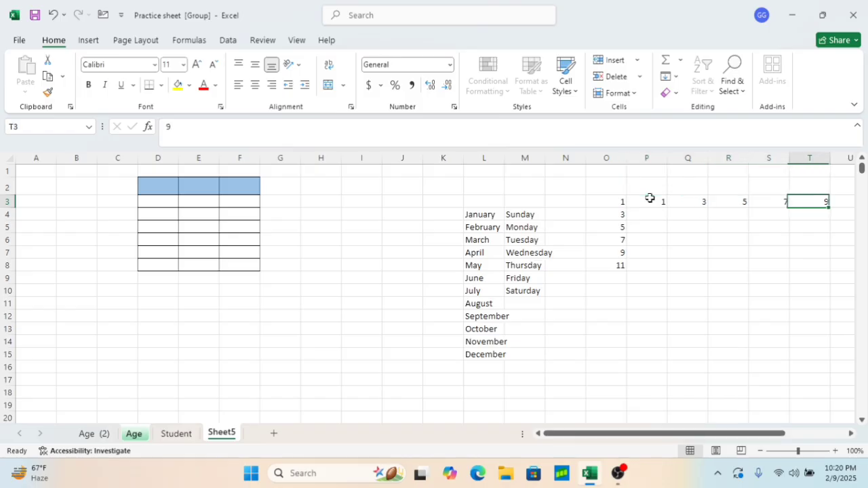
pyautogui.press('Right')
pyautogui.press('Right')
pyautogui.press('Right')
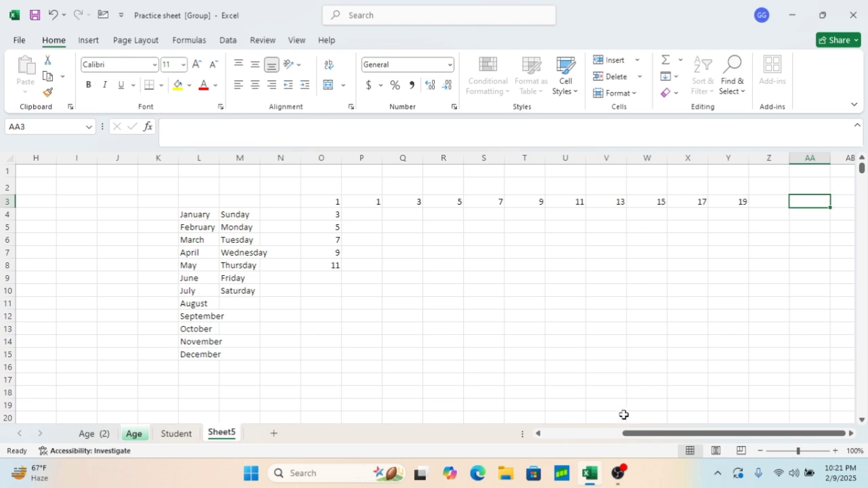
# Step: Enter 1 in cell H4
pyautogui.click(573, 433)
pyautogui.click(331, 217)
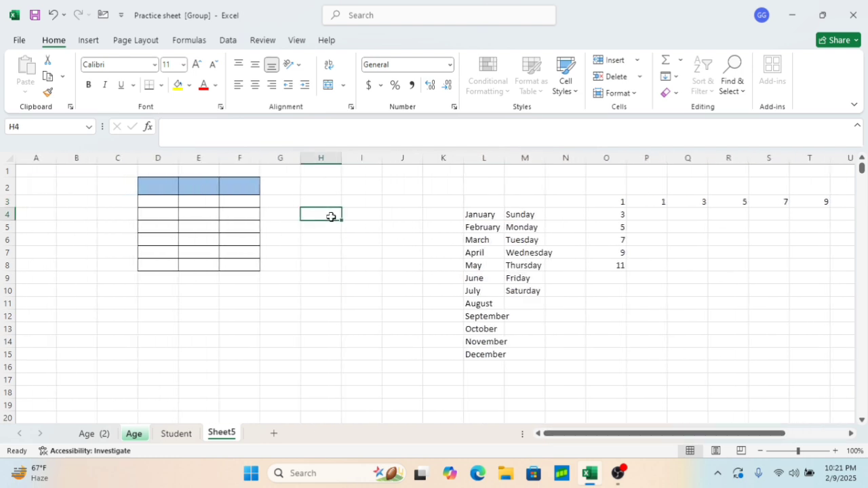
pyautogui.write('1')
pyautogui.click(339, 267)
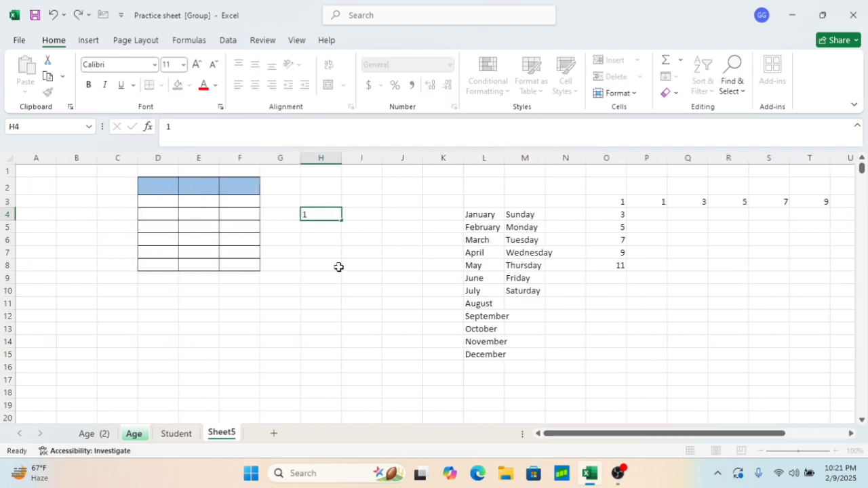
# Step: Fill H4:H18 with the odd numbers from 1 to 29 using a linear column series with step value 2
pyautogui.click(317, 213)
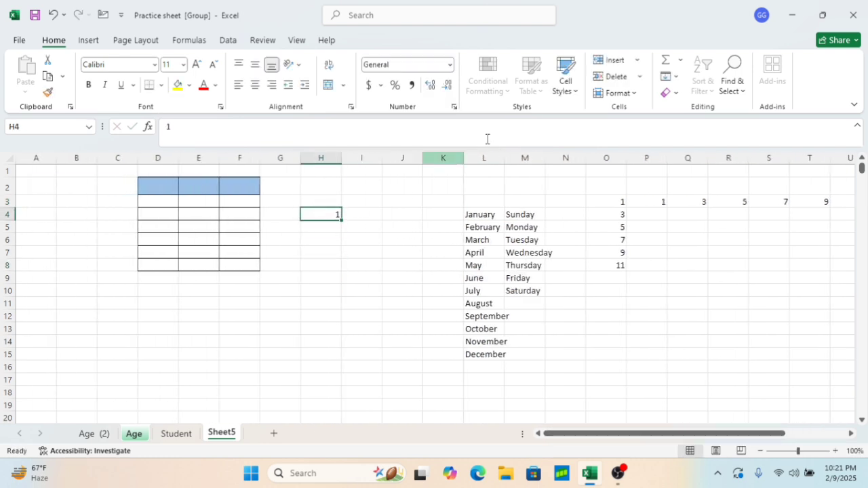
pyautogui.click(676, 76)
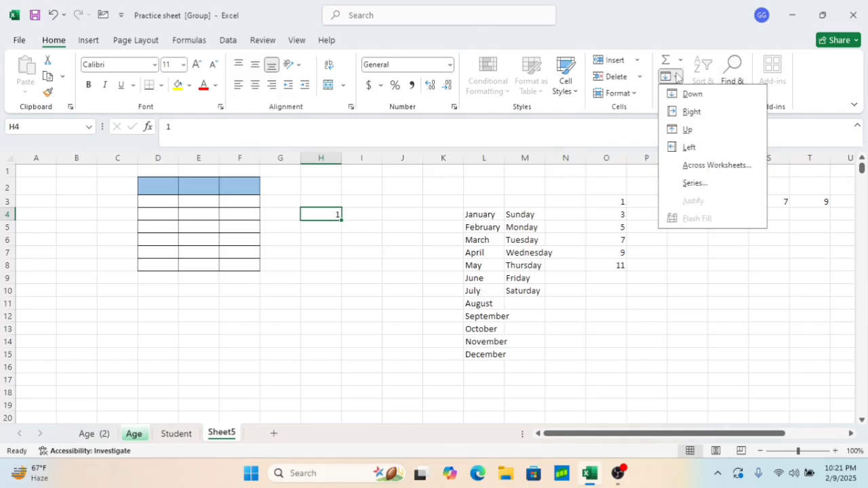
pyautogui.click(695, 183)
pyautogui.click(567, 208)
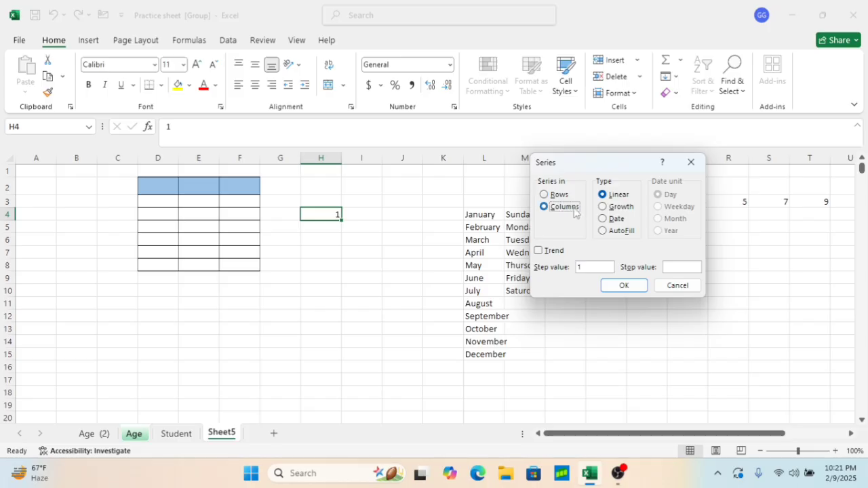
pyautogui.click(593, 268)
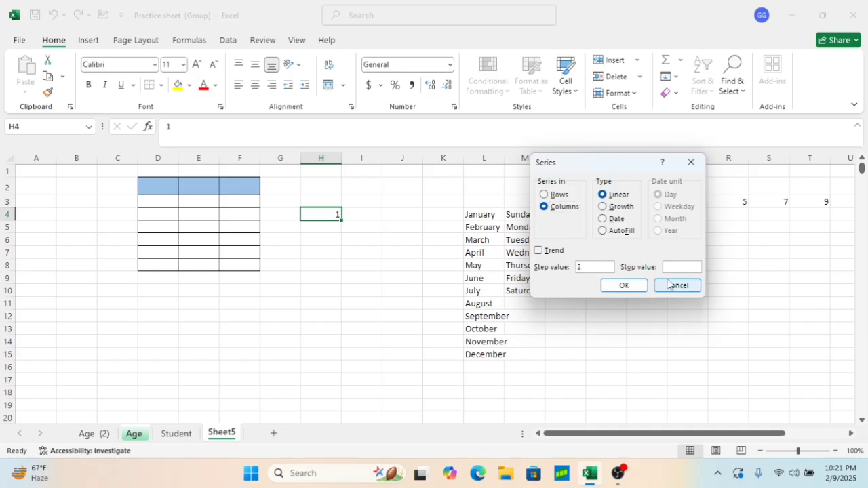
pyautogui.write('20')
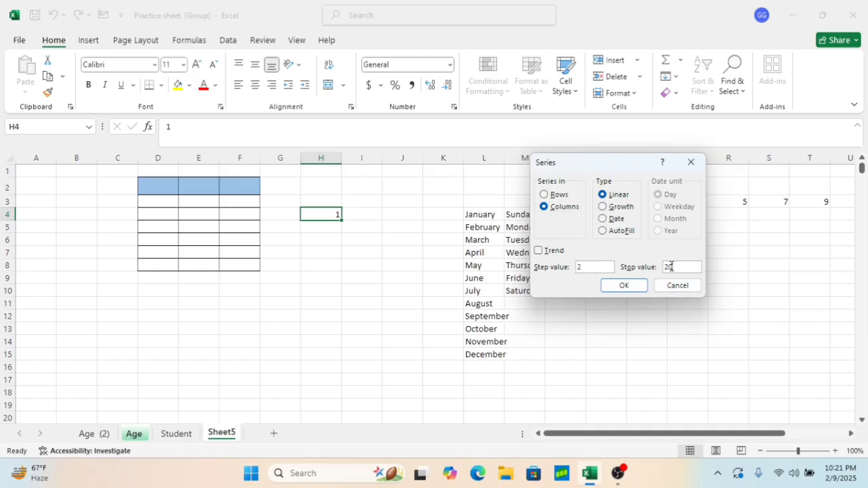
pyautogui.press('BackSpace')
pyautogui.click(624, 286)
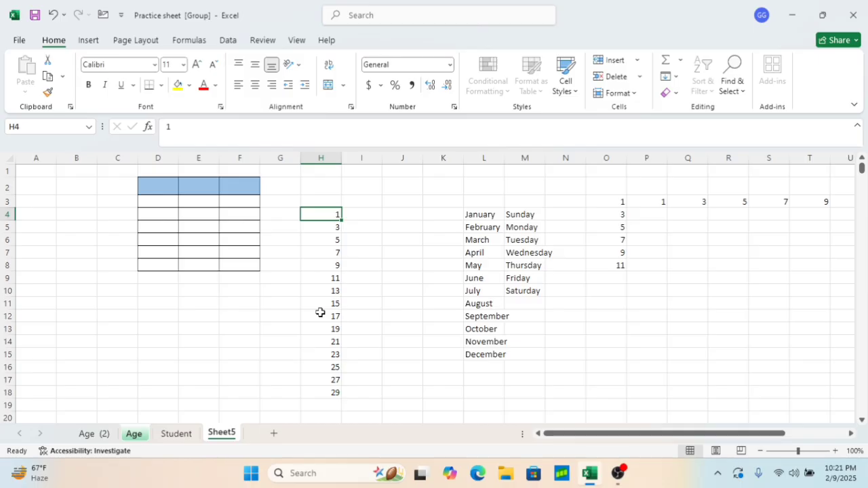
# Step: Enter 2 in cell I4
pyautogui.click(365, 214)
pyautogui.write('4')
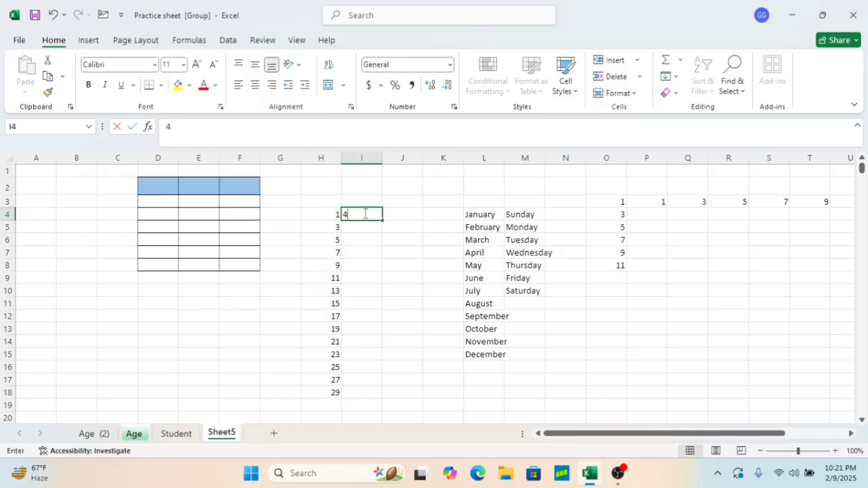
pyautogui.press('BackSpace')
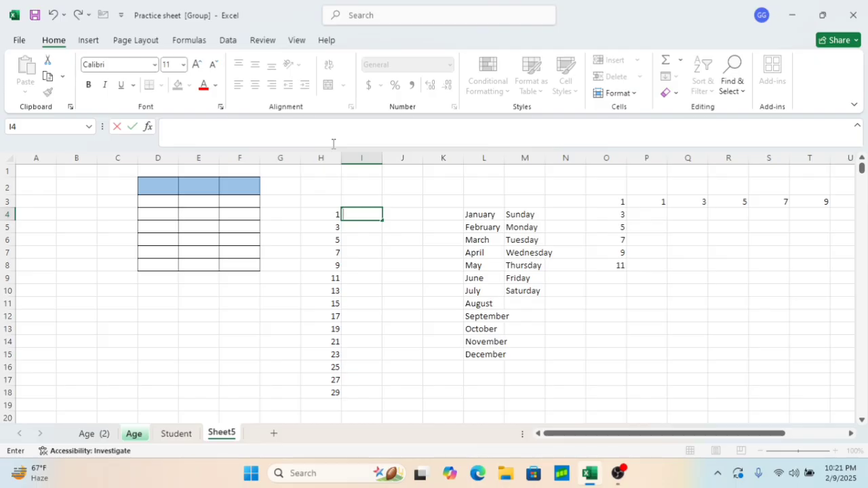
pyautogui.write('2')
pyautogui.click(413, 219)
# Step: Fill down from I4 with a growth column series using step value 2 and stop value 1000
pyautogui.click(376, 216)
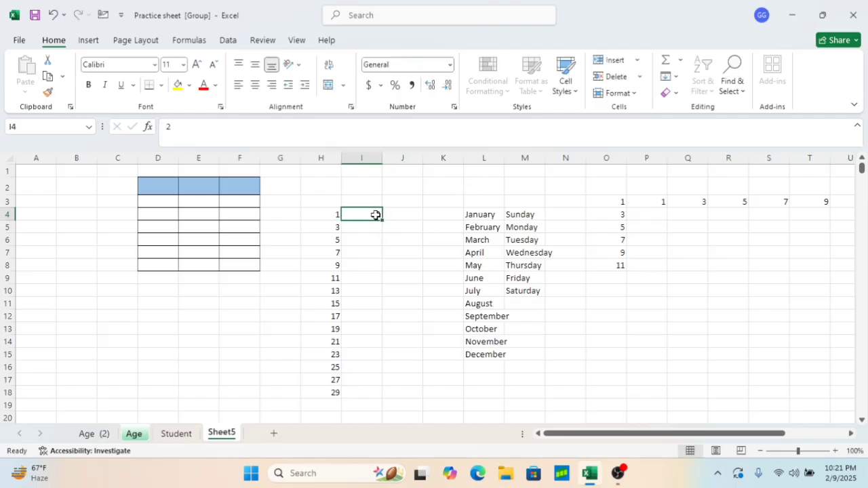
pyautogui.click(675, 82)
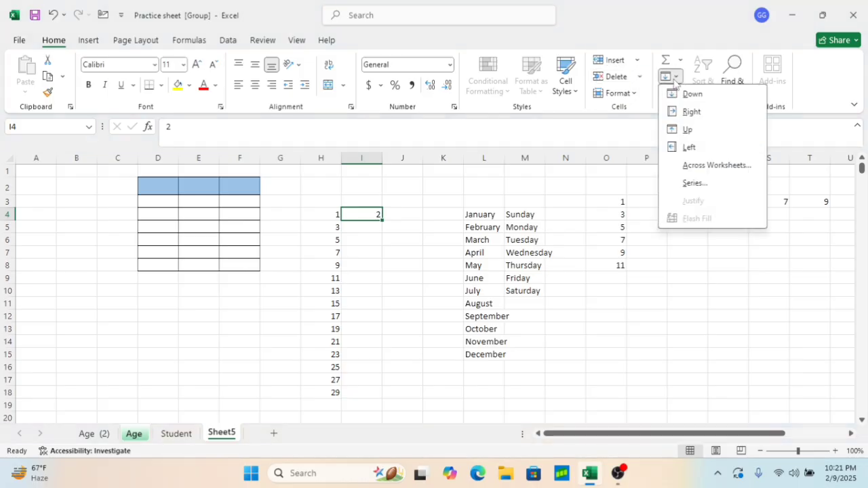
pyautogui.click(693, 183)
pyautogui.click(560, 207)
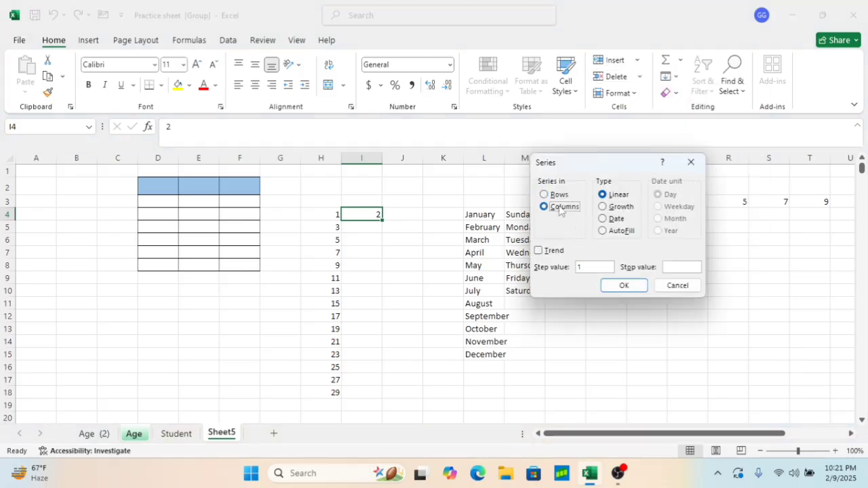
pyautogui.click(604, 208)
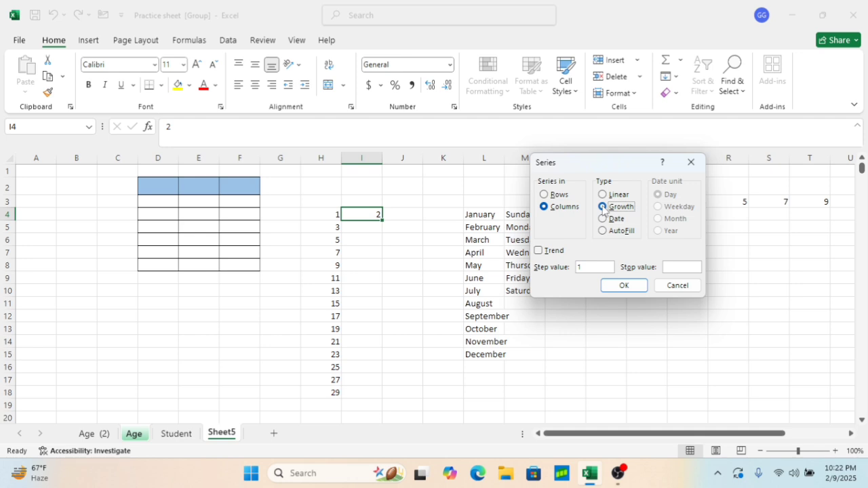
pyautogui.click(602, 265)
pyautogui.press('BackSpace')
pyautogui.write('2')
pyautogui.click(675, 268)
pyautogui.write('1000')
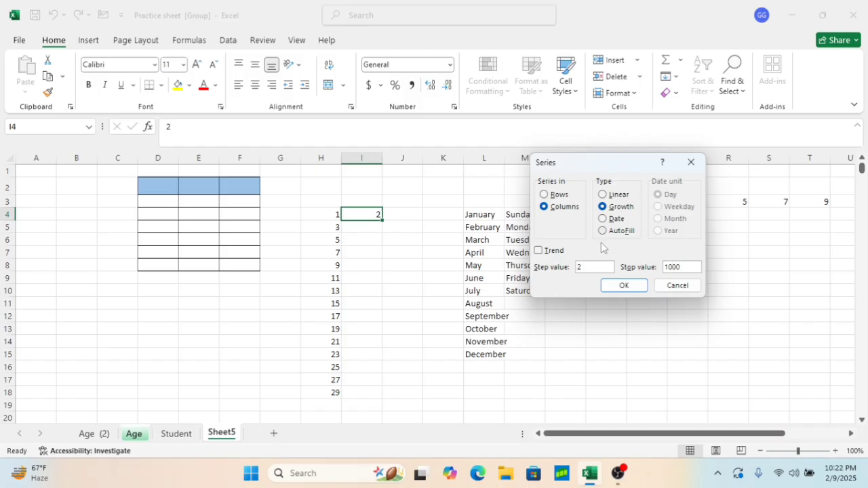
pyautogui.click(629, 289)
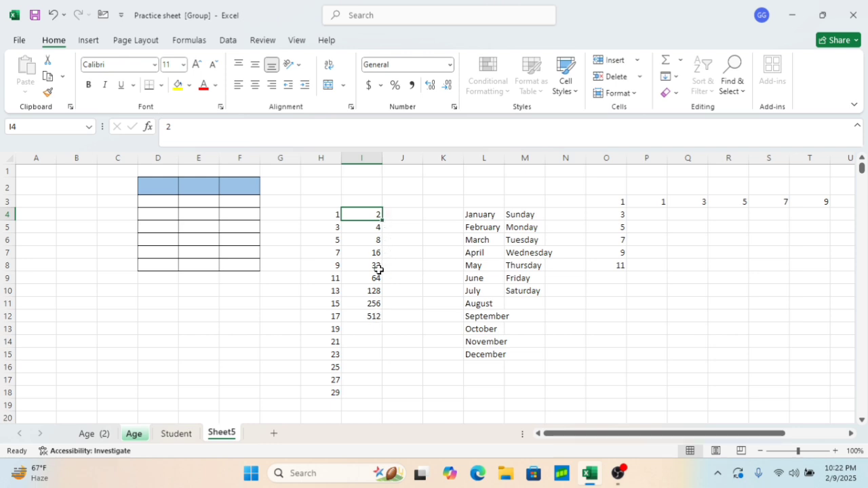
# Step: Enter 4 in cell J4
pyautogui.click(406, 216)
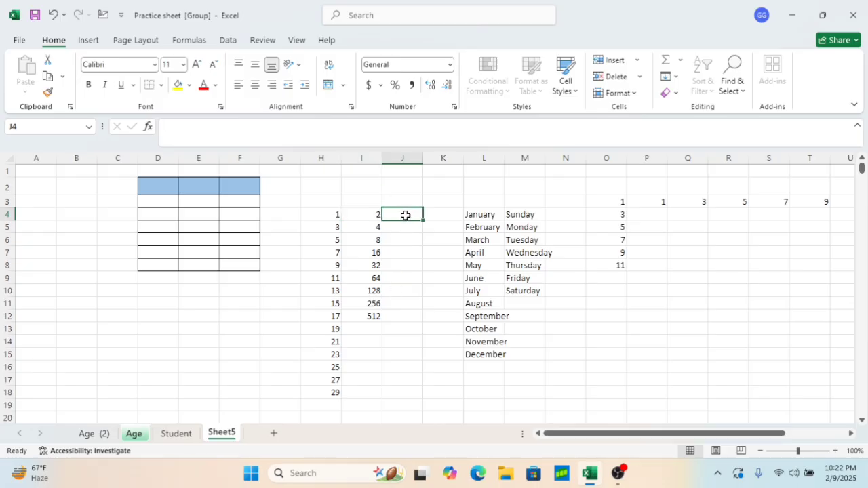
pyautogui.write('4')
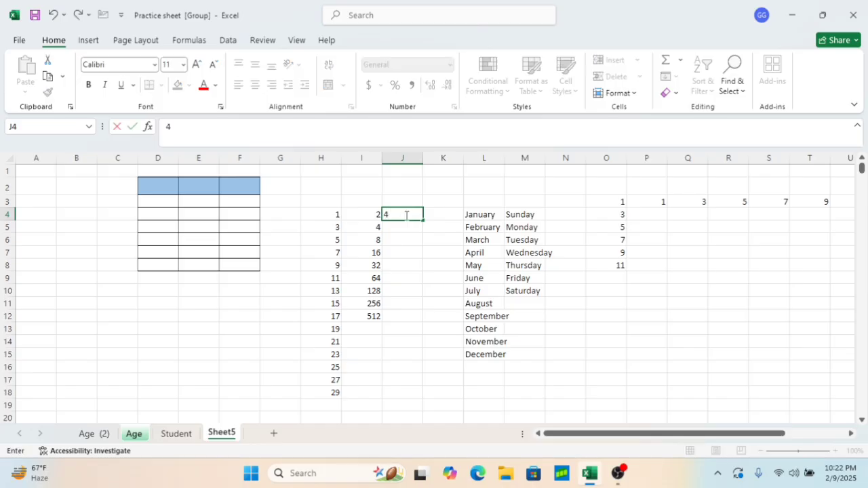
pyautogui.click(412, 230)
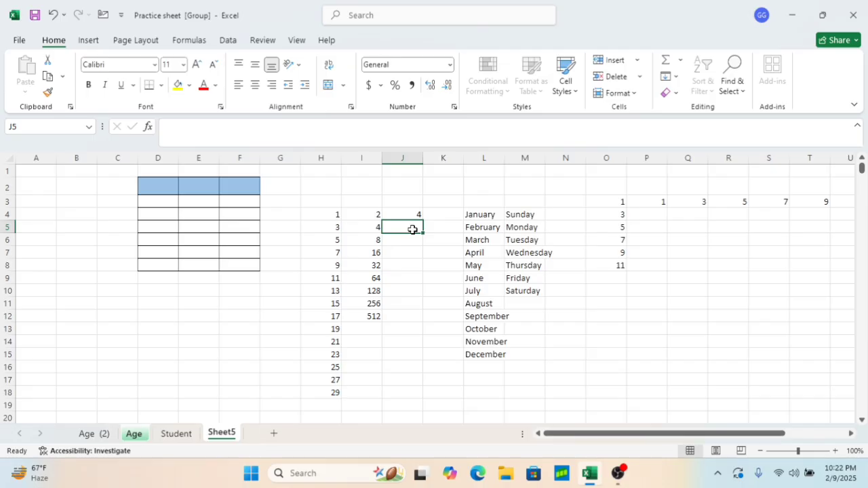
# Step: Try to fill down from J4 with a growth column series using step value 1 and stop value 40
pyautogui.click(410, 216)
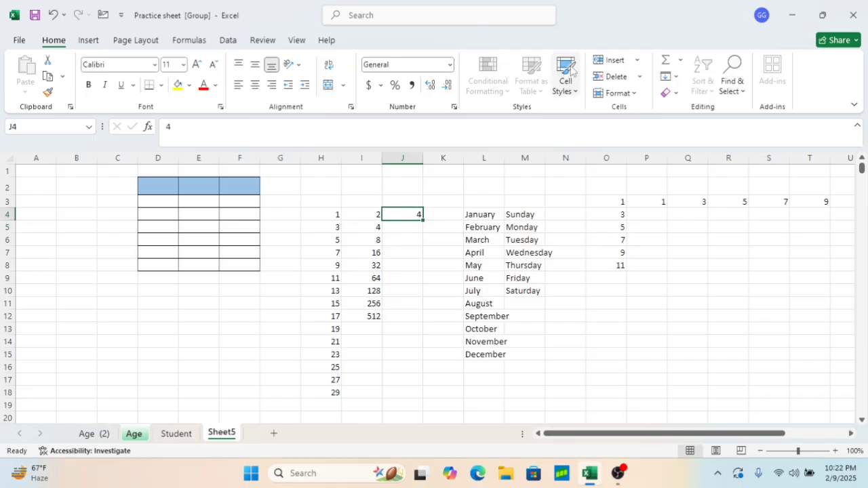
pyautogui.click(668, 77)
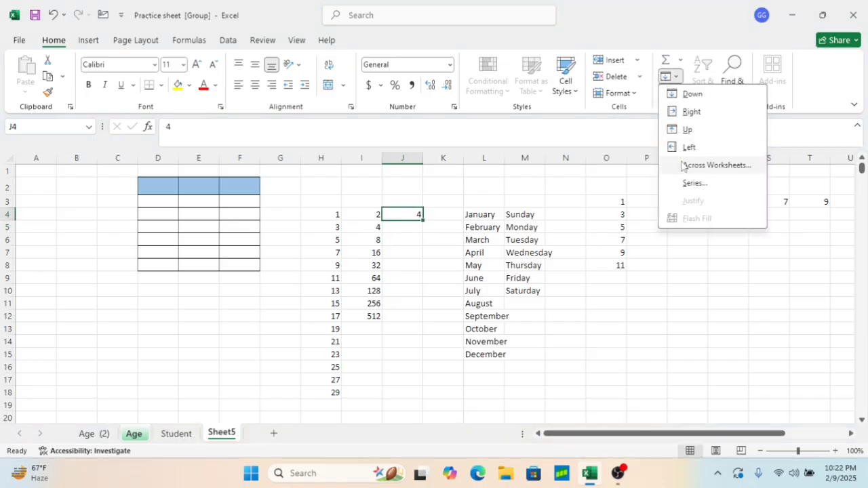
pyautogui.click(689, 182)
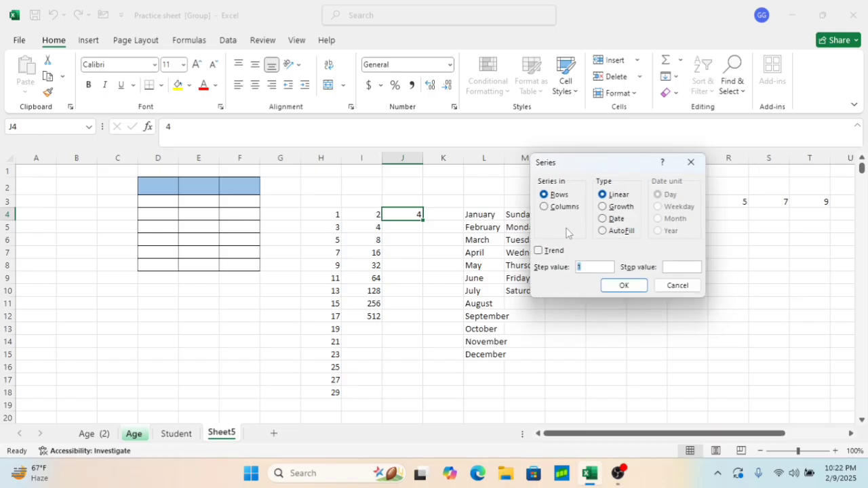
pyautogui.click(563, 207)
pyautogui.click(610, 207)
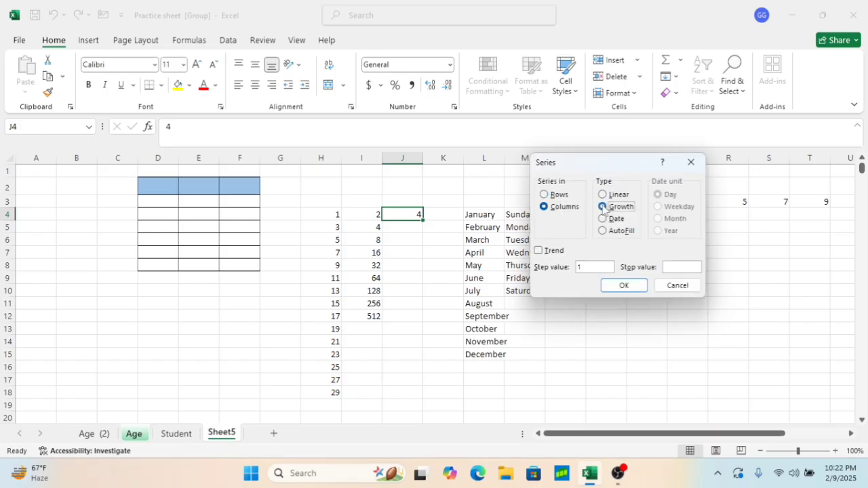
pyautogui.click(584, 266)
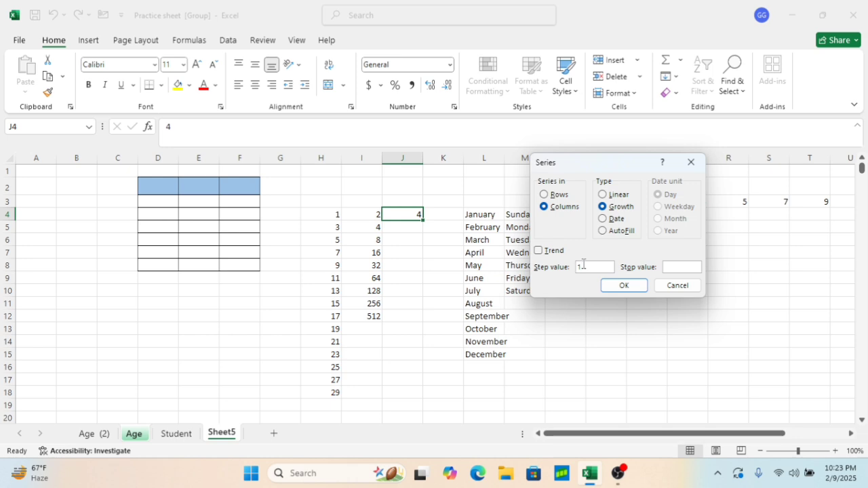
pyautogui.press('BackSpace')
pyautogui.write('2')
pyautogui.press('BackSpace')
pyautogui.click(671, 267)
pyautogui.write('5')
pyautogui.press('BackSpace')
pyautogui.write('20')
pyautogui.press('BackSpace')
pyautogui.press('BackSpace')
pyautogui.write('20')
pyautogui.press('BackSpace')
pyautogui.press('BackSpace')
pyautogui.write('40')
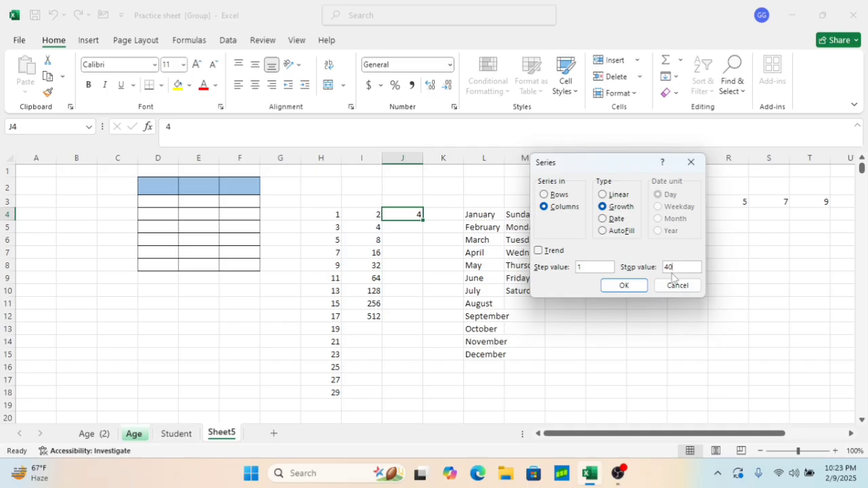
pyautogui.click(624, 286)
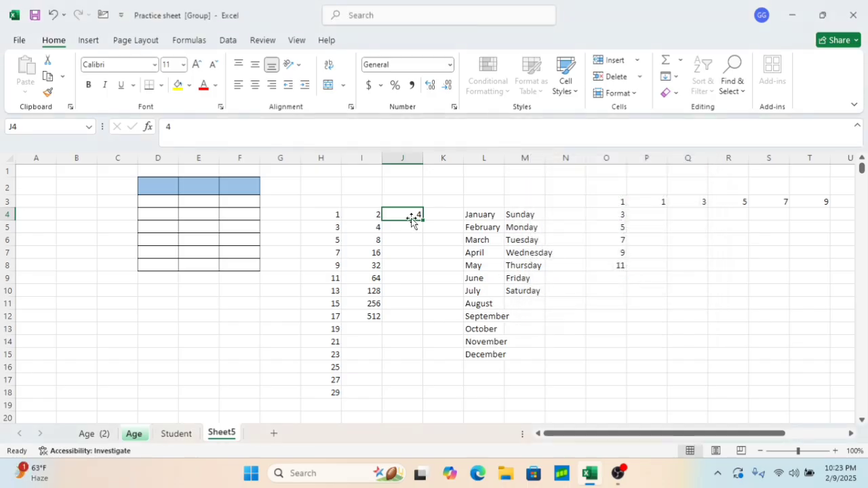
# Step: Select J4:J12 and try to fill it with a growth column series using step value 1 and stop value 50
pyautogui.click(410, 253)
pyautogui.moveTo(403, 216); pyautogui.dragTo(413, 316)
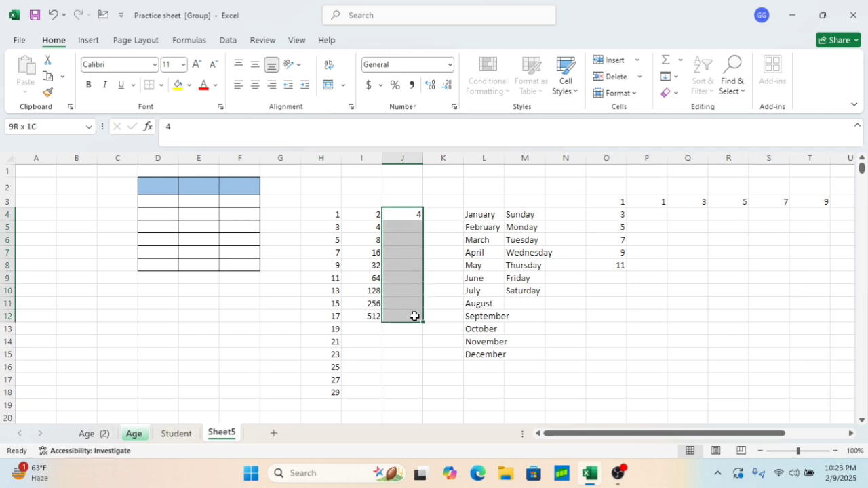
pyautogui.click(666, 77)
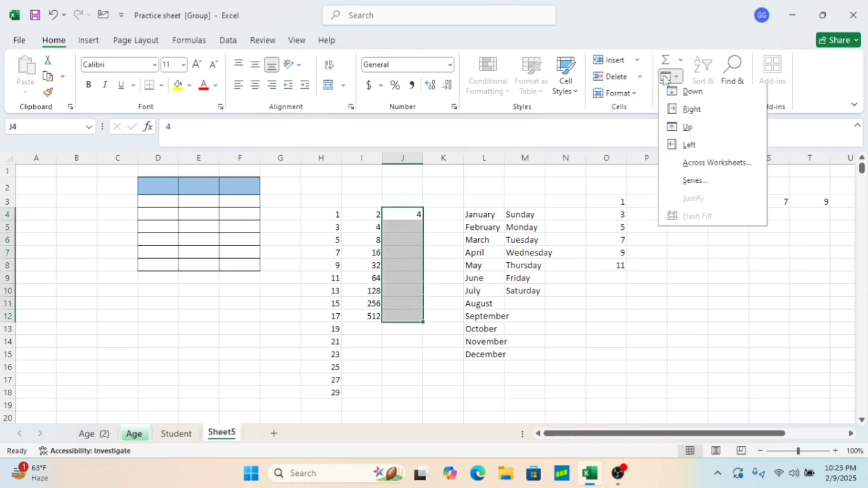
pyautogui.click(695, 179)
pyautogui.click(603, 208)
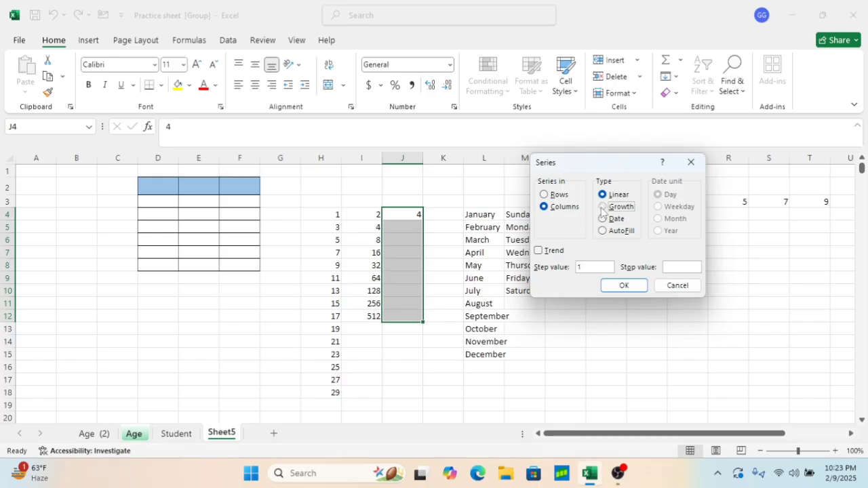
pyautogui.click(603, 266)
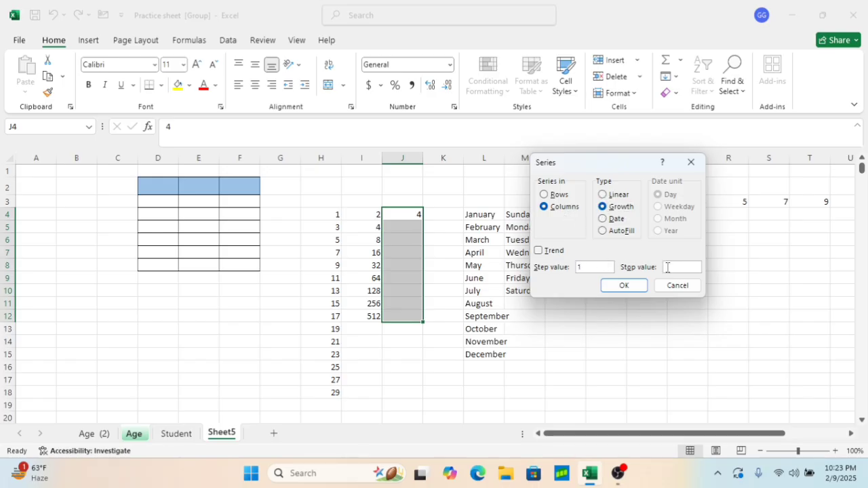
pyautogui.click(670, 267)
pyautogui.write('50')
pyautogui.click(624, 285)
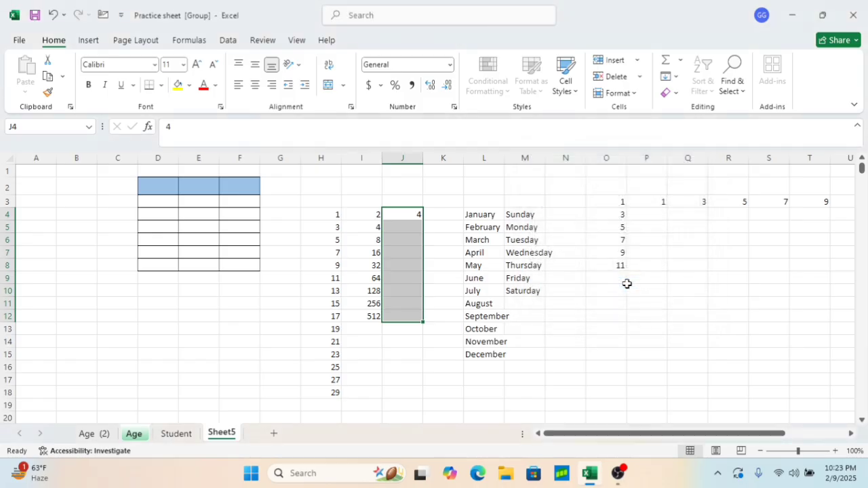
# Step: Fill J4:J12 with a linear column series using step value 2 and no stop value
pyautogui.click(668, 77)
pyautogui.click(696, 183)
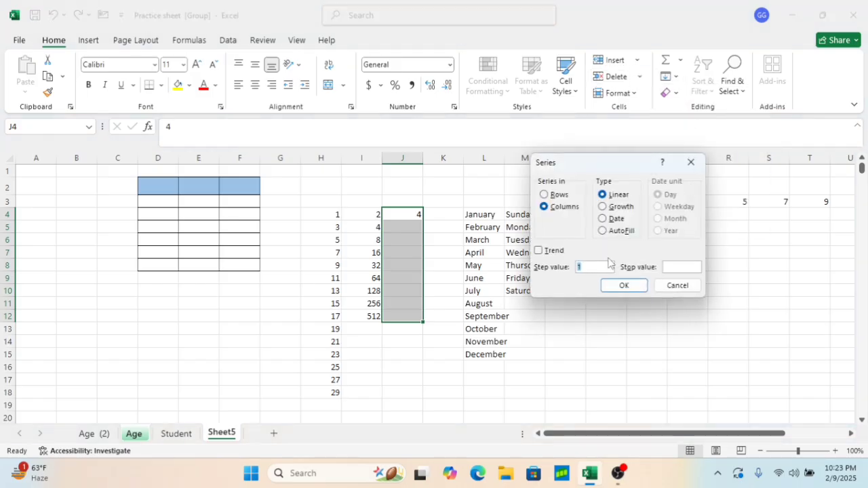
pyautogui.write('2')
pyautogui.click(676, 267)
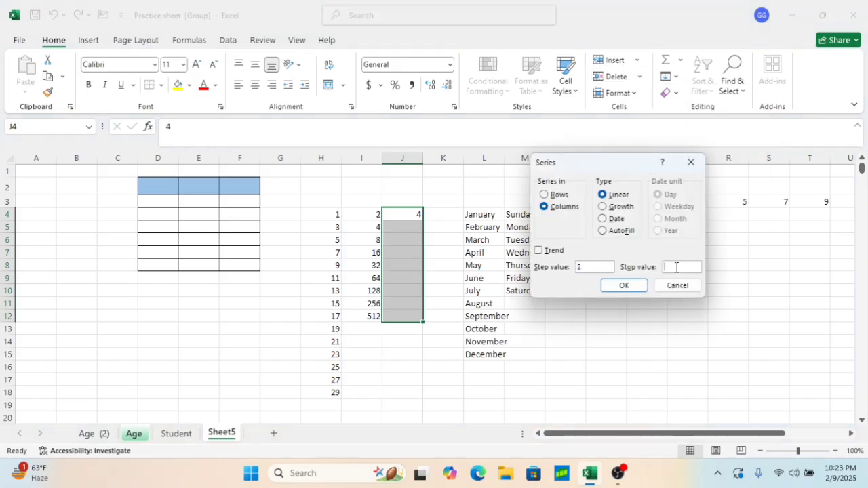
pyautogui.click(625, 286)
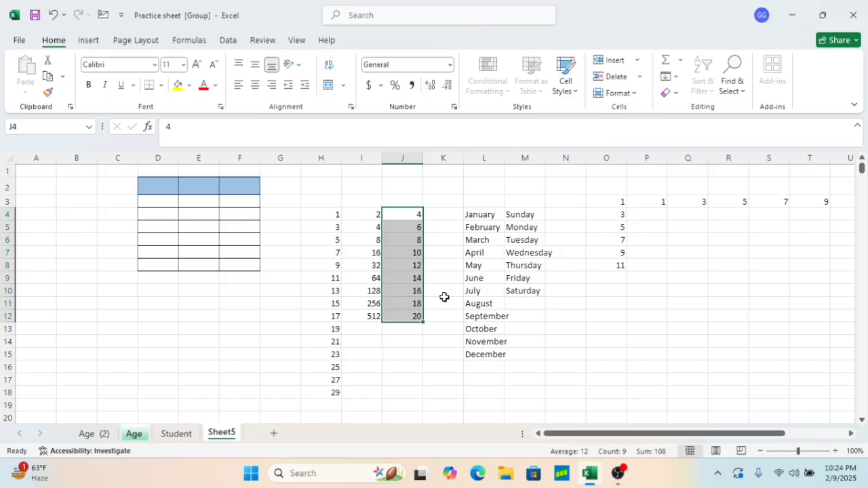
pyautogui.click(568, 316)
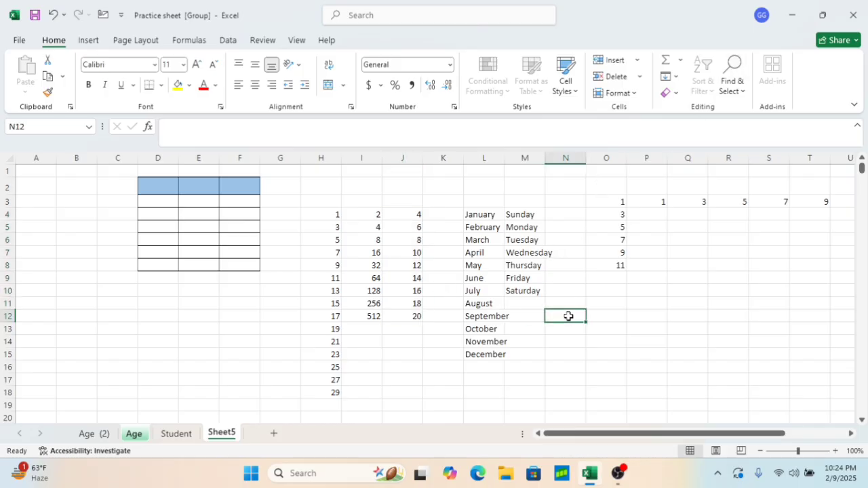
pyautogui.click(676, 77)
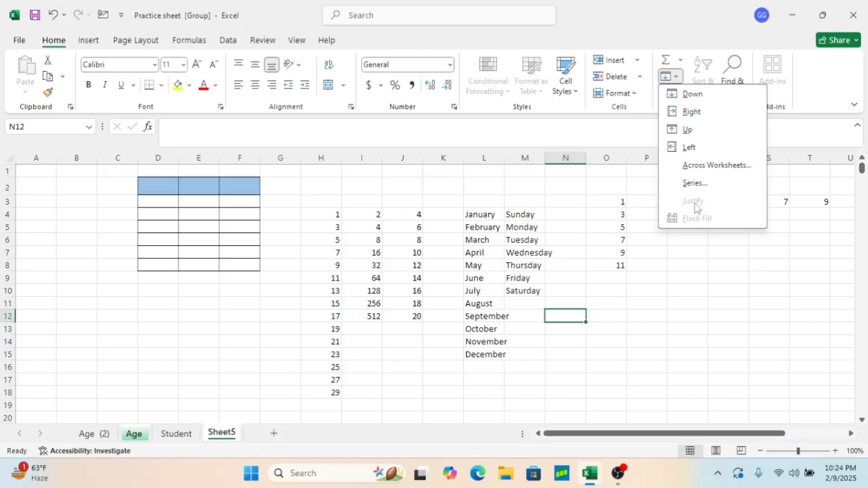
pyautogui.click(426, 178)
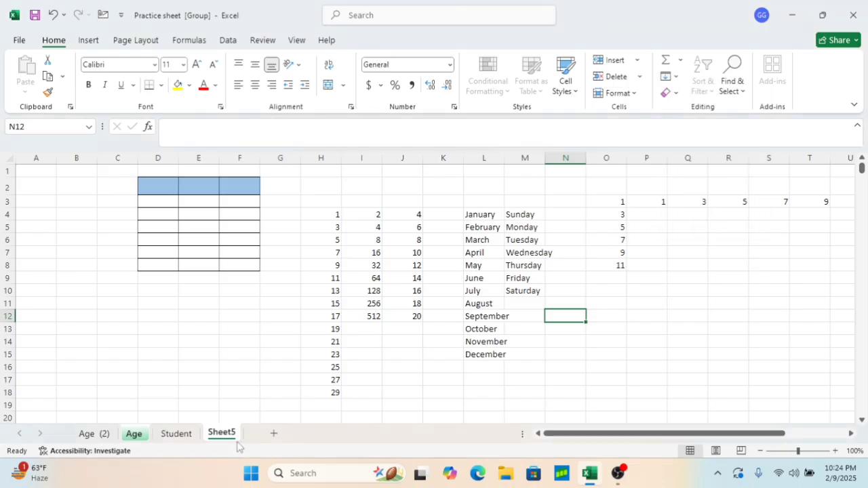
# Step: Add a new worksheet and enter Computer Training in cell D6
pyautogui.click(275, 433)
pyautogui.click(154, 235)
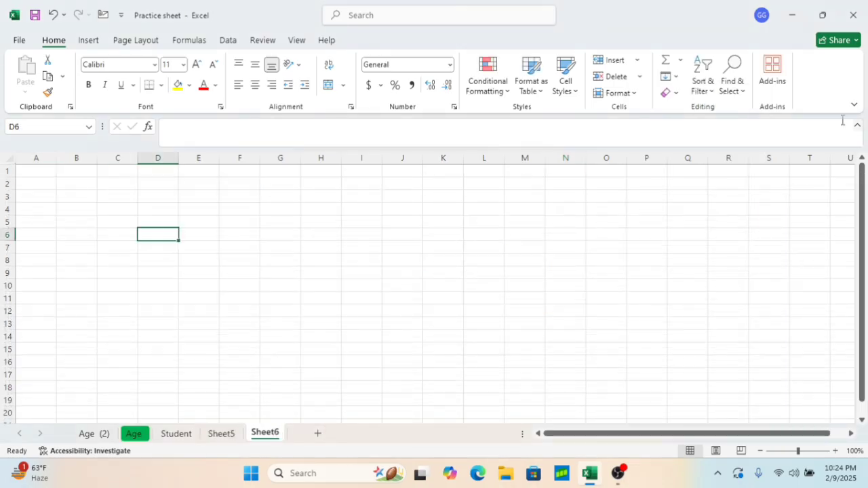
pyautogui.click(676, 77)
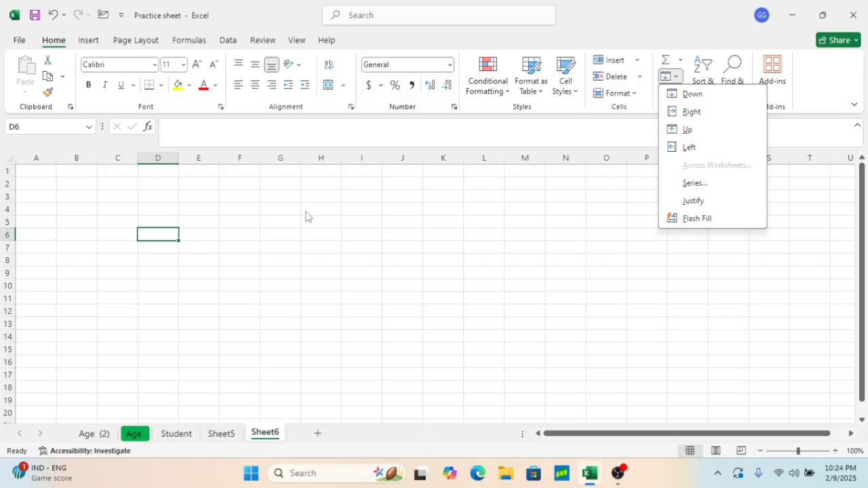
pyautogui.click(332, 278)
pyautogui.write('Comput')
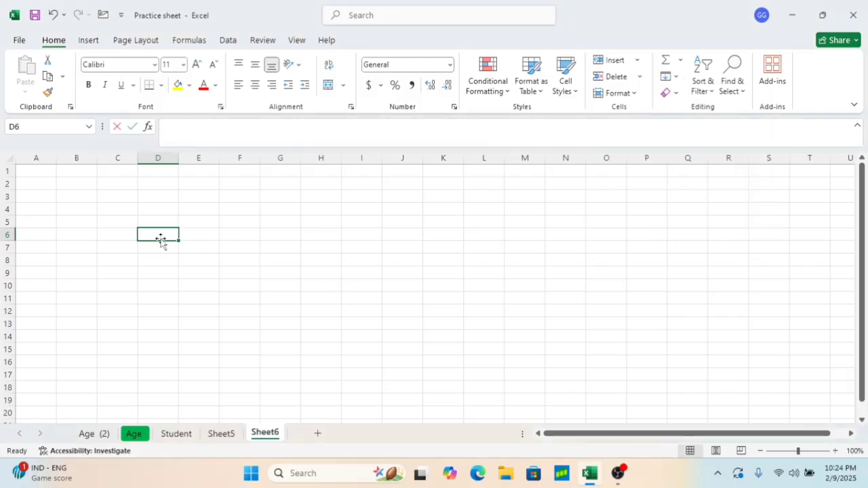
pyautogui.write('er')
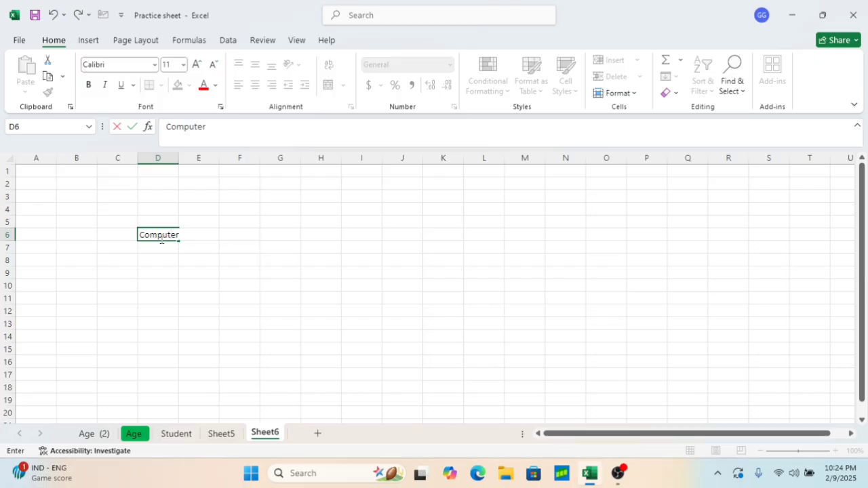
pyautogui.write(' Training')
pyautogui.press('Return')
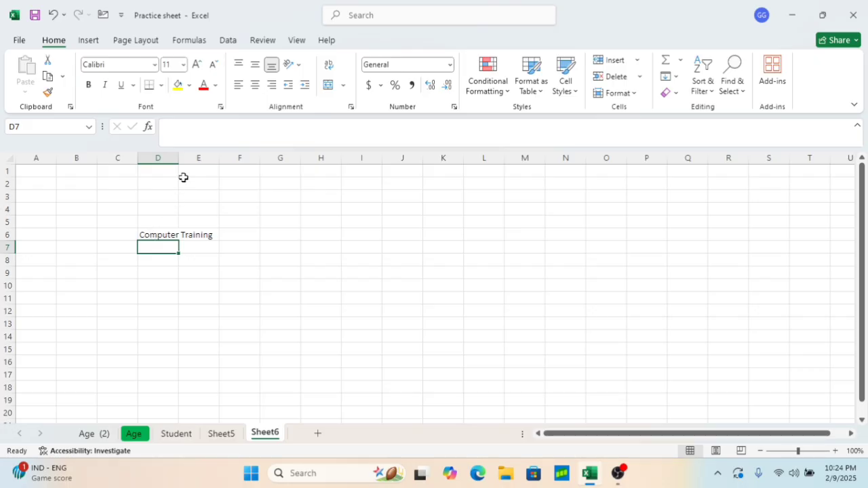
# Step: Justify the text in D6, letting it extend into the cell below, and autofit the width of column D
pyautogui.click(161, 234)
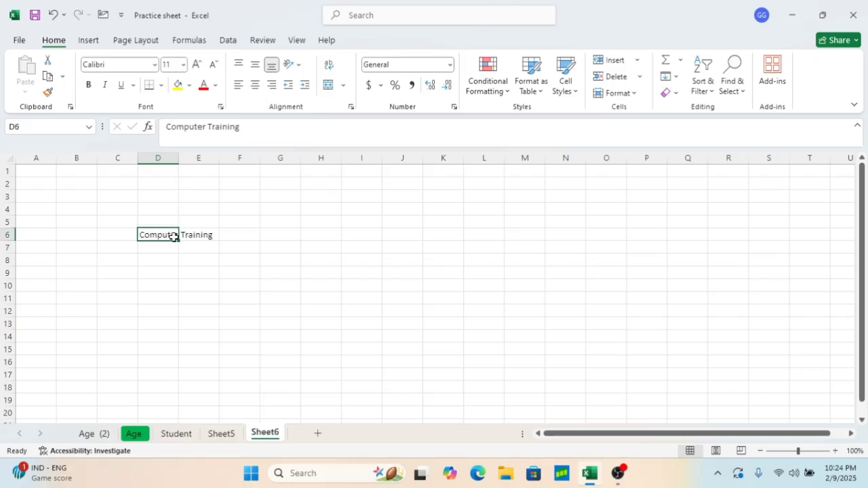
pyautogui.click(667, 76)
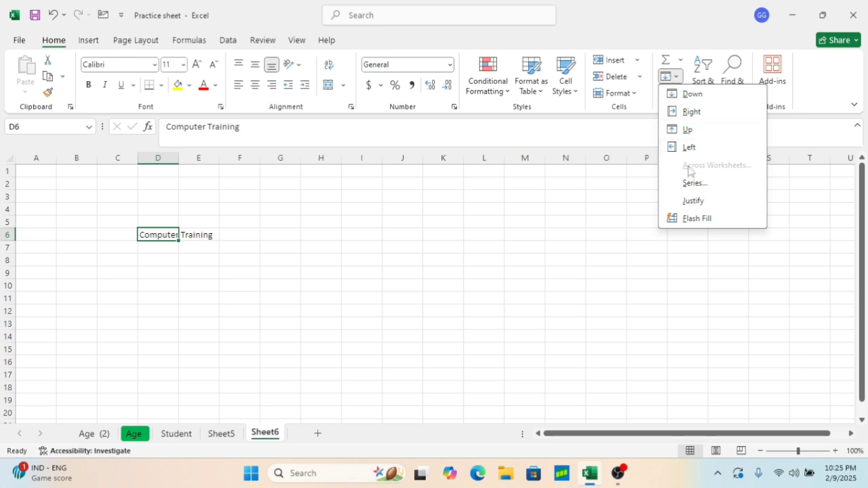
pyautogui.click(693, 201)
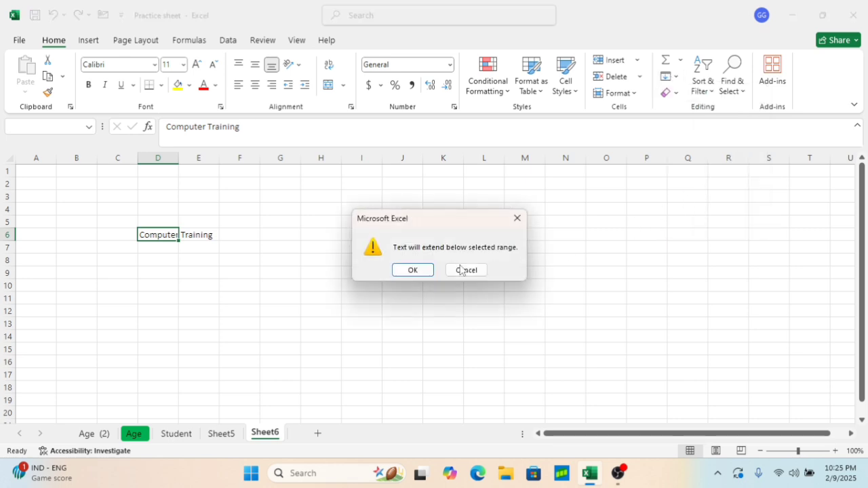
pyautogui.click(415, 270)
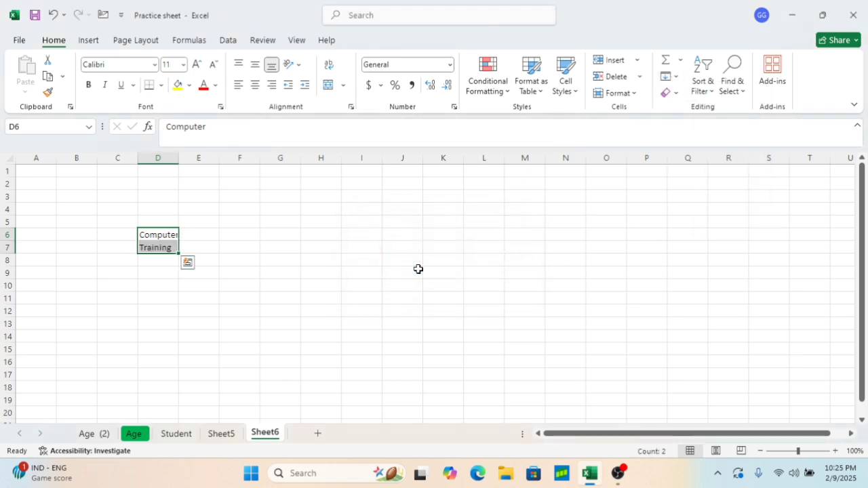
pyautogui.click(163, 261)
pyautogui.doubleClick(180, 158)
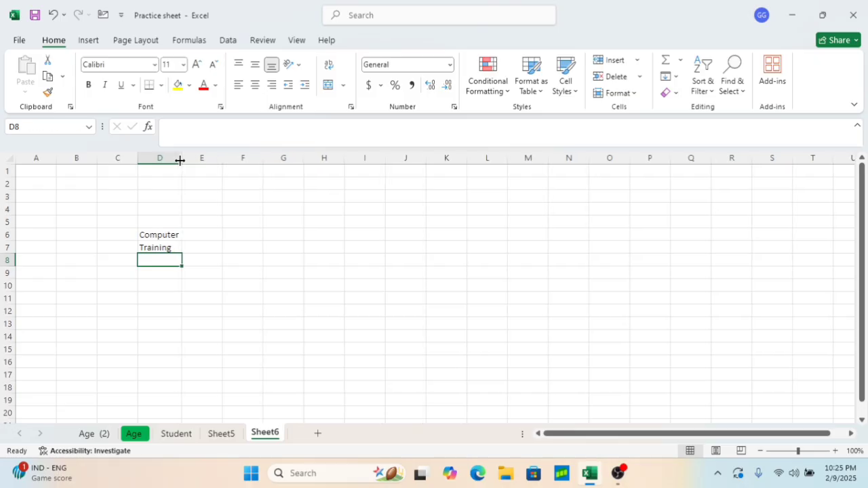
# Step: Try to apply Flash Fill from cell D7 containing Training
pyautogui.click(166, 248)
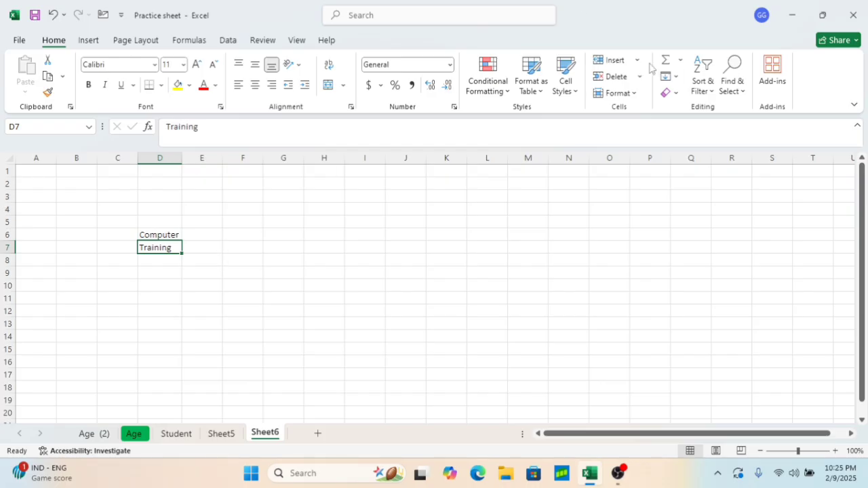
pyautogui.click(677, 77)
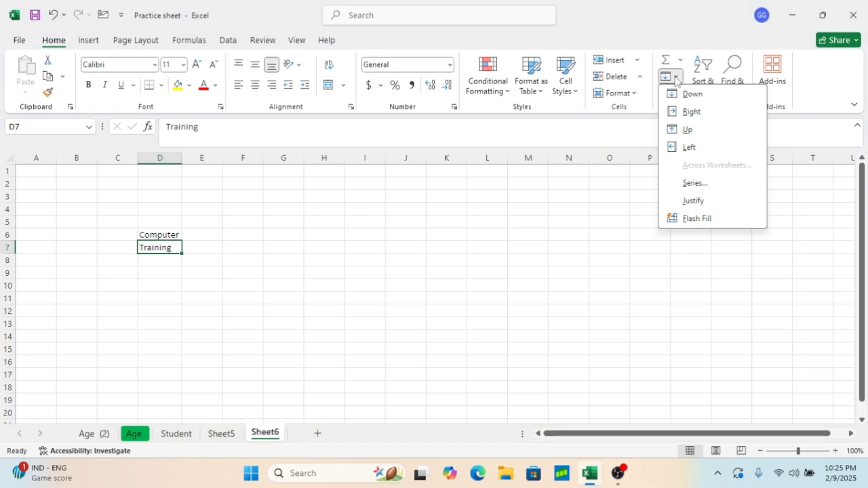
pyautogui.click(699, 220)
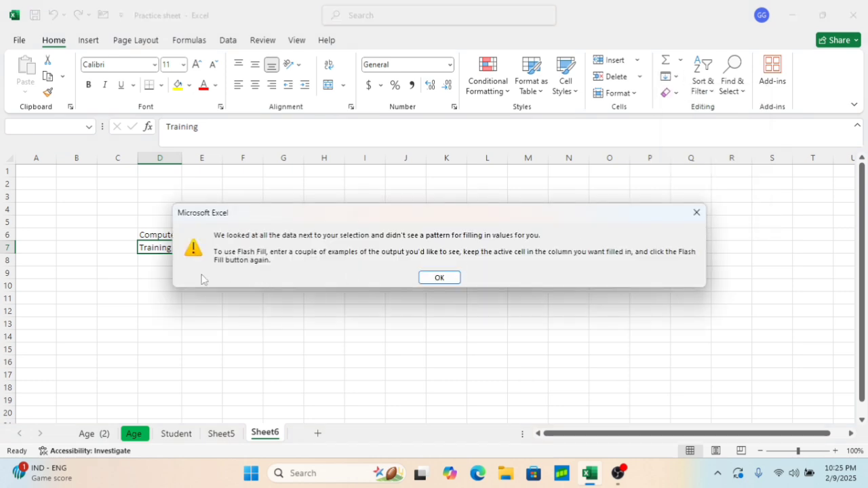
pyautogui.click(427, 277)
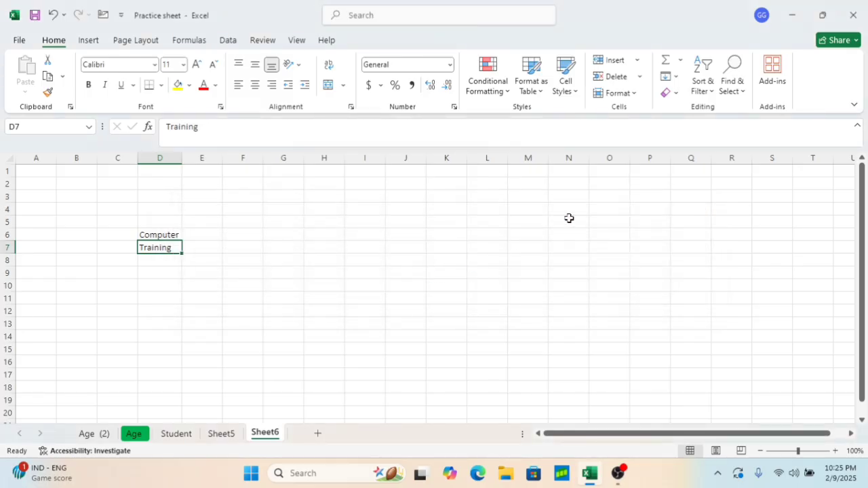
pyautogui.click(393, 276)
pyautogui.click(675, 92)
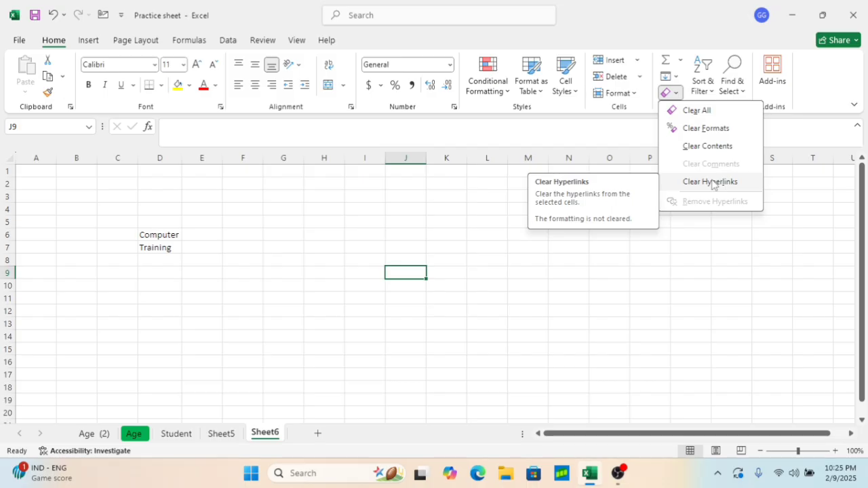
pyautogui.click(688, 231)
pyautogui.click(675, 76)
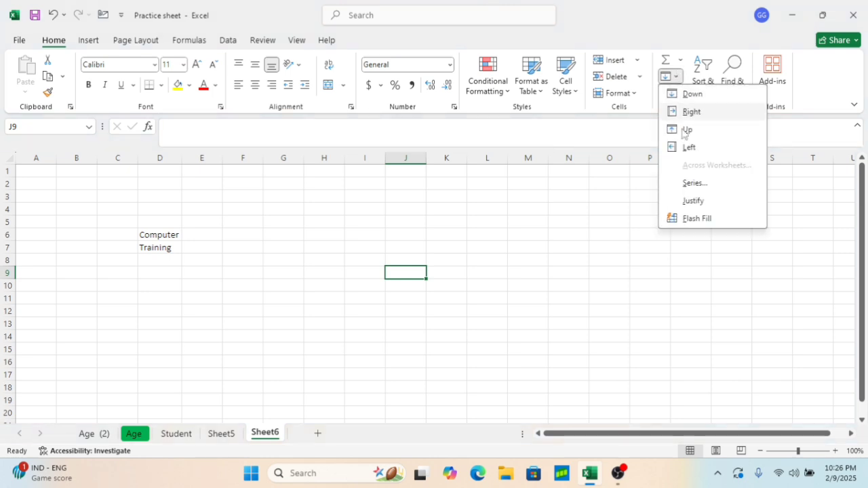
pyautogui.click(609, 219)
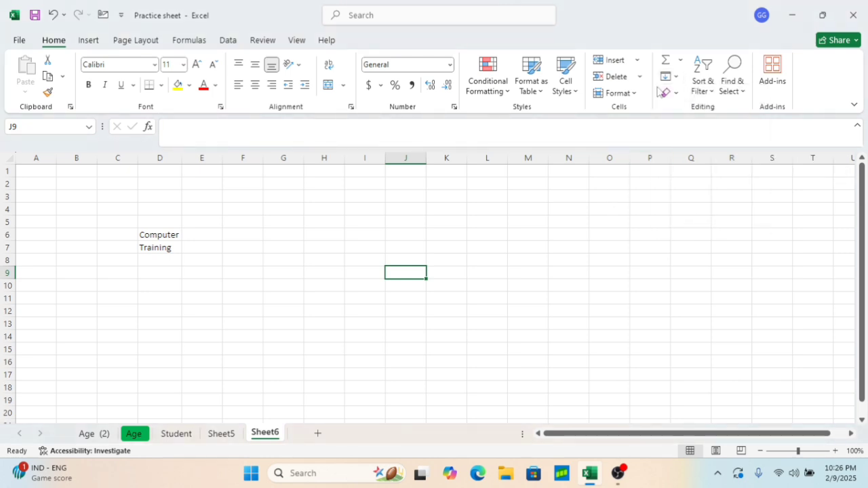
pyautogui.click(231, 285)
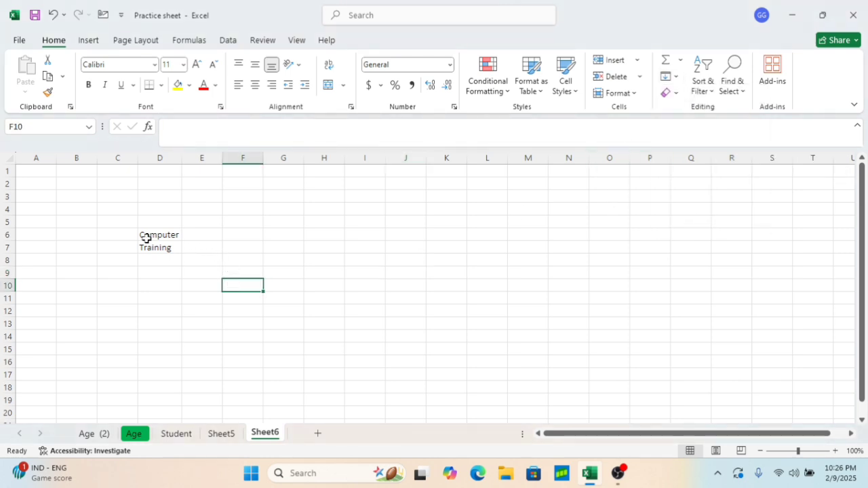
# Step: From the Age sheet, undo the recent entries and fills back through the number series and the weekday list beside the months
pyautogui.click(135, 435)
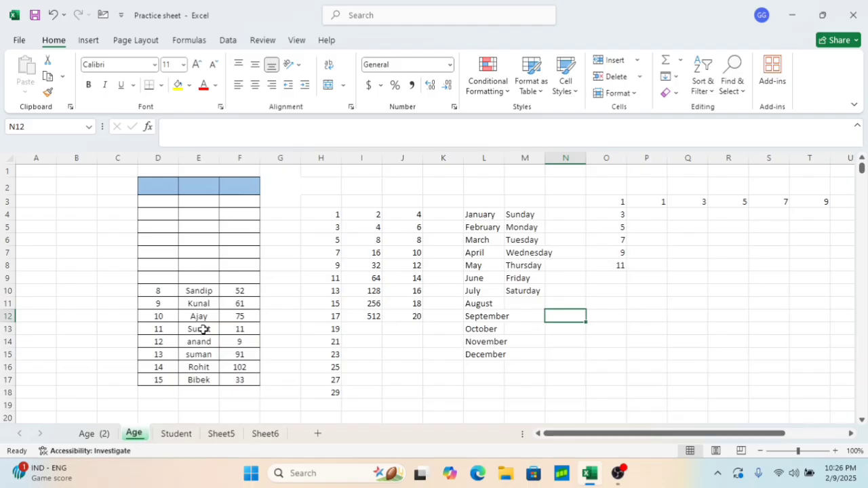
pyautogui.click(241, 265)
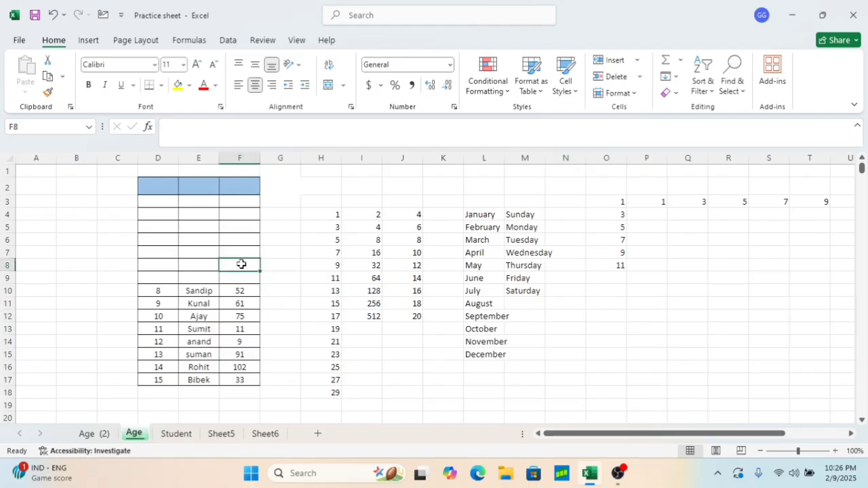
pyautogui.hotkey('ctrl', 'z')
pyautogui.hotkey('ctrl', 'z')
pyautogui.hotkey('ctrl', 'z')
pyautogui.hotkey('ctrl', 'z')
pyautogui.hotkey('ctrl', 'z')
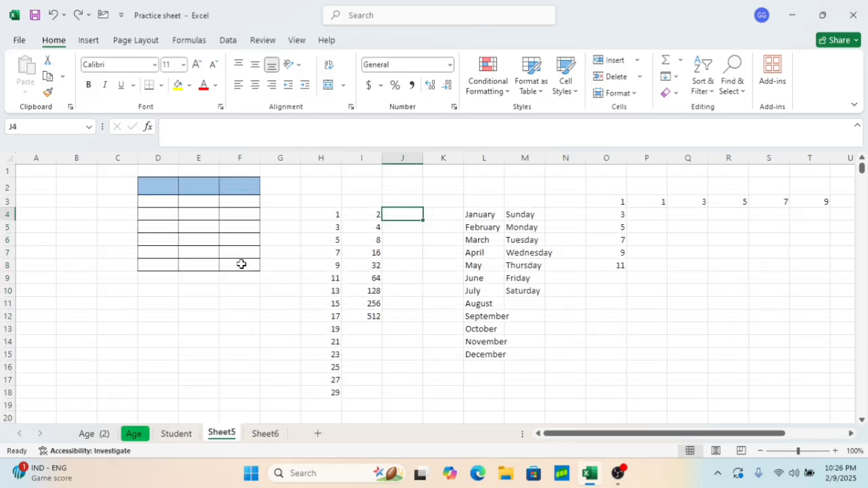
pyautogui.hotkey('ctrl', 'z')
pyautogui.hotkey('ctrl', 'z')
pyautogui.hotkey('ctrl', 'z')
pyautogui.hotkey('ctrl', 'z')
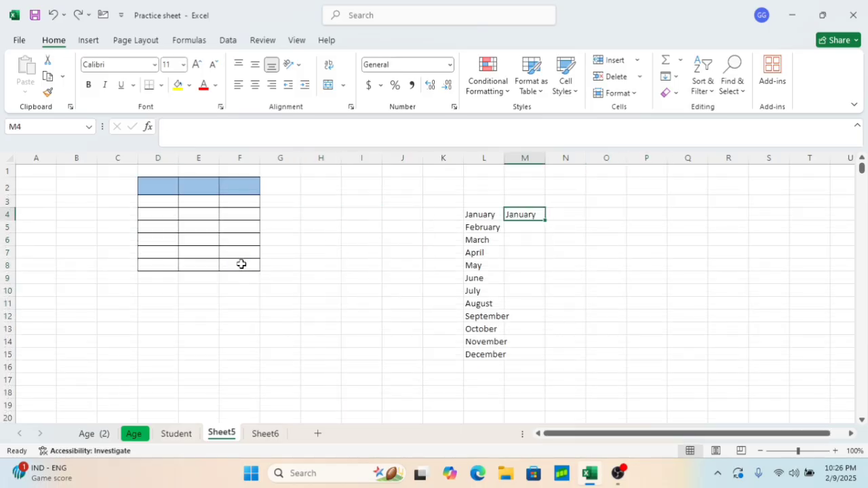
pyautogui.hotkey('ctrl', 'z')
pyautogui.click(268, 292)
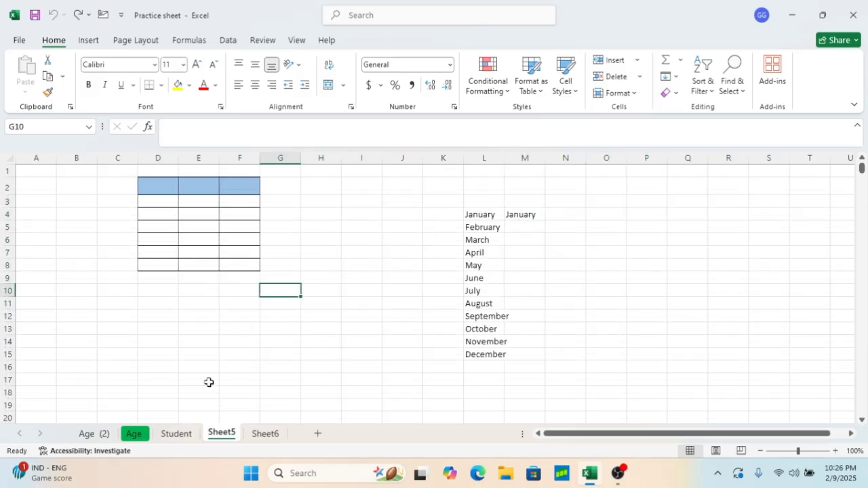
# Step: On the Student sheet, select the XYG High School table D2:K13, apply Clear All, and undo it
pyautogui.click(134, 435)
pyautogui.click(176, 434)
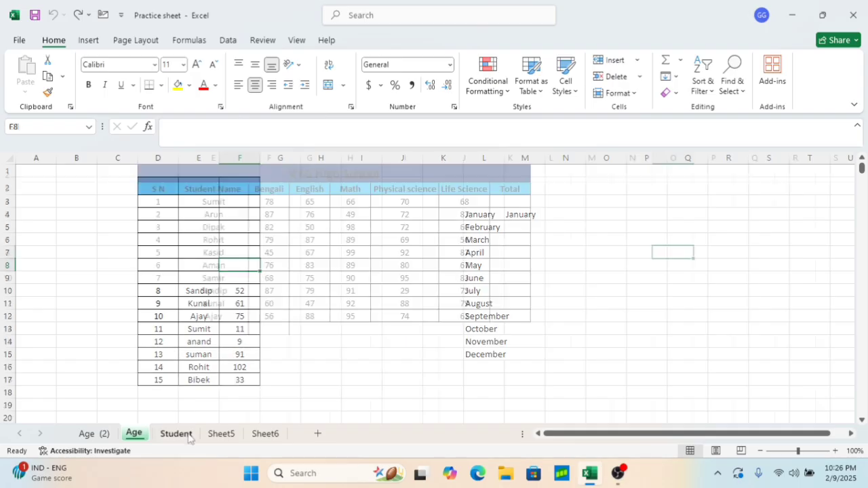
pyautogui.click(268, 240)
pyautogui.scroll(1, 312, 228)
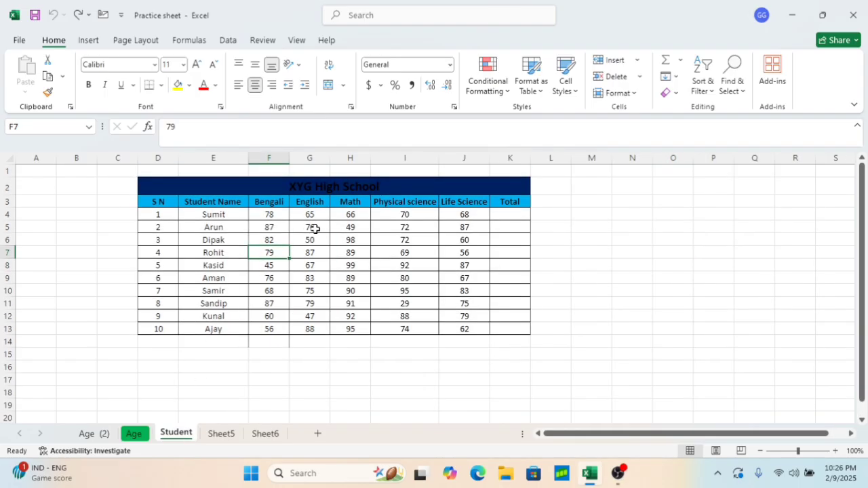
pyautogui.moveTo(208, 182); pyautogui.dragTo(407, 331)
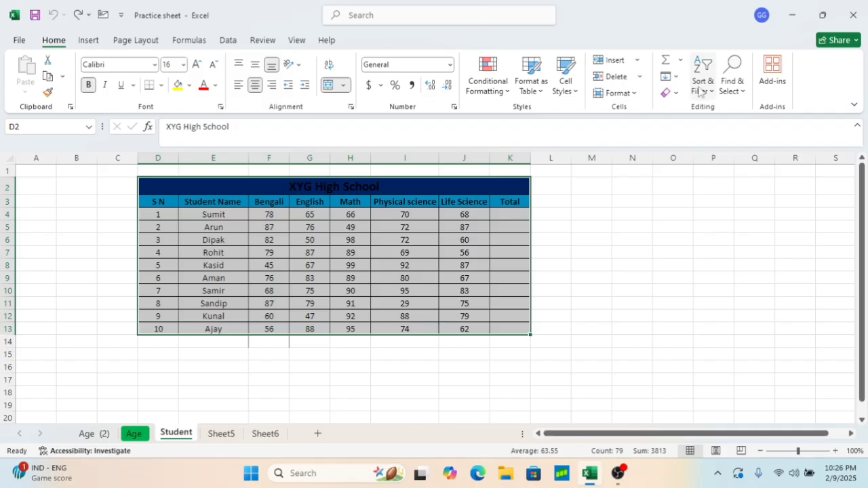
pyautogui.click(676, 94)
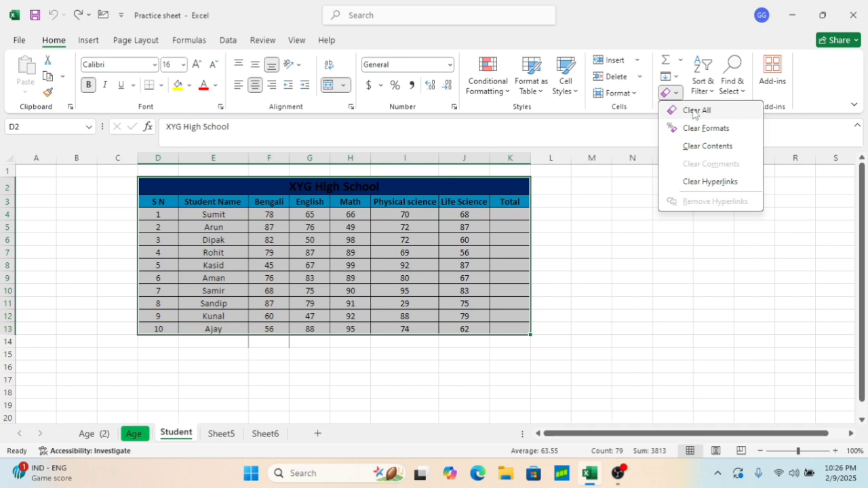
pyautogui.click(694, 111)
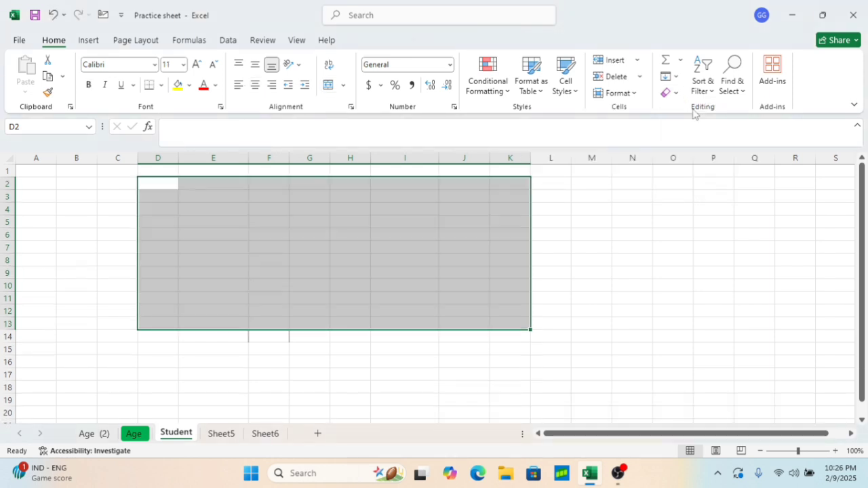
pyautogui.hotkey('ctrl', 'z')
# Step: Apply Clear Formats to the selected XYG High School table and undo it
pyautogui.click(671, 93)
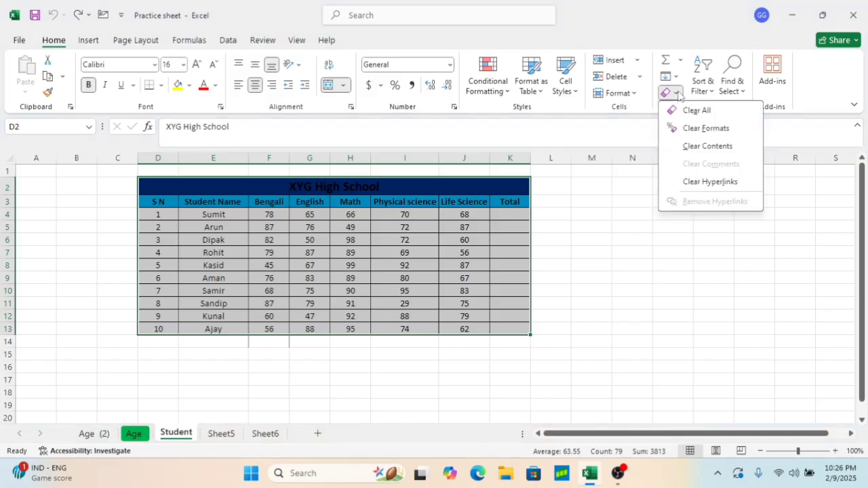
pyautogui.click(706, 129)
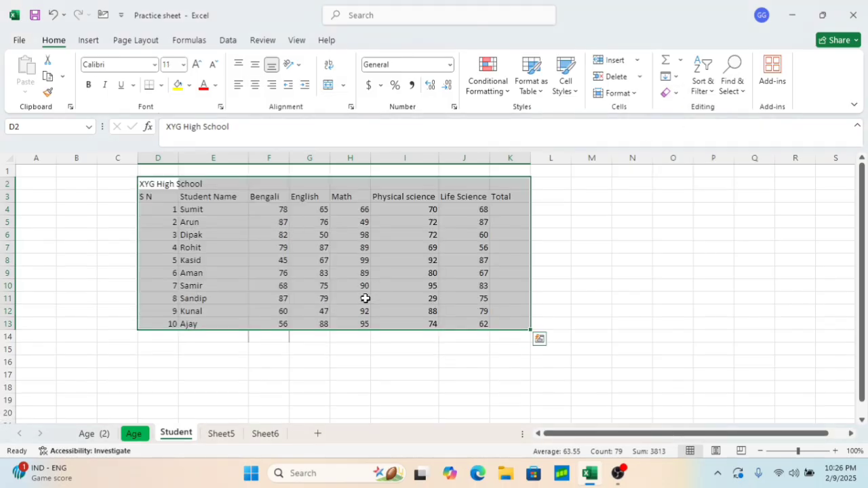
pyautogui.hotkey('ctrl', 'z')
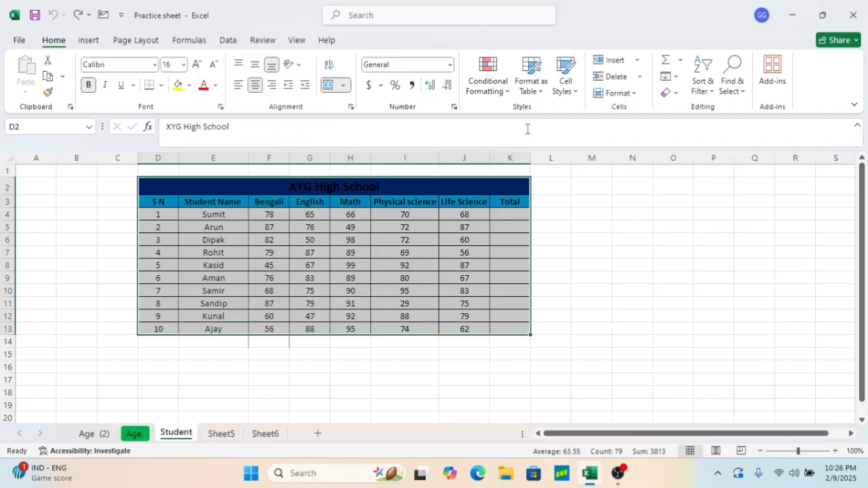
# Step: Apply Clear Contents to the selected XYG High School table and undo it
pyautogui.click(677, 93)
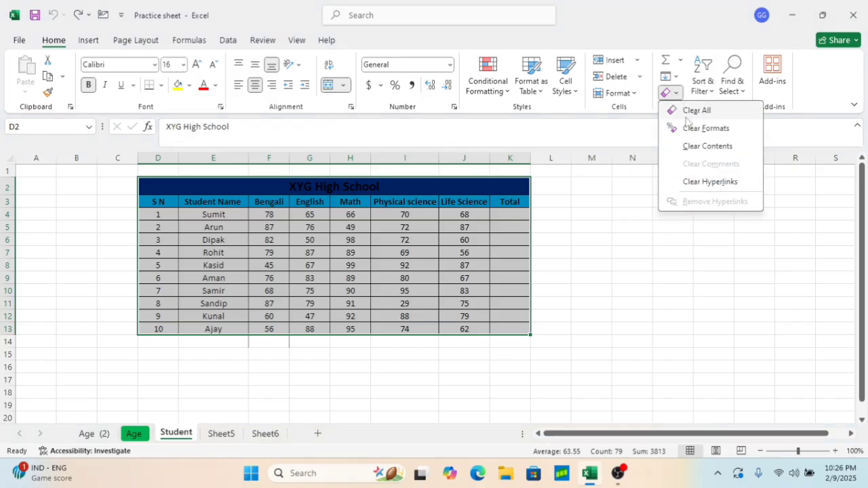
pyautogui.click(692, 146)
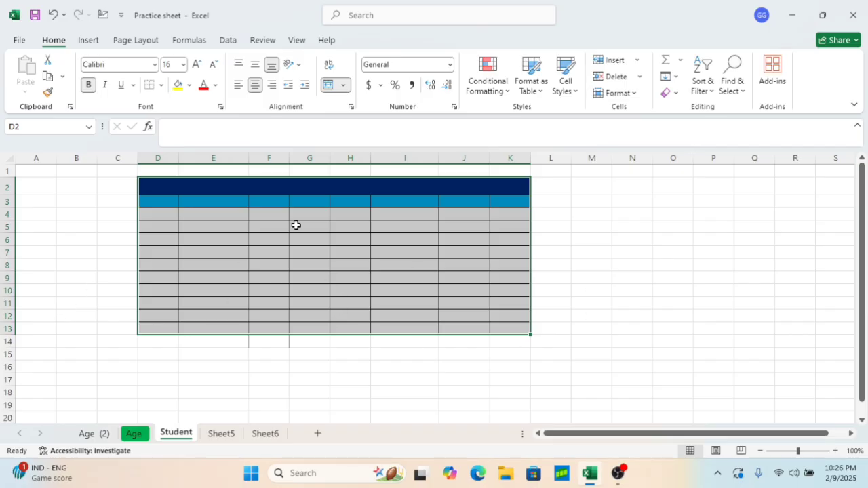
pyautogui.hotkey('ctrl', 'z')
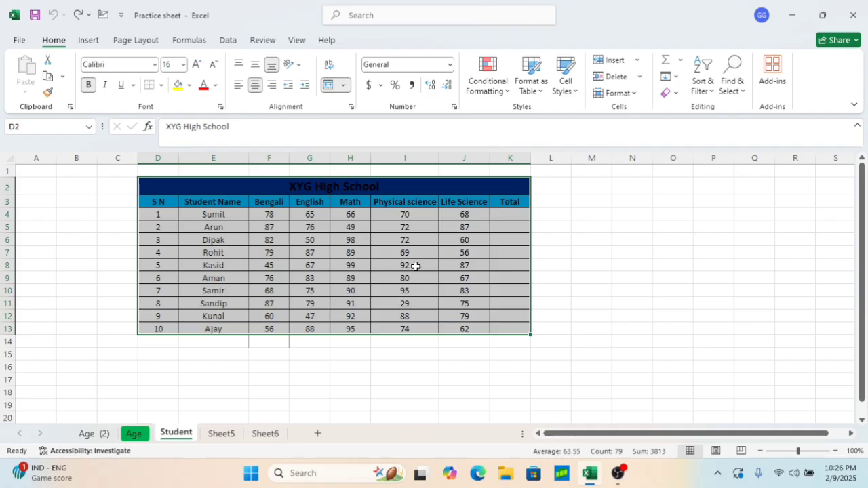
pyautogui.click(661, 241)
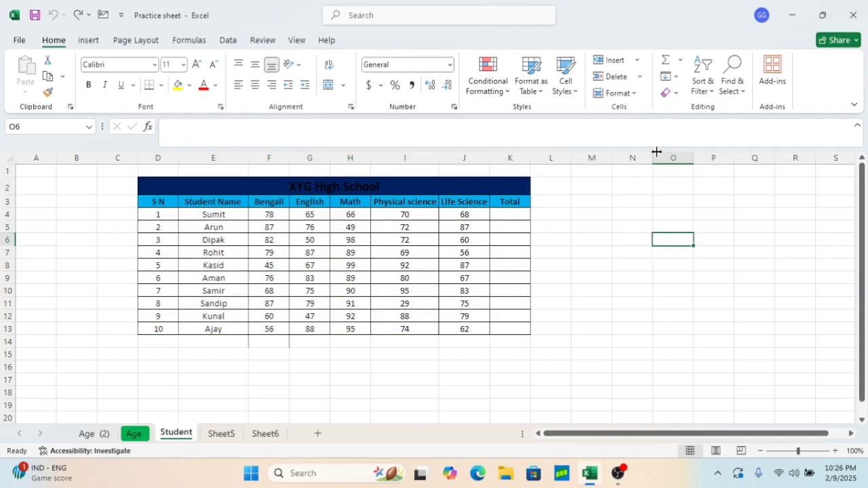
pyautogui.click(671, 93)
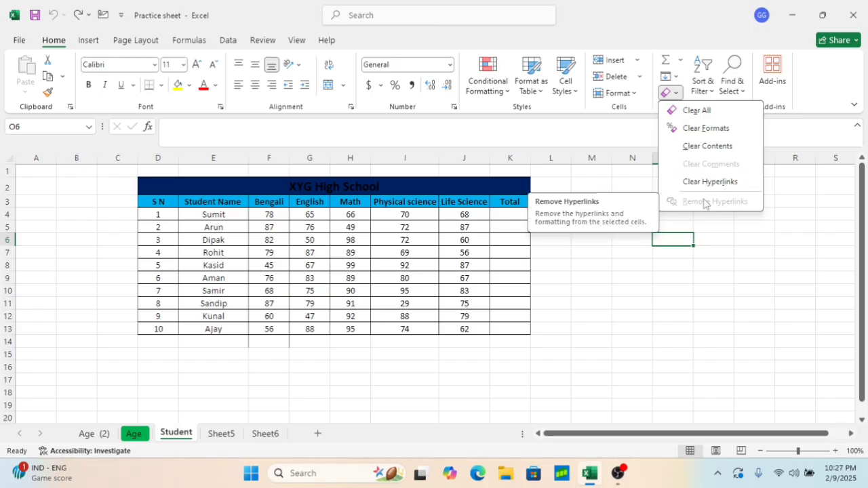
pyautogui.click(625, 308)
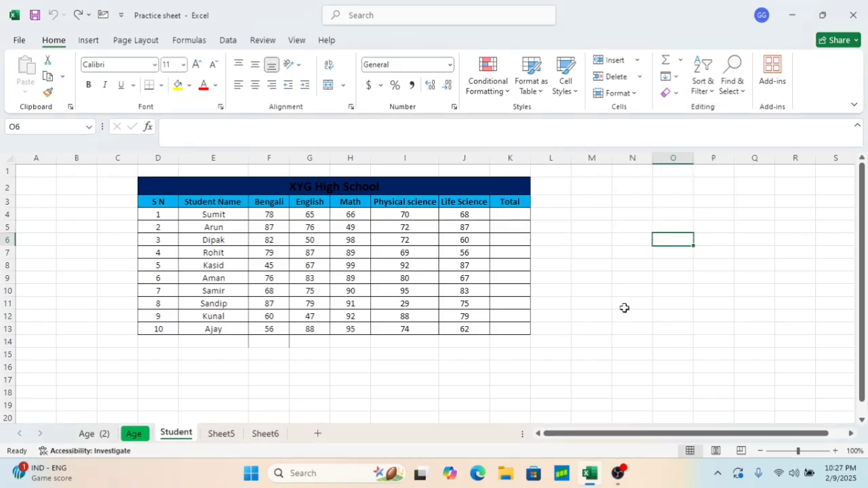